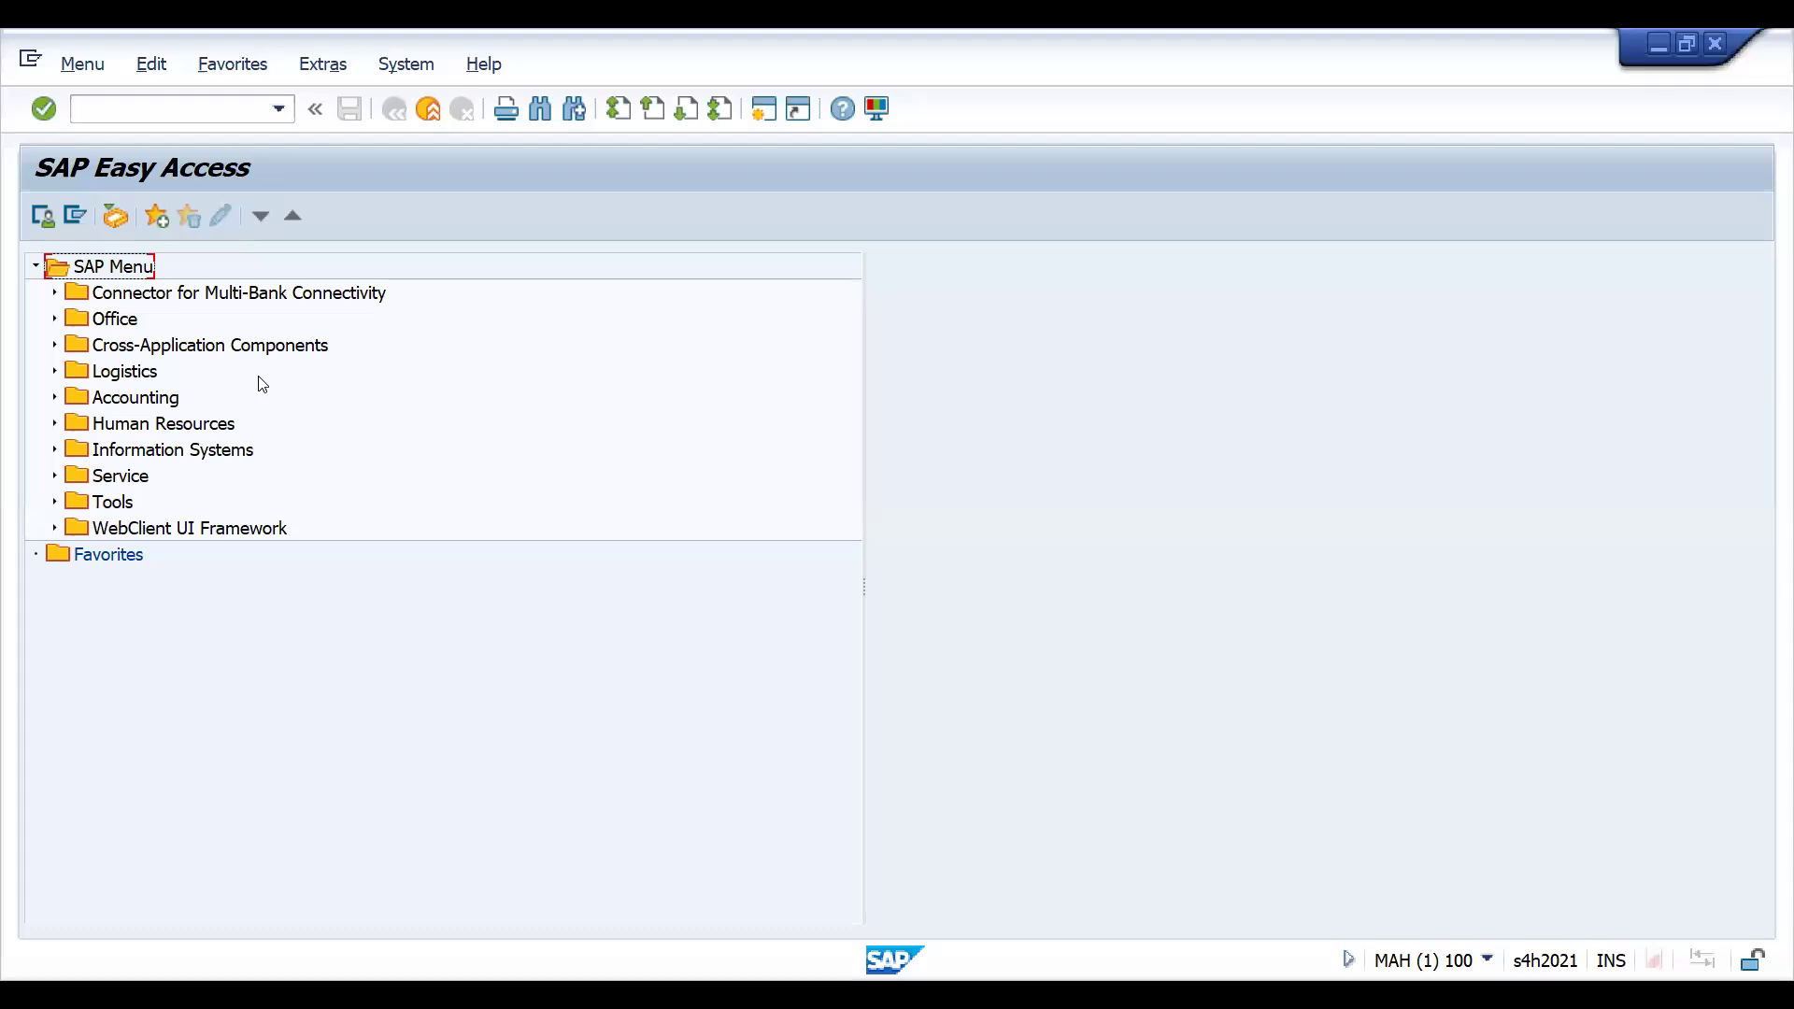
Run /nbp, search organizations for WATCH and open HUNDAI GERMANY
text(/nbp)
key(Return)
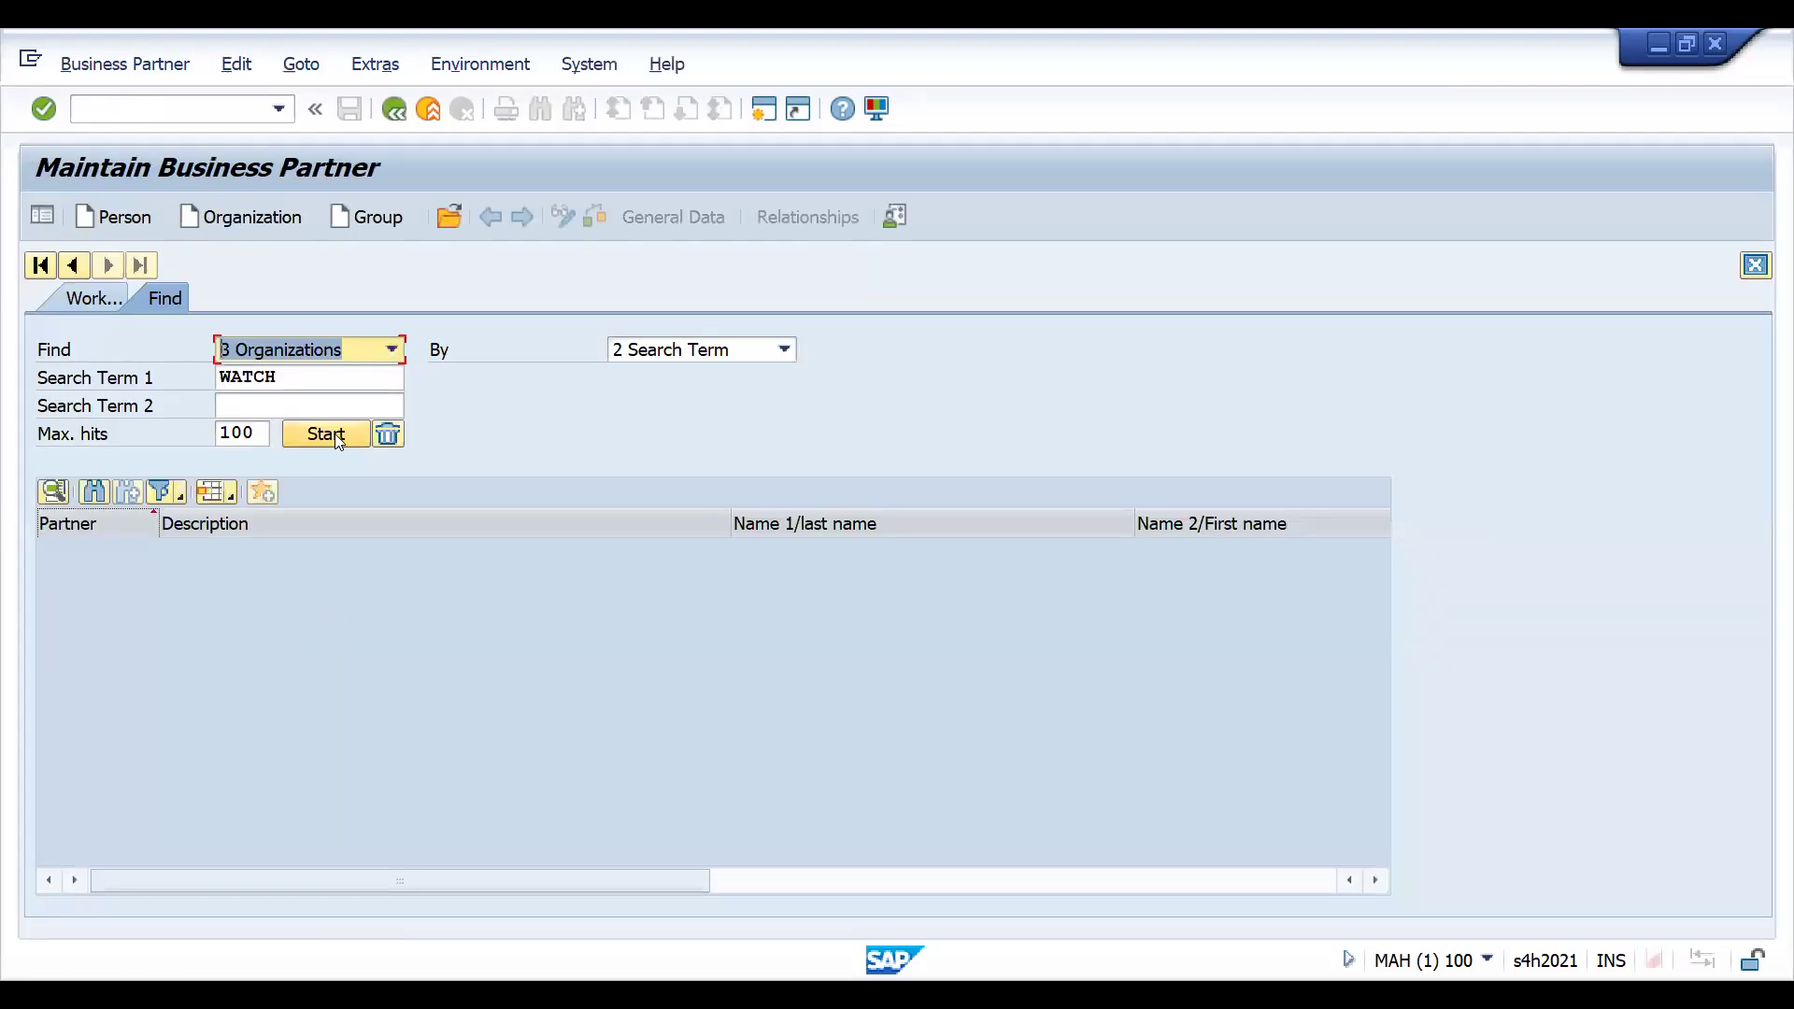
click(335, 433)
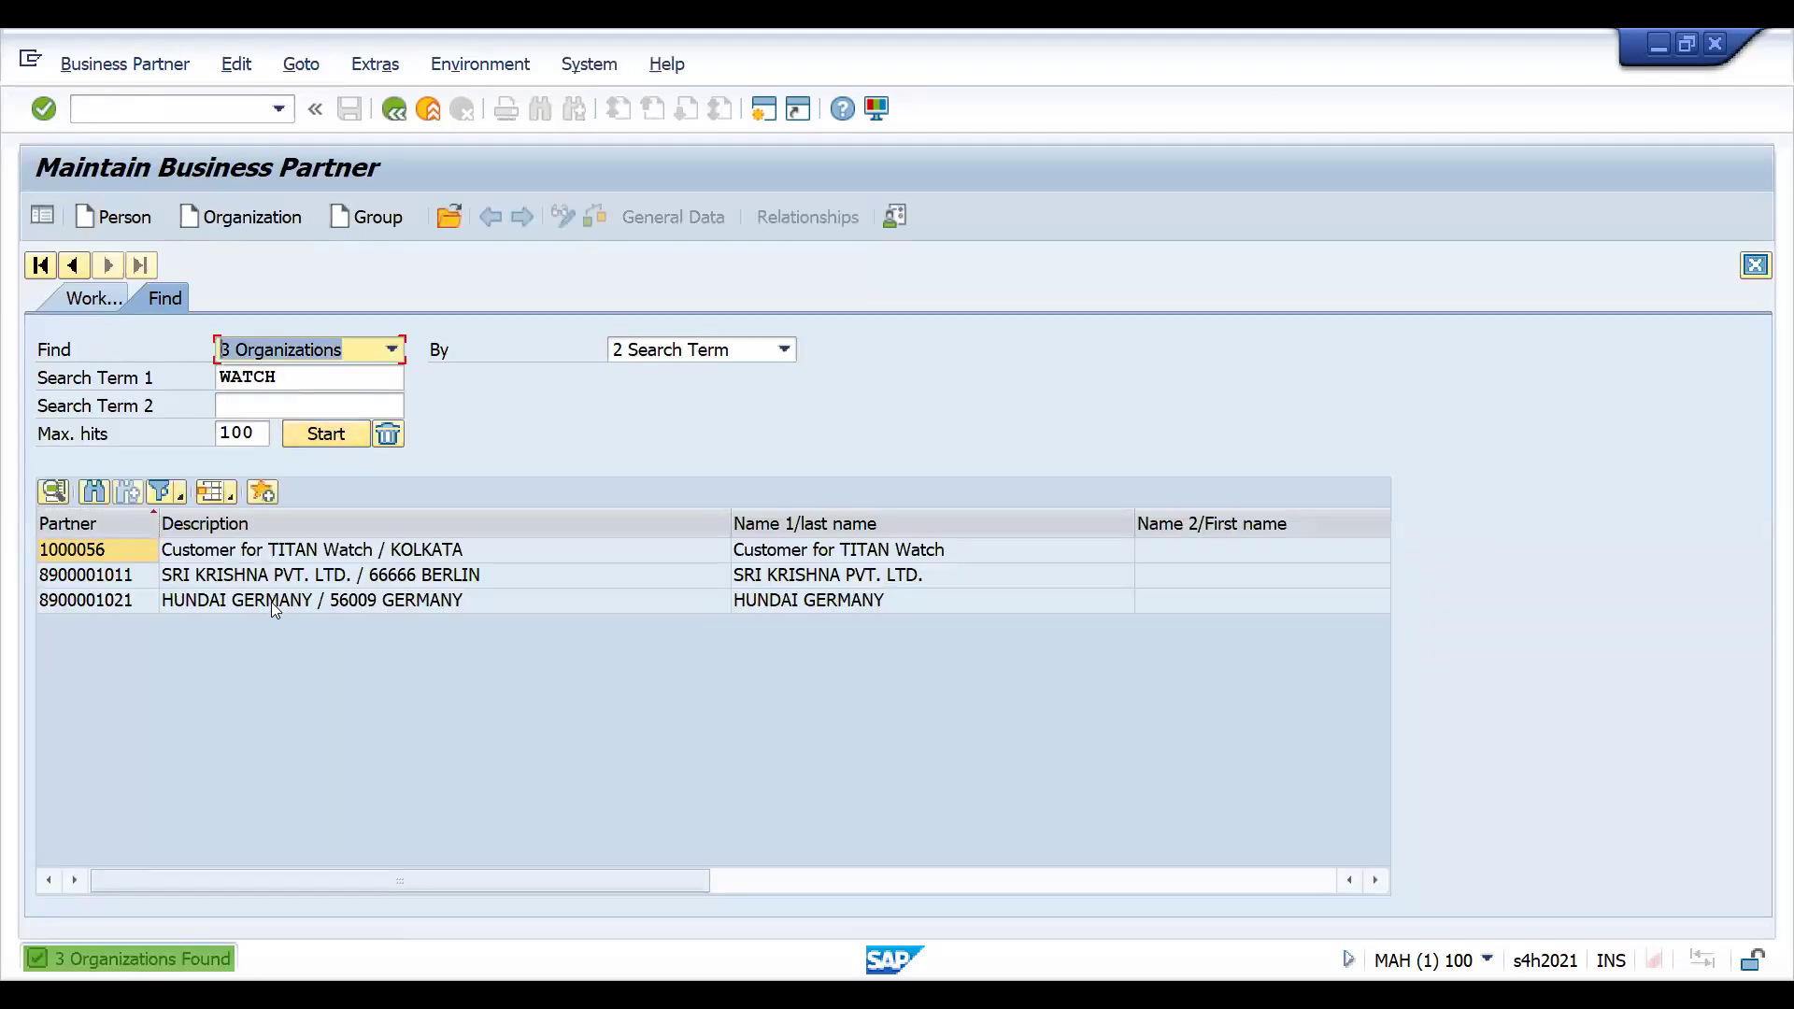
click(273, 601)
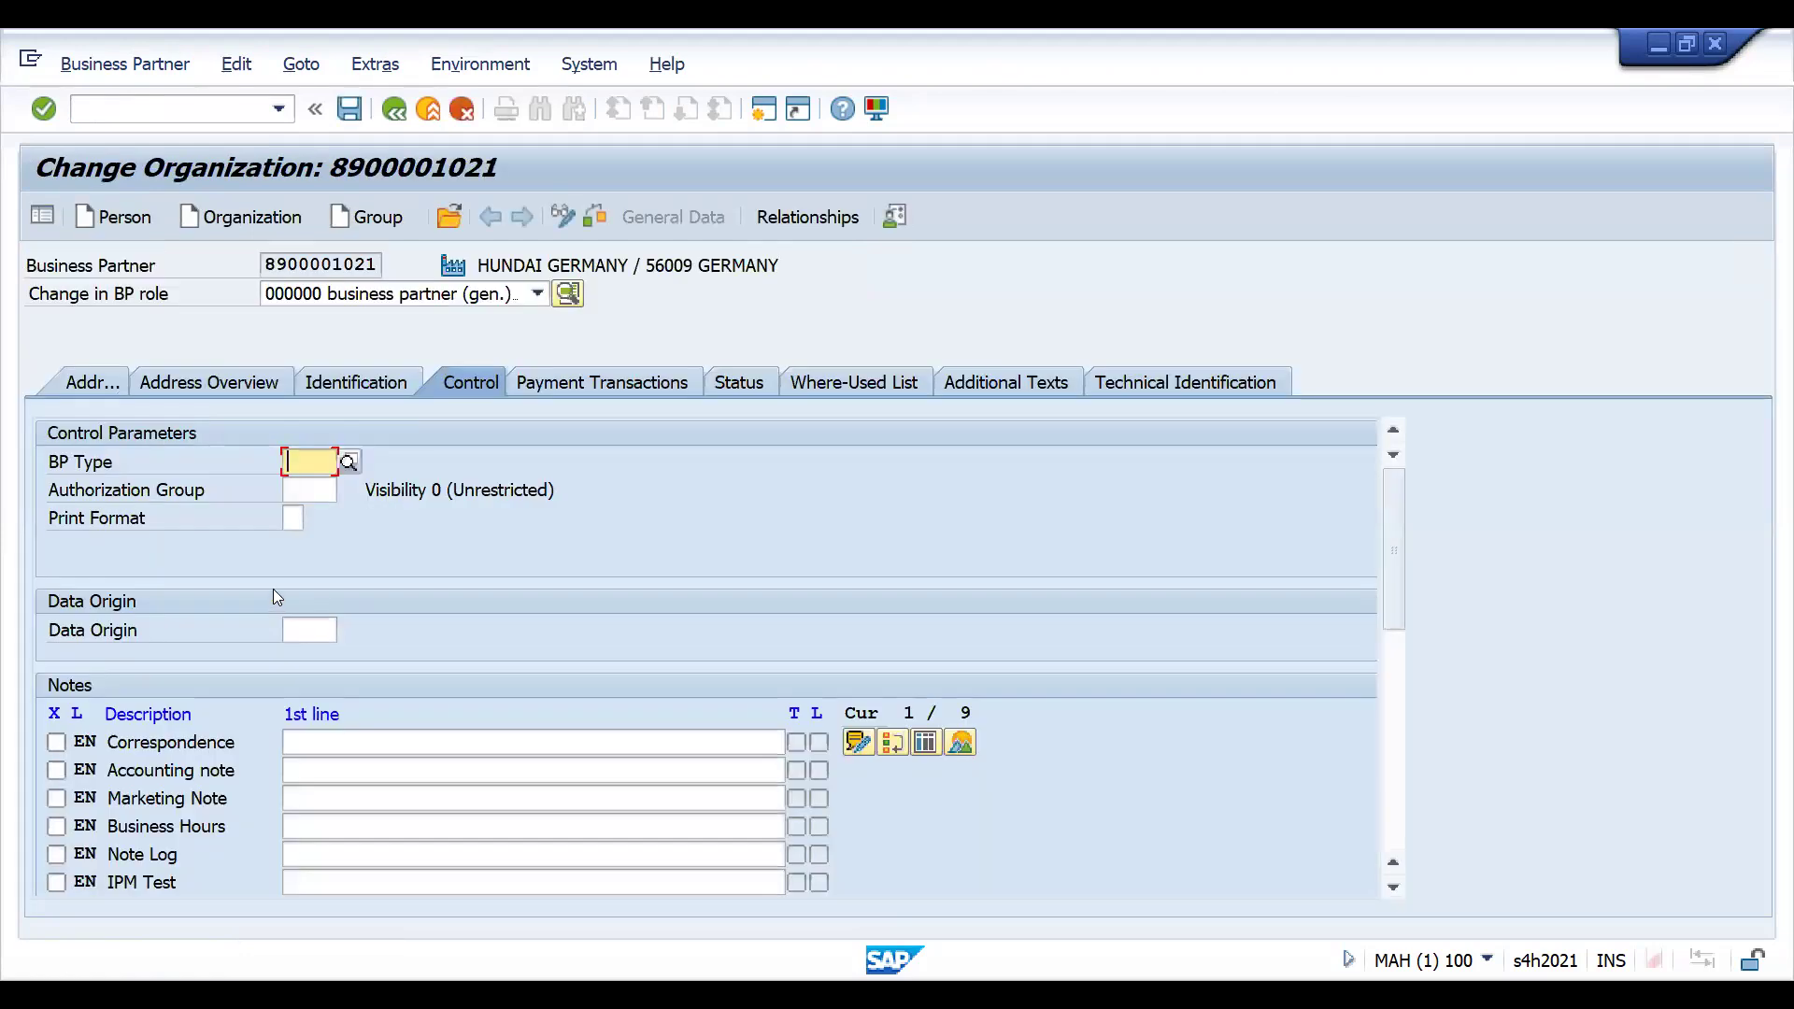
Check the available Data Origin types on the Control tab, leaving the field empty
click(308, 629)
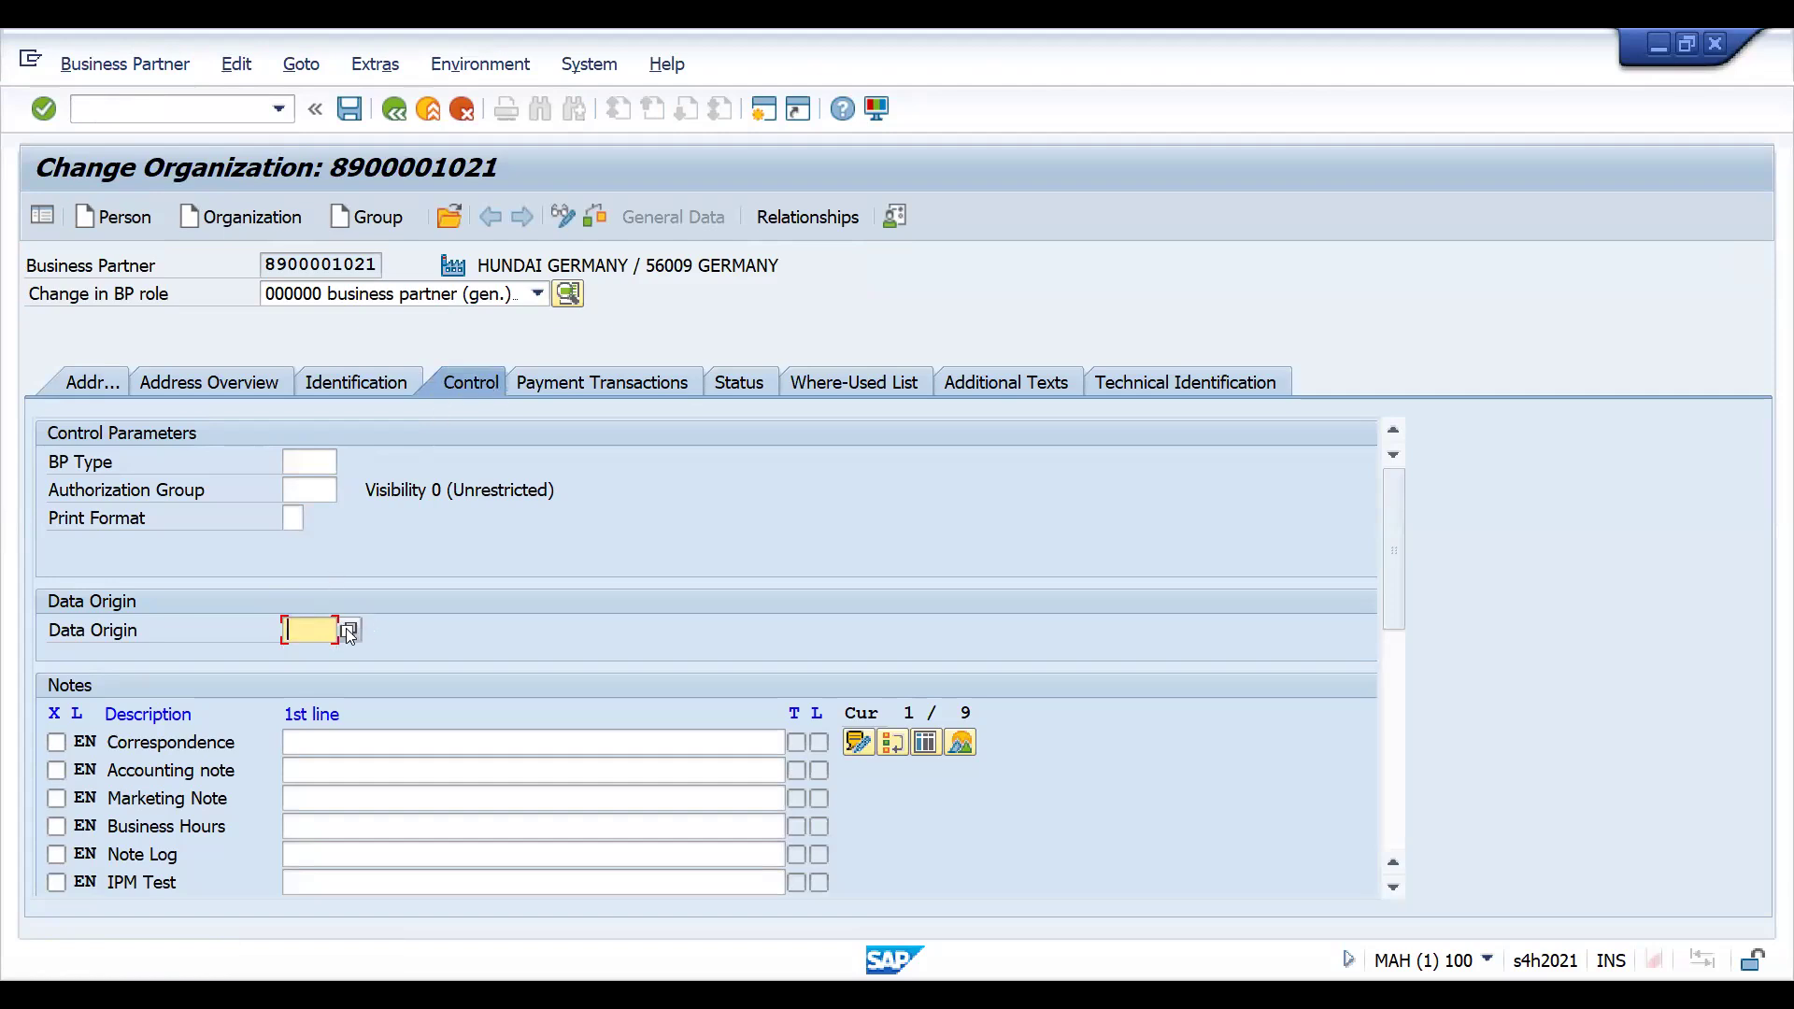
click(347, 630)
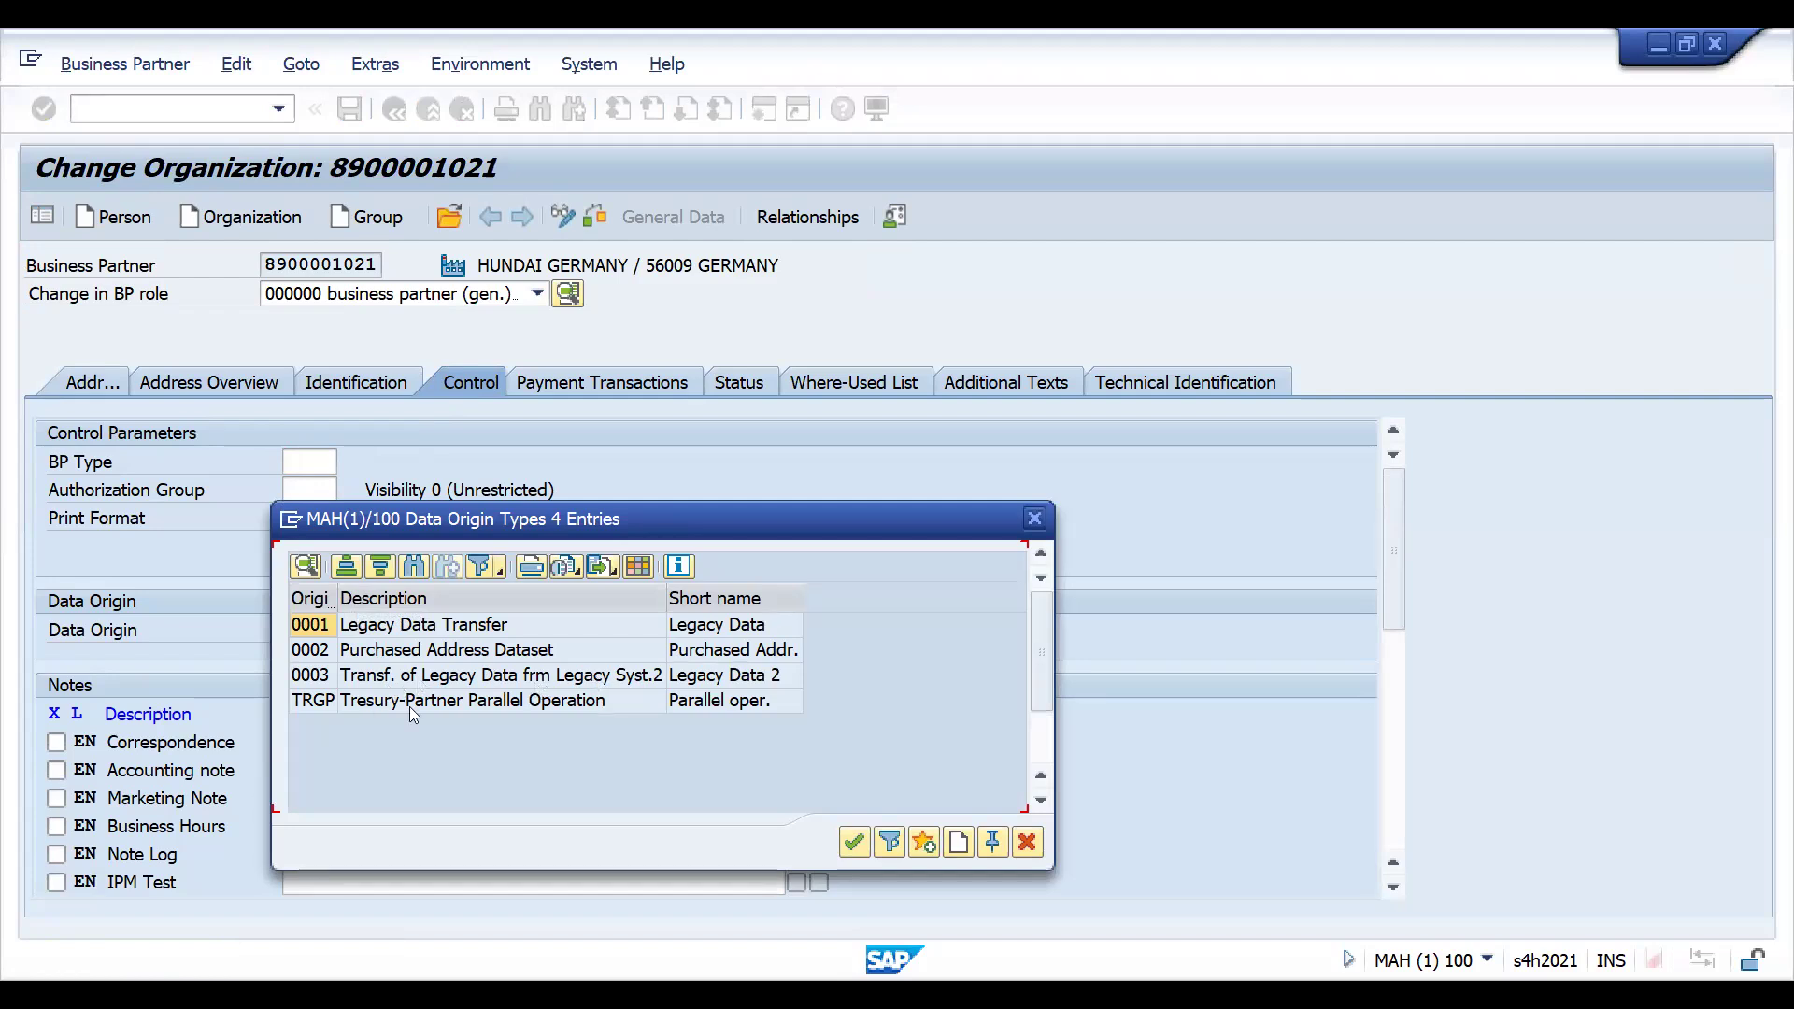
click(1032, 521)
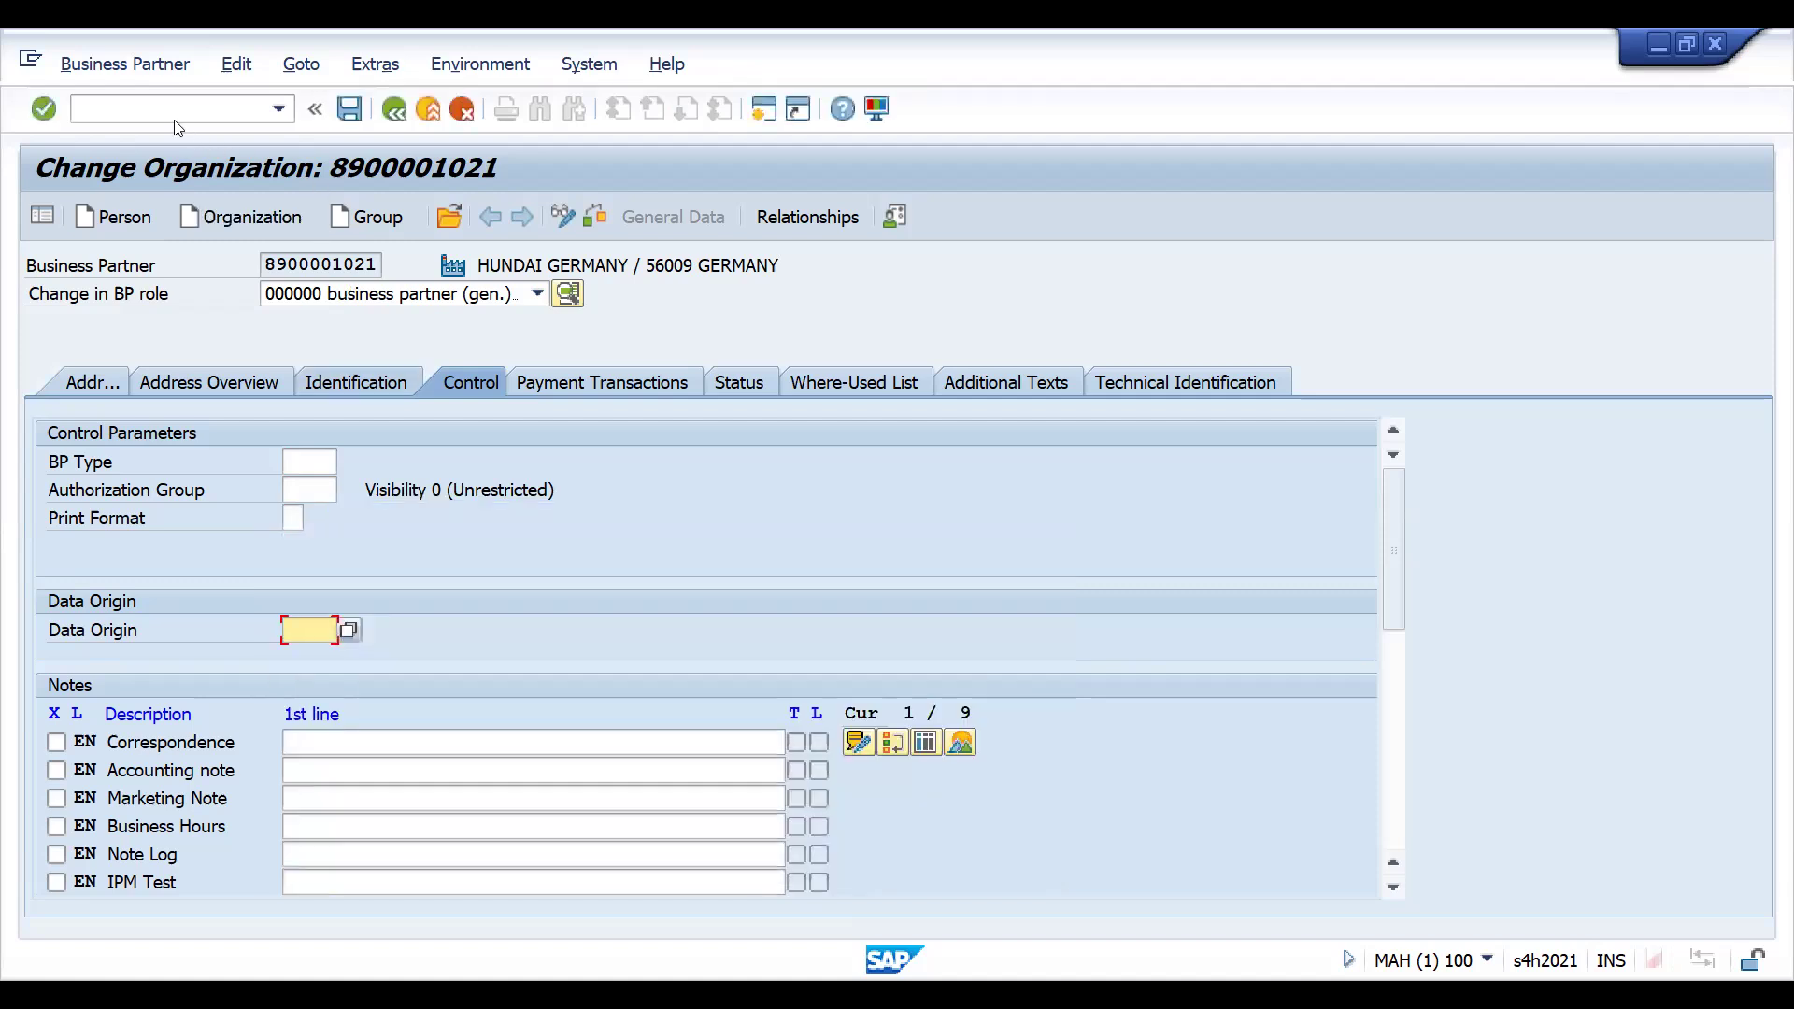
Launch /nspro and open the SAP Reference IMG
click(174, 120)
text(/nspro)
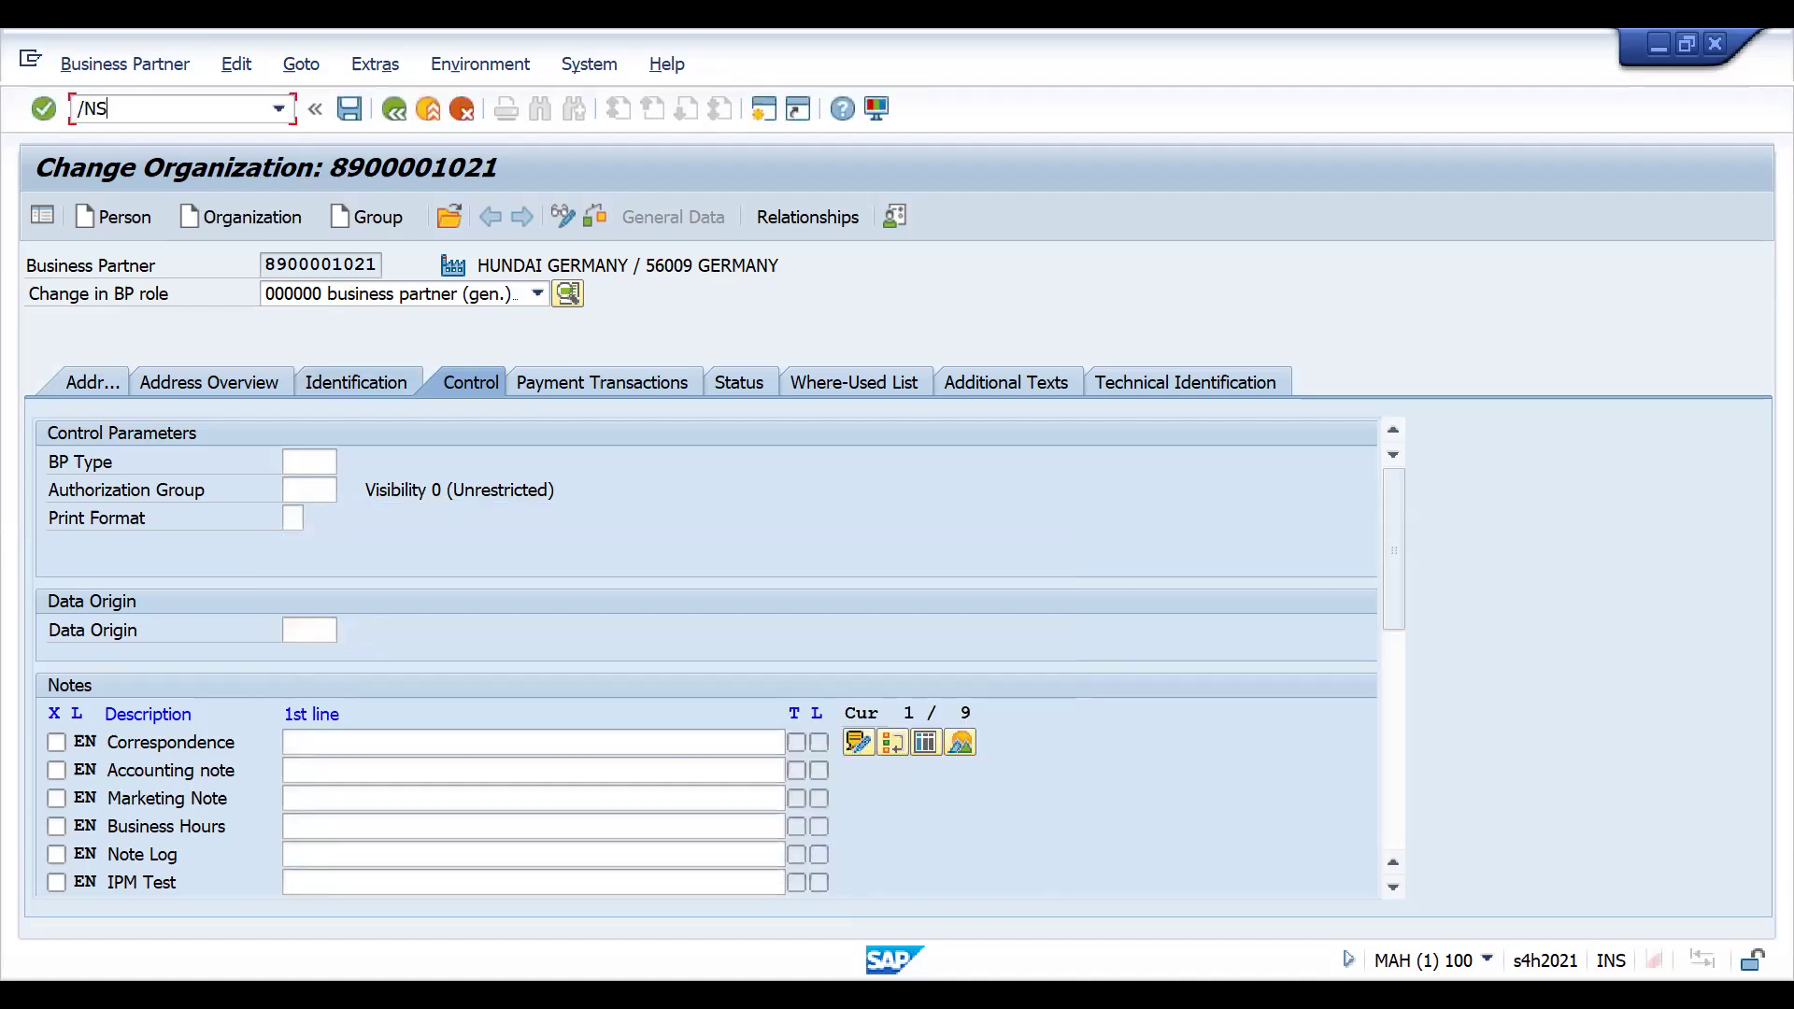
key(Return)
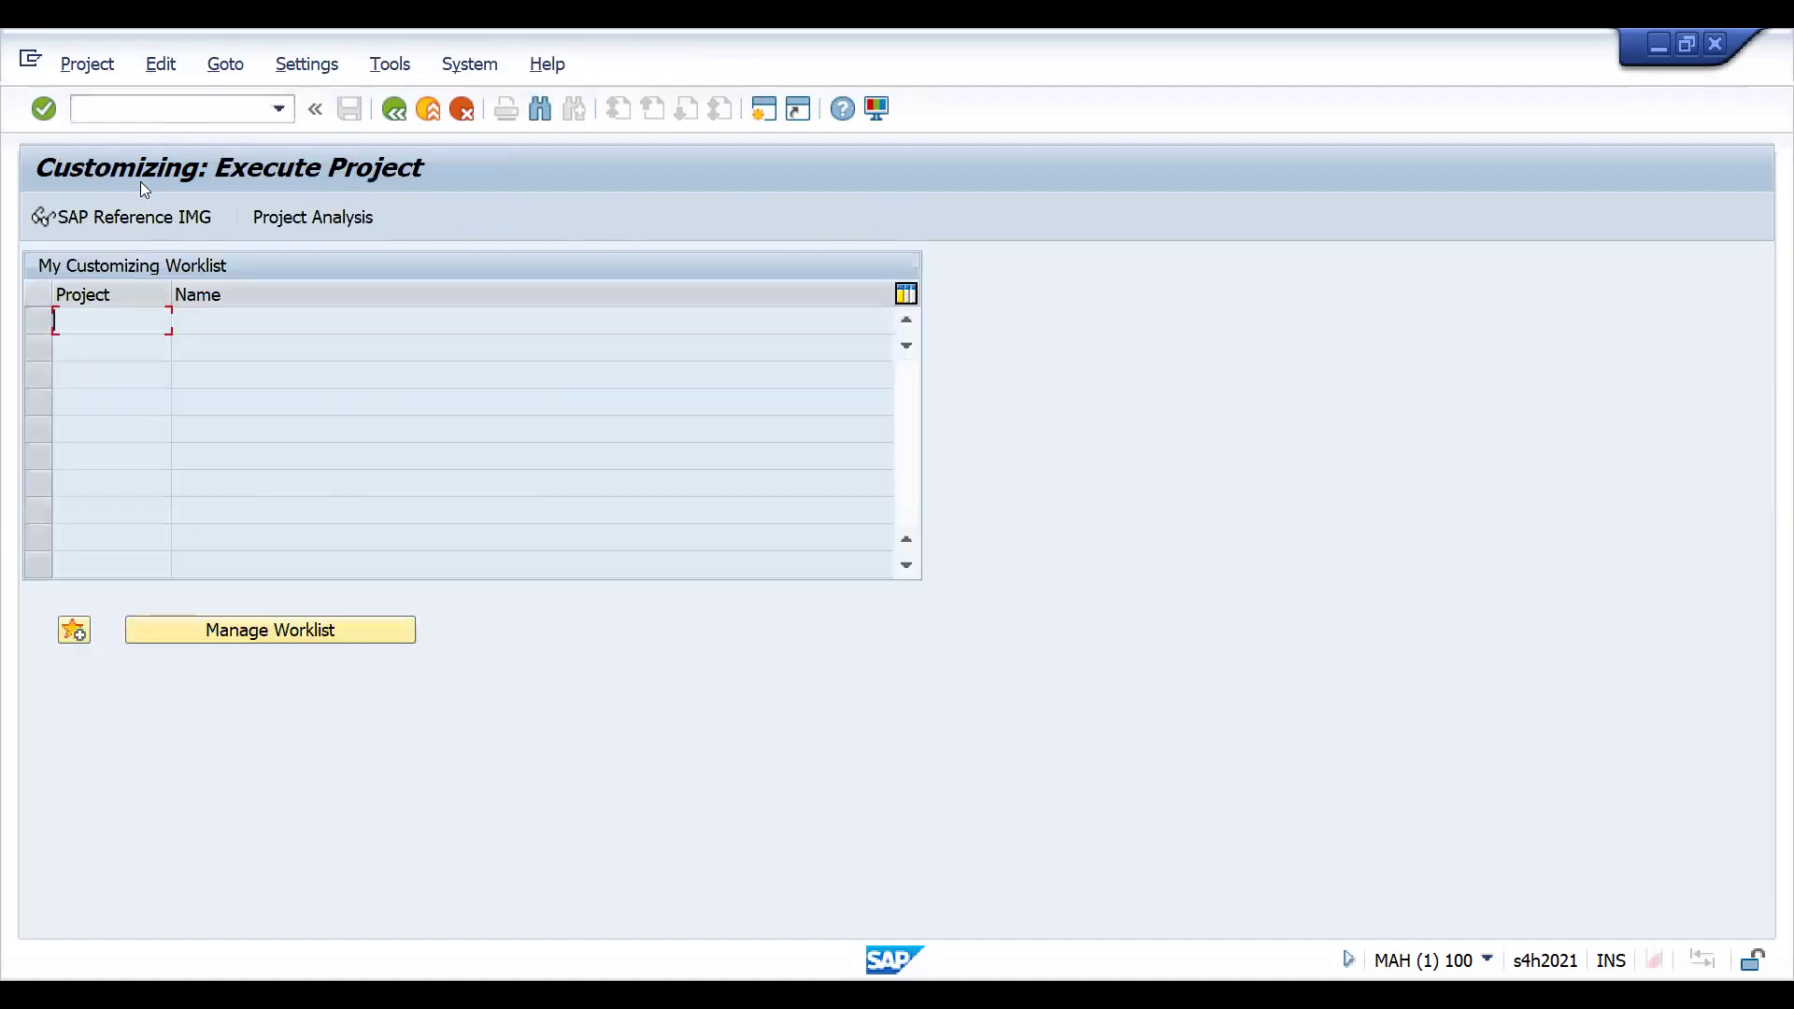
click(144, 224)
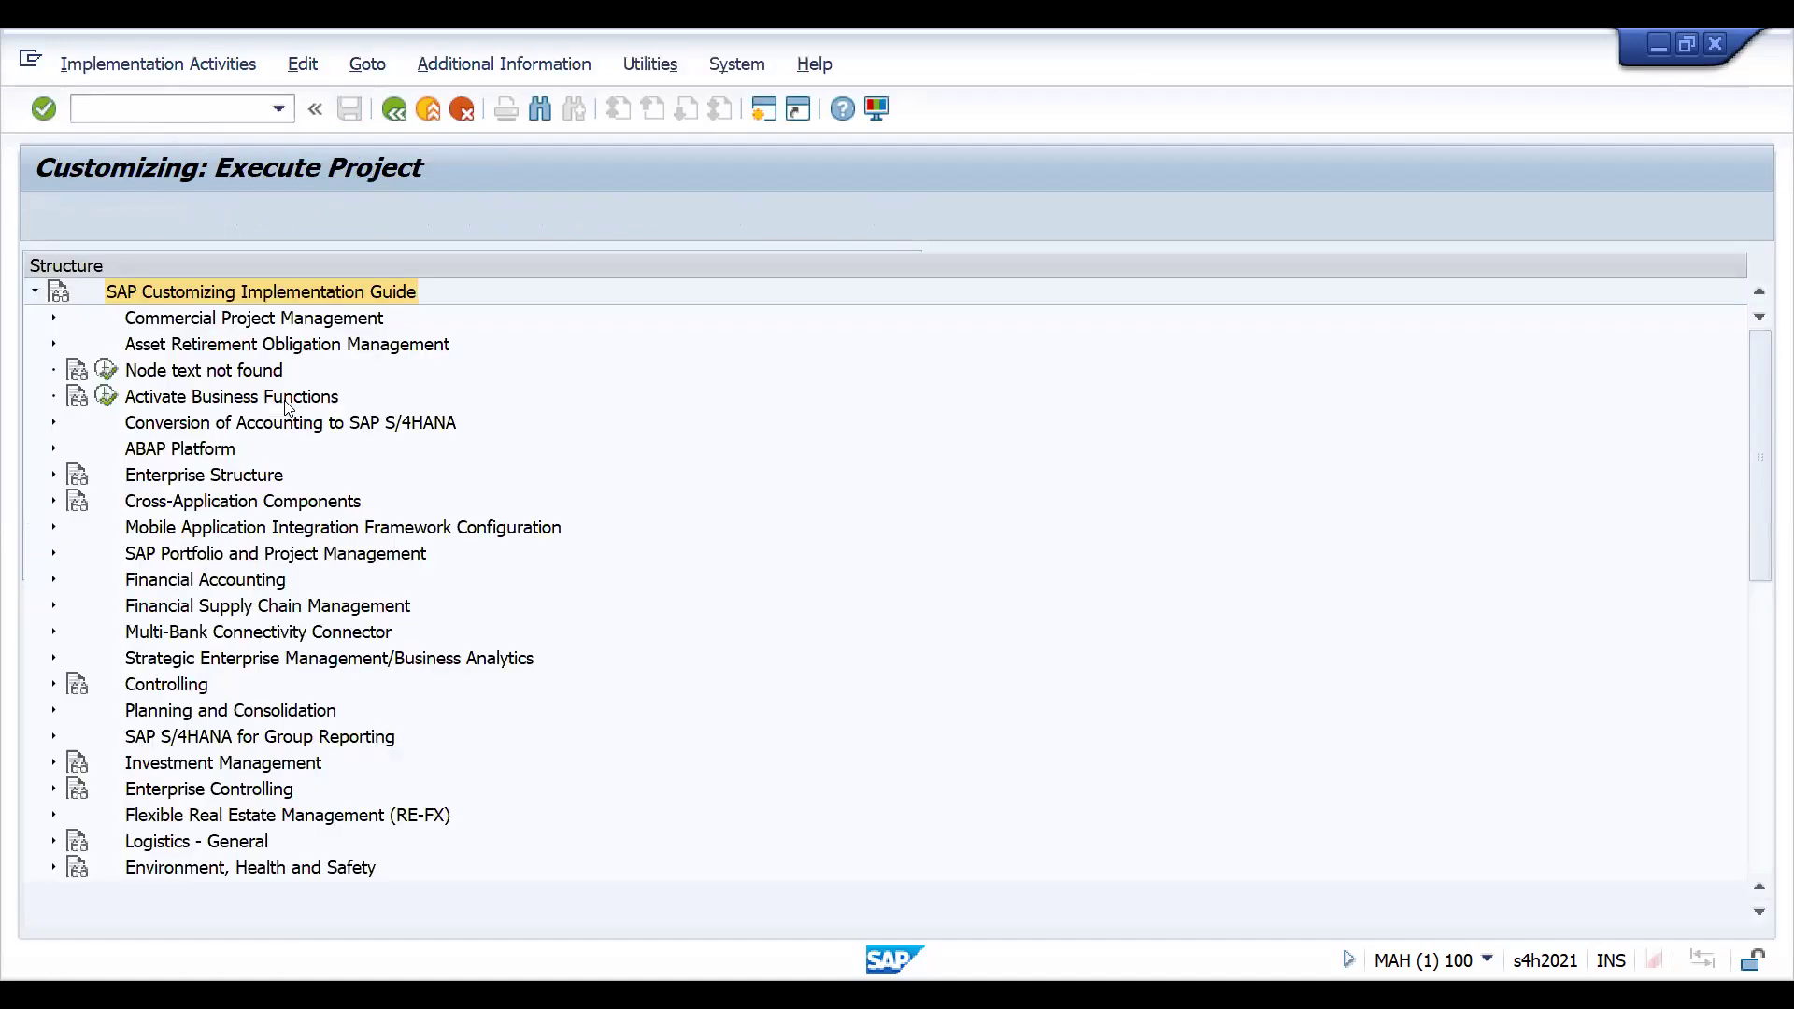
Expand Cross-Application Components down to the SAP Business Partner node
click(168, 684)
key(Down)
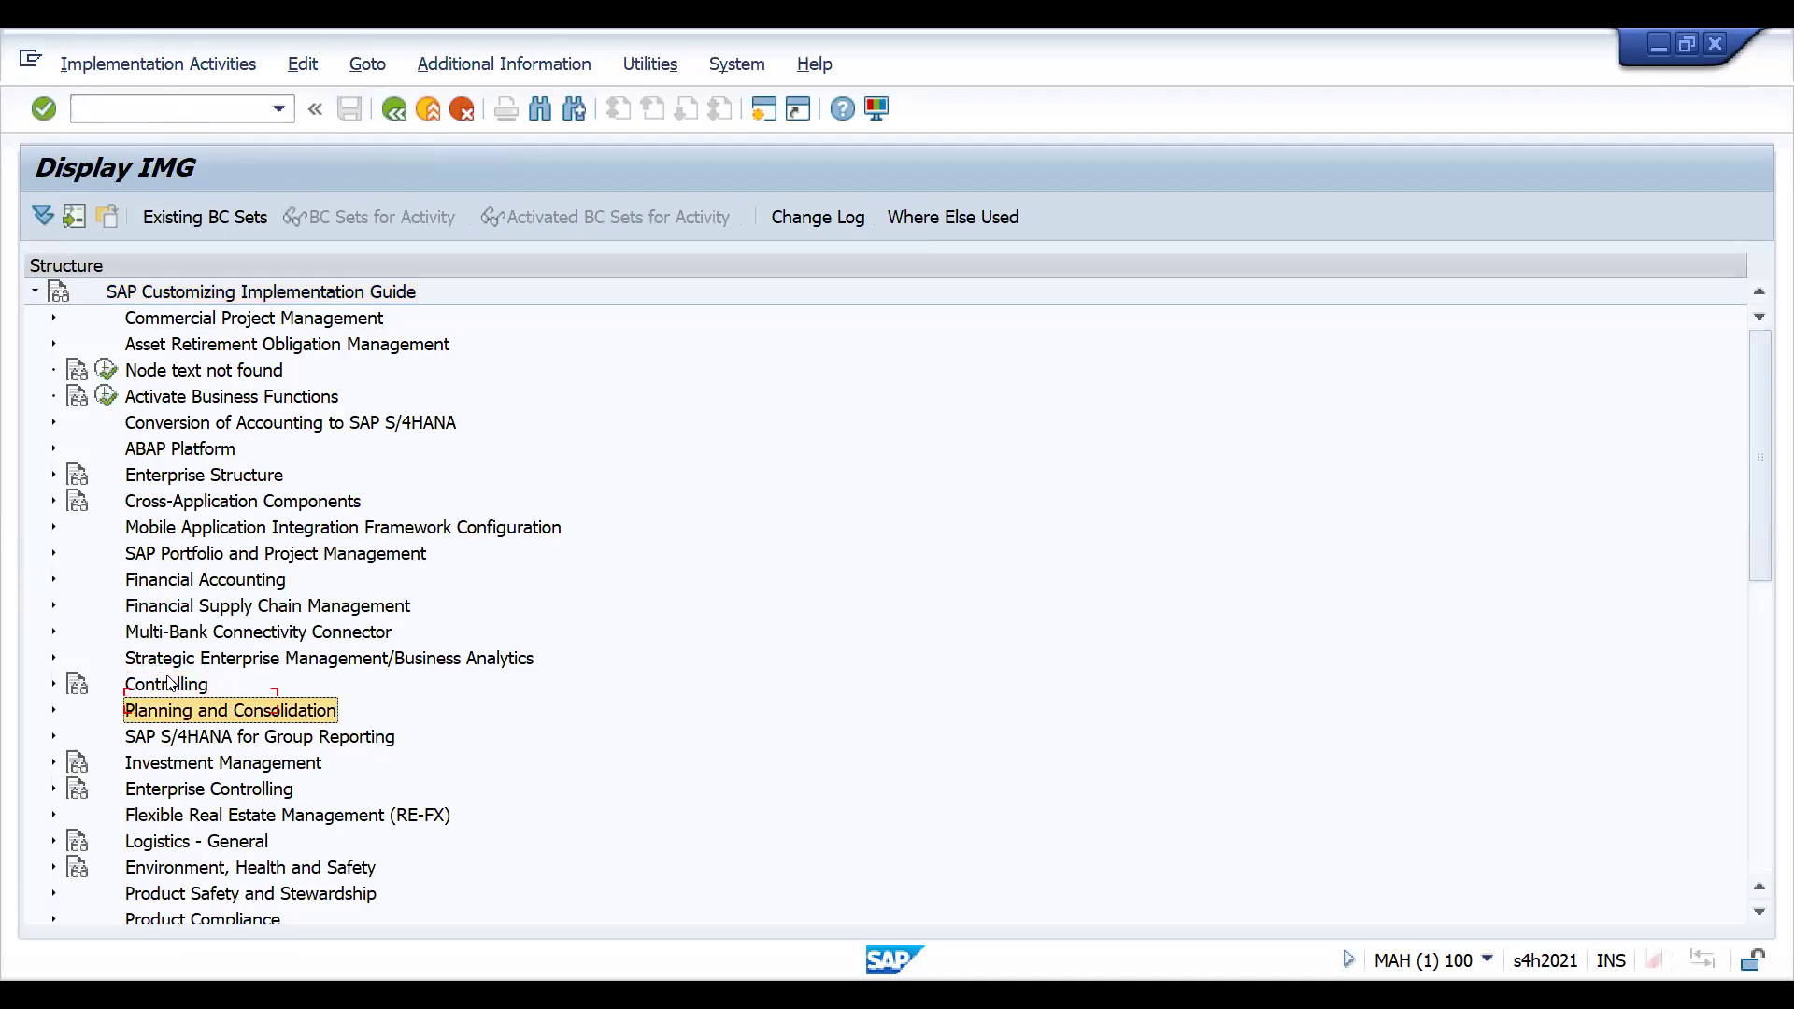
key(Up)
key(Up)
key(Up)
key(Up)
key(Up)
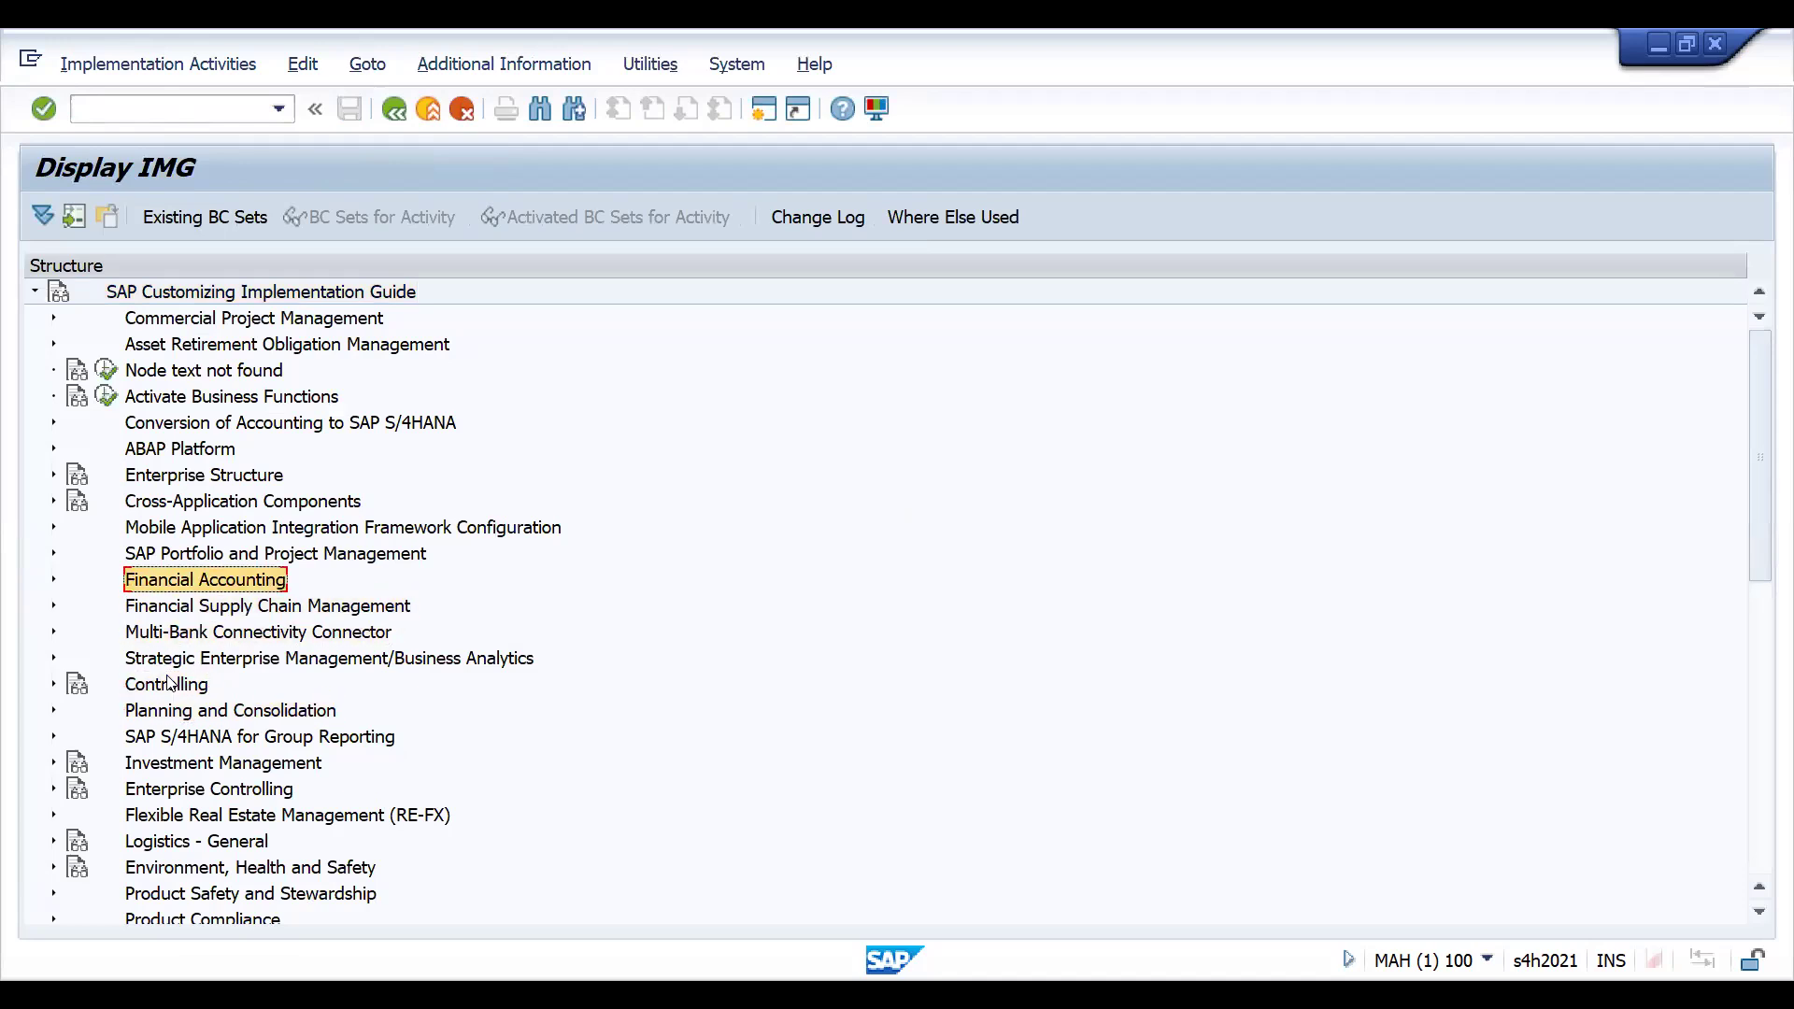
key(Up)
key(Up)
key(Up)
key(Right)
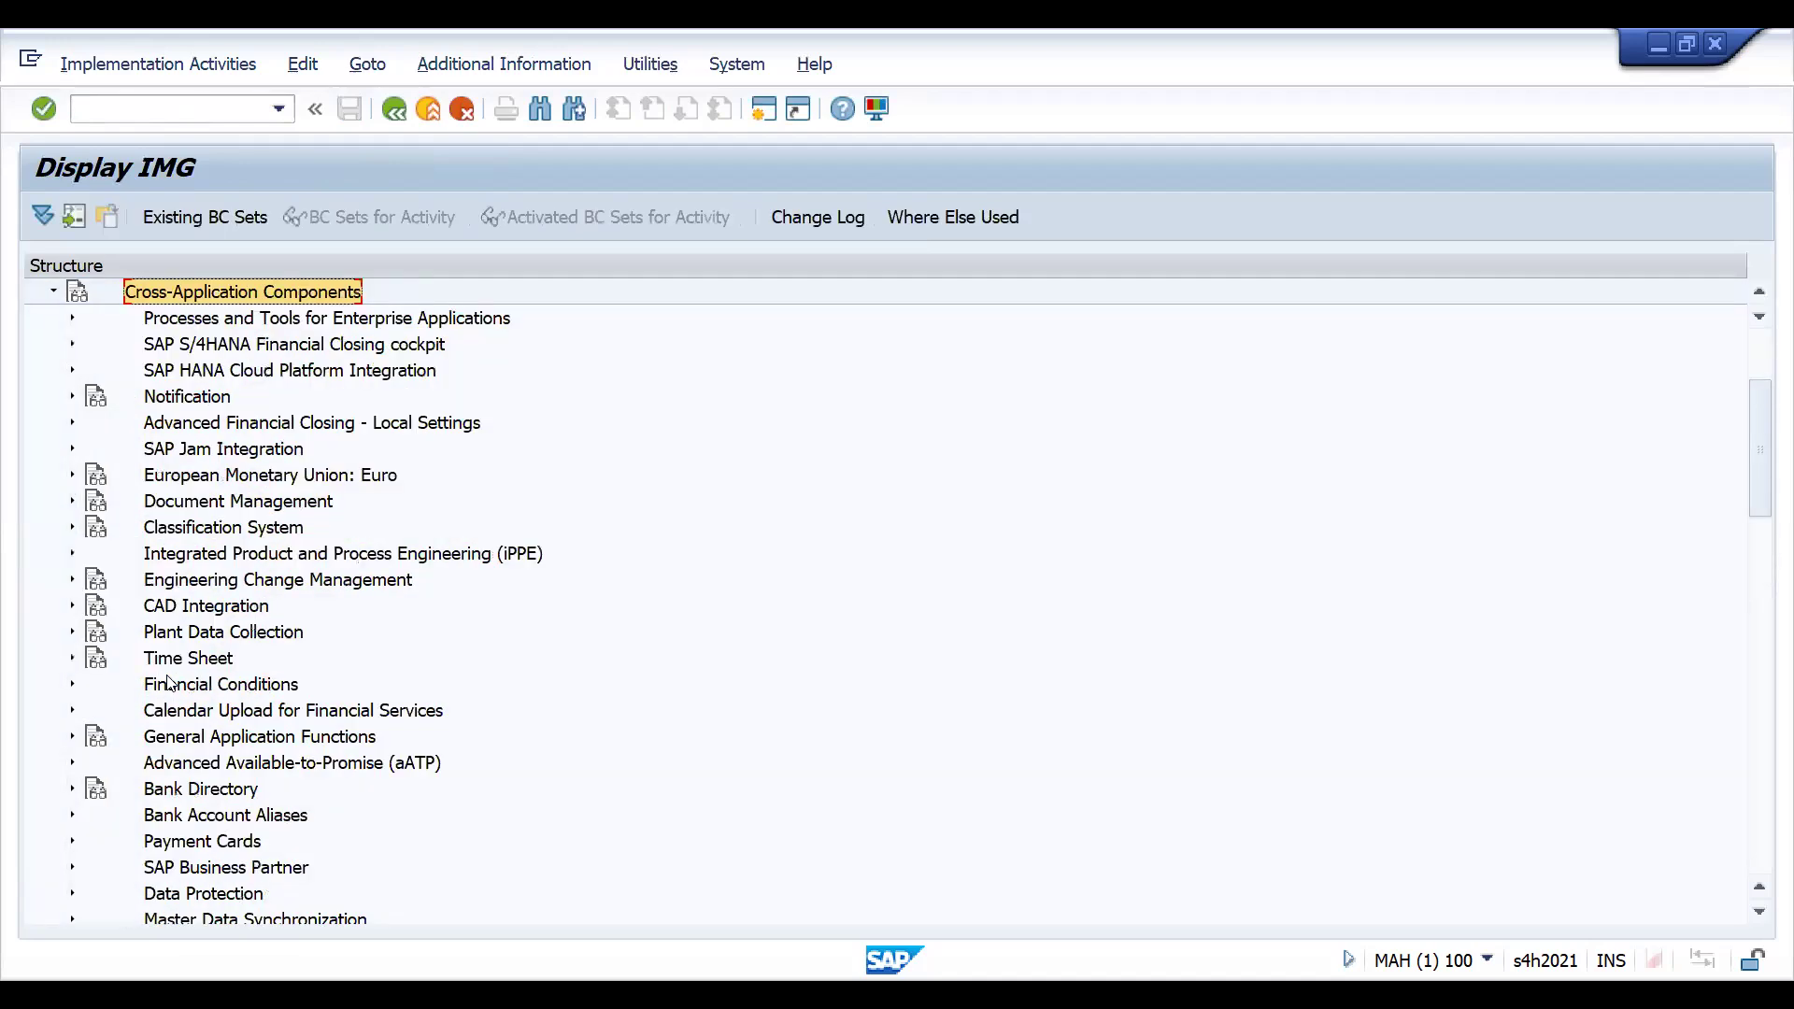
key(Down)
key(Down)
key(Down)
key(Down)
key(Down)
key(Down)
key(Down)
key(Down)
key(Down)
key(Down)
key(Down)
key(Down)
key(Down)
key(Down)
key(Down)
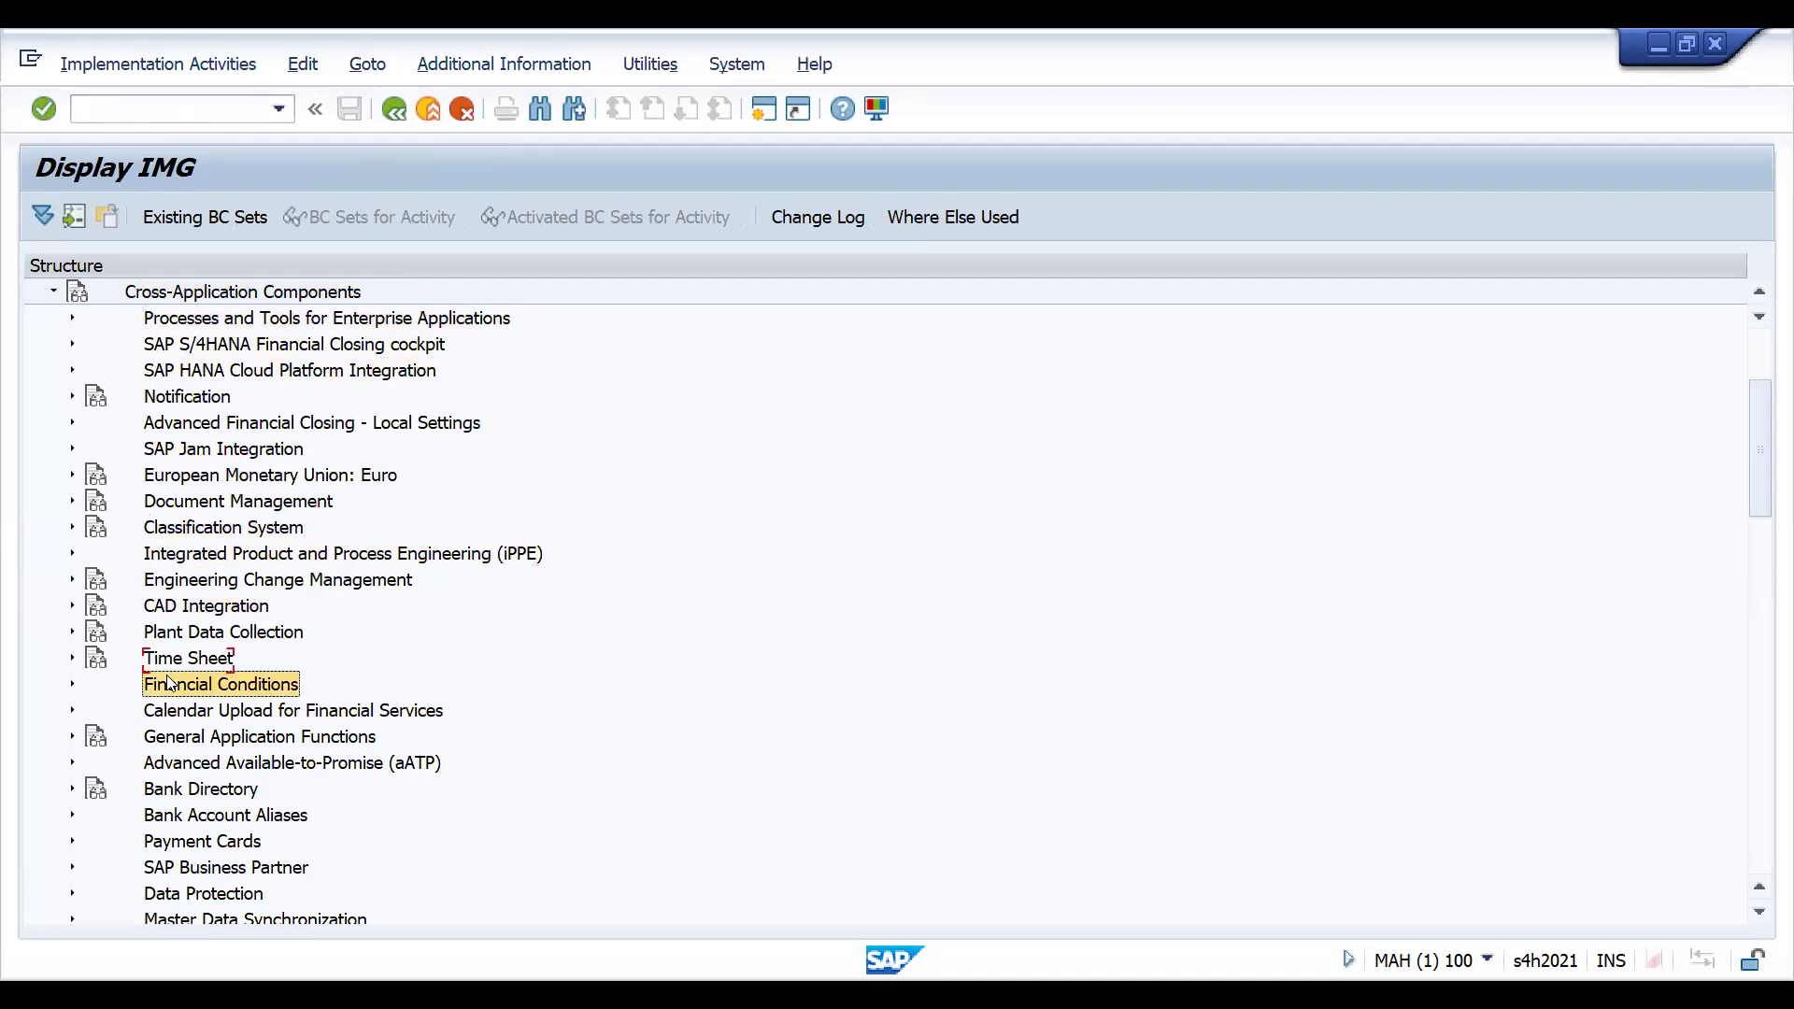
key(Down)
key(Down)
key(Down)
key(Down)
key(Down)
key(Down)
key(Down)
key(Down)
key(Down)
key(Up)
key(Up)
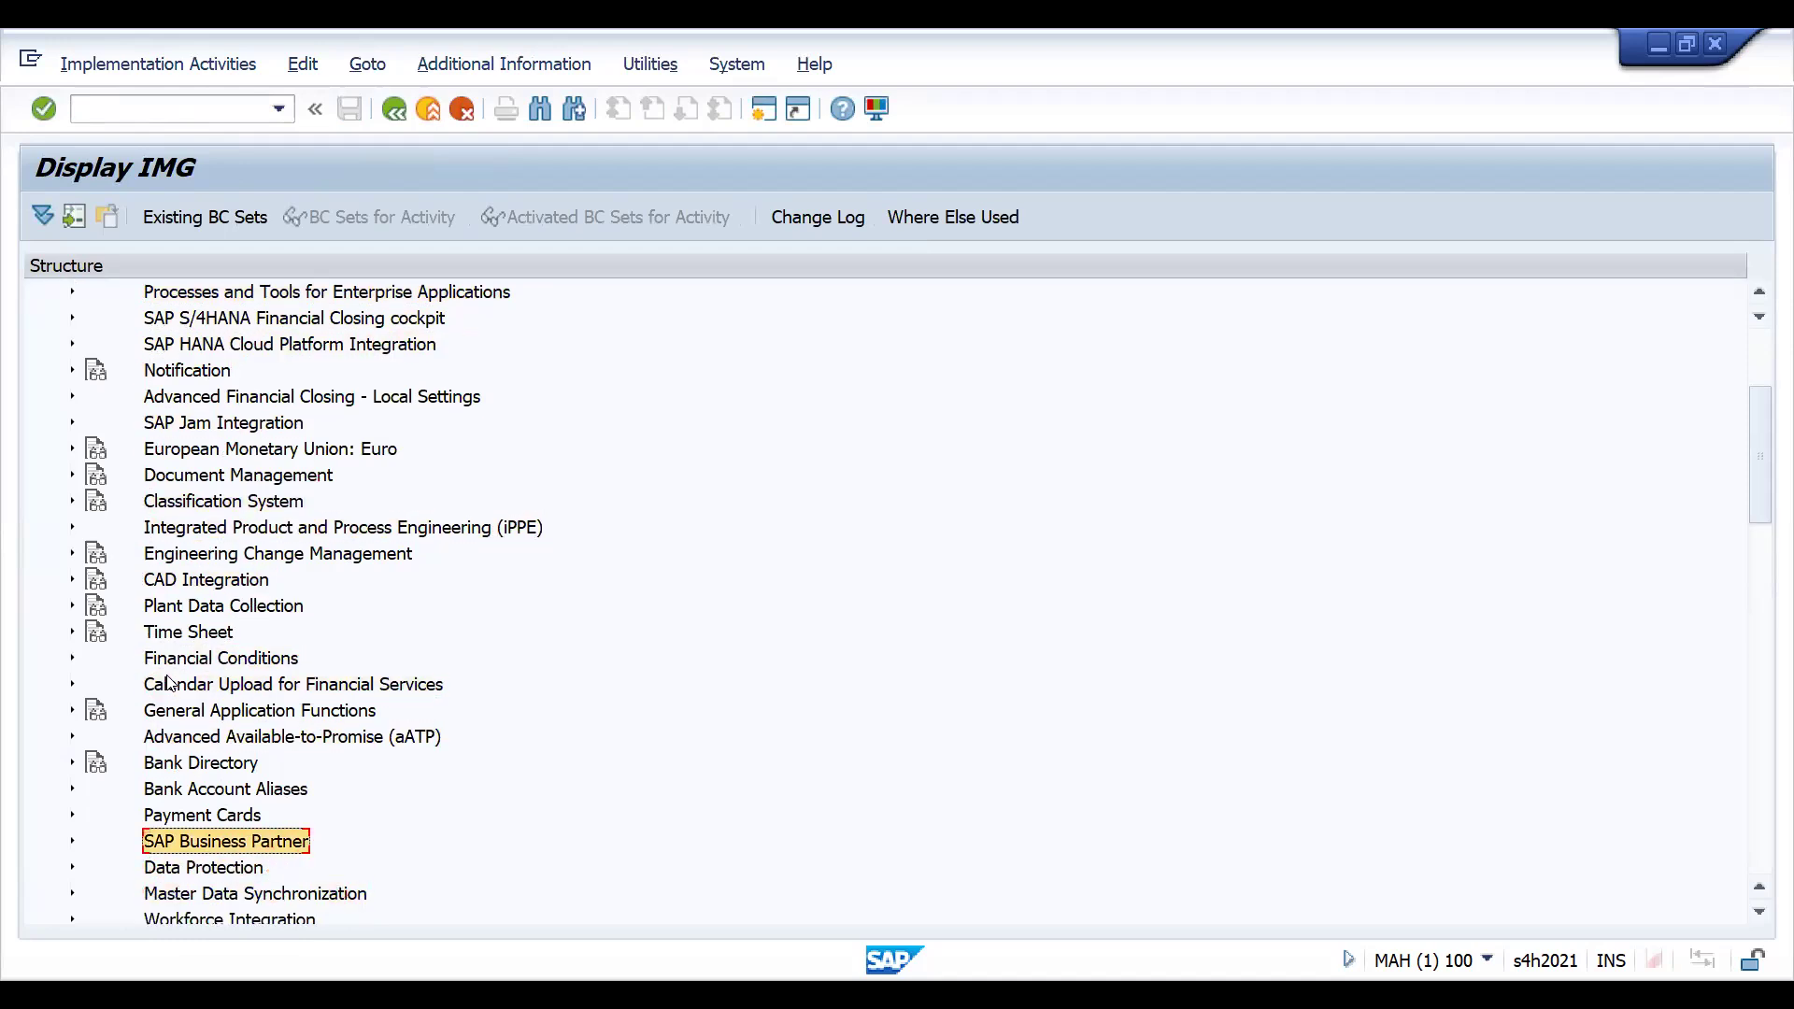
key(Right)
key(Down)
key(Down)
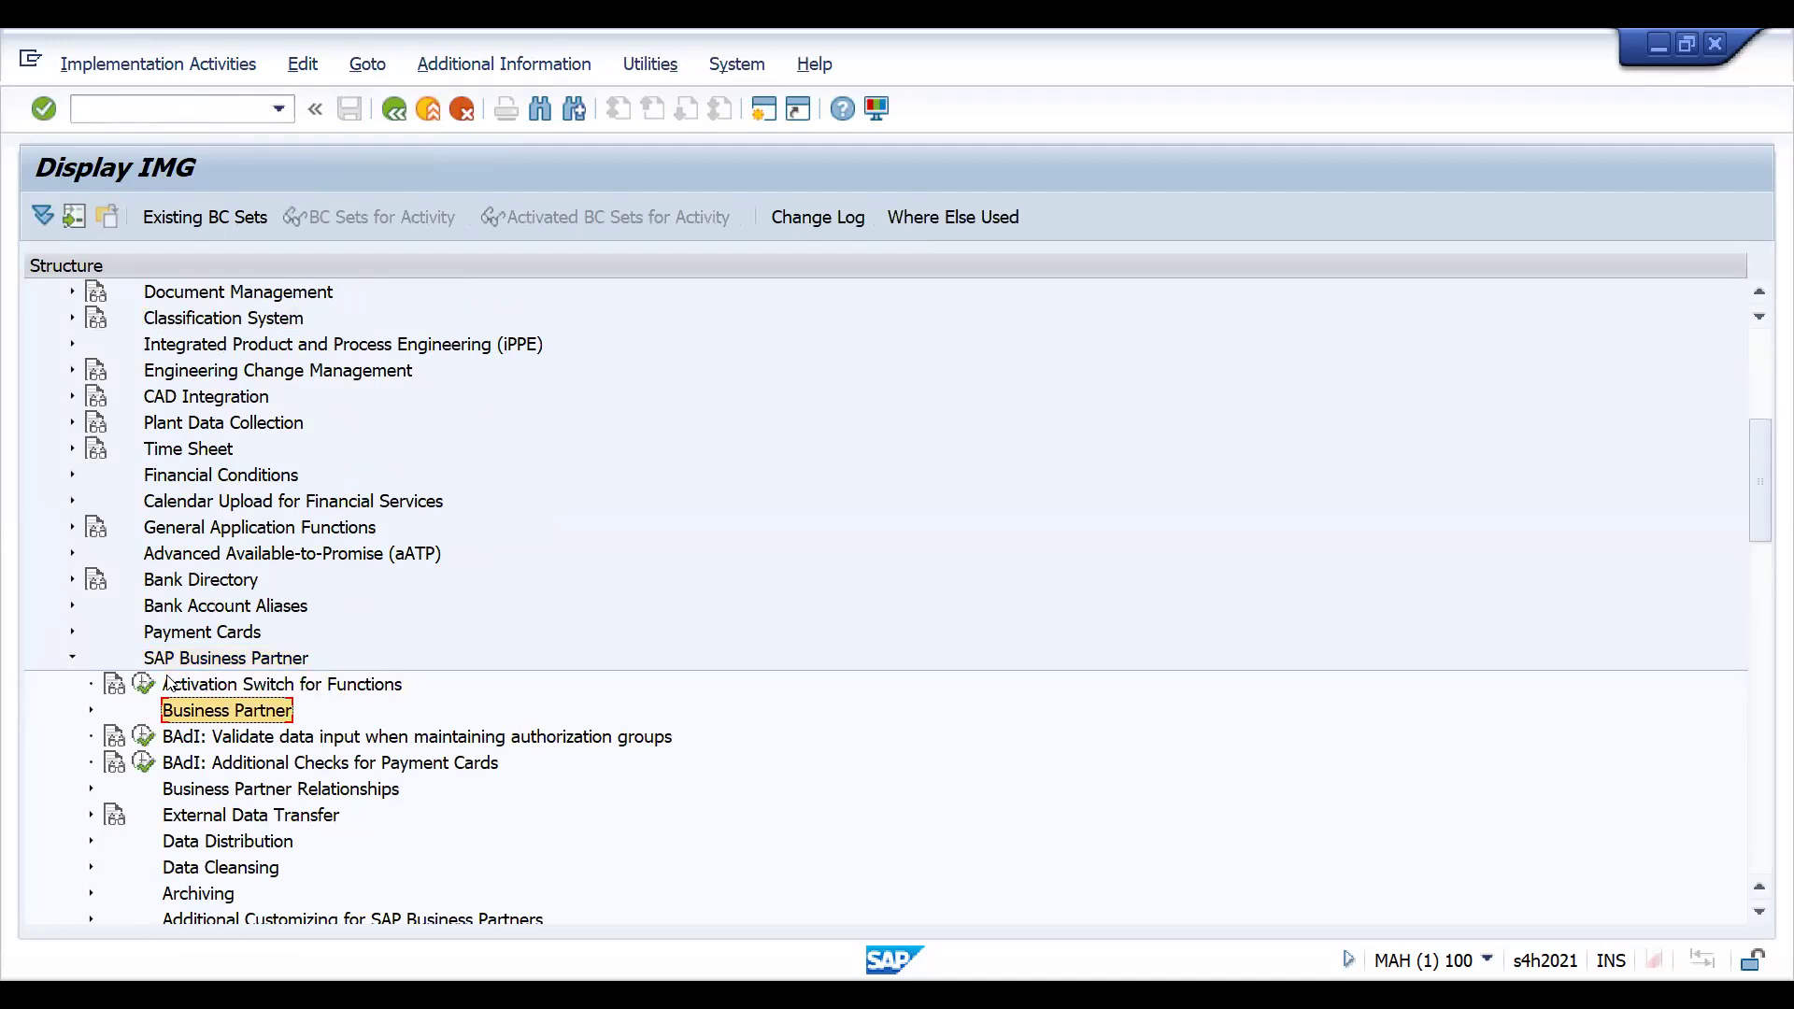
Expand Business Partner > Basic Settings > Data Origin to reach Maintain Data Origin Type
key(Right)
key(Down)
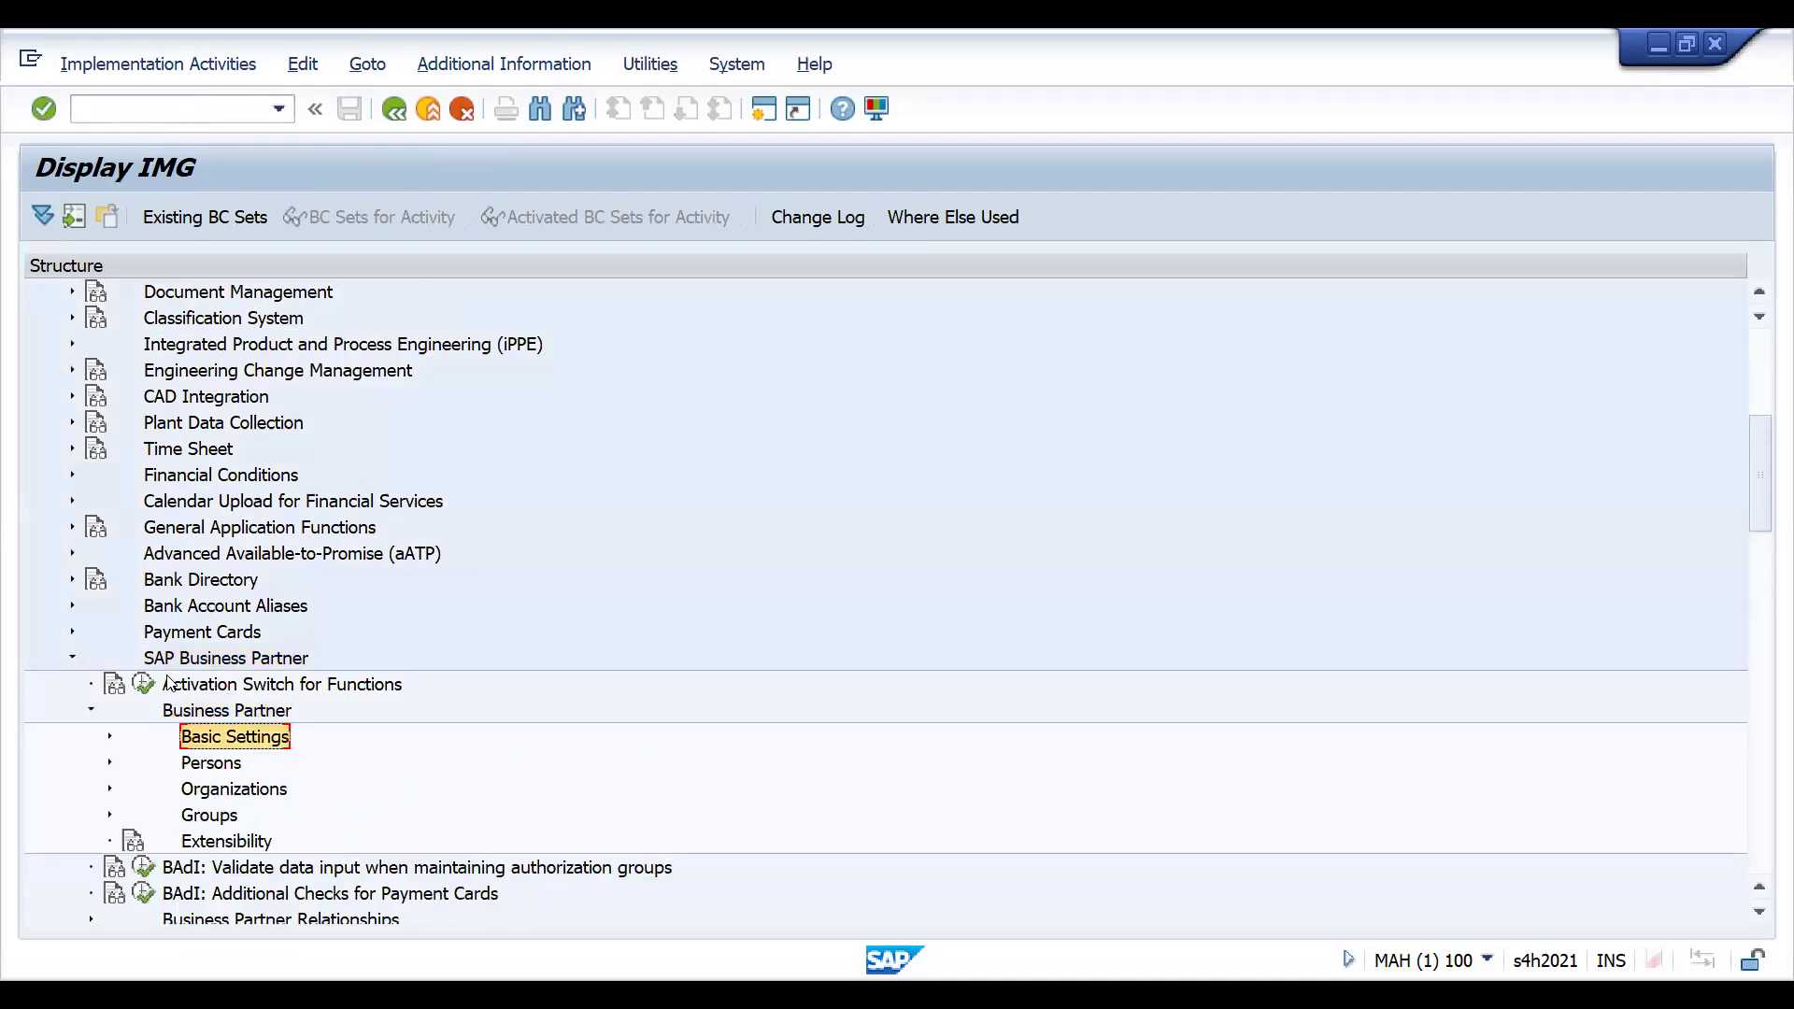
key(Right)
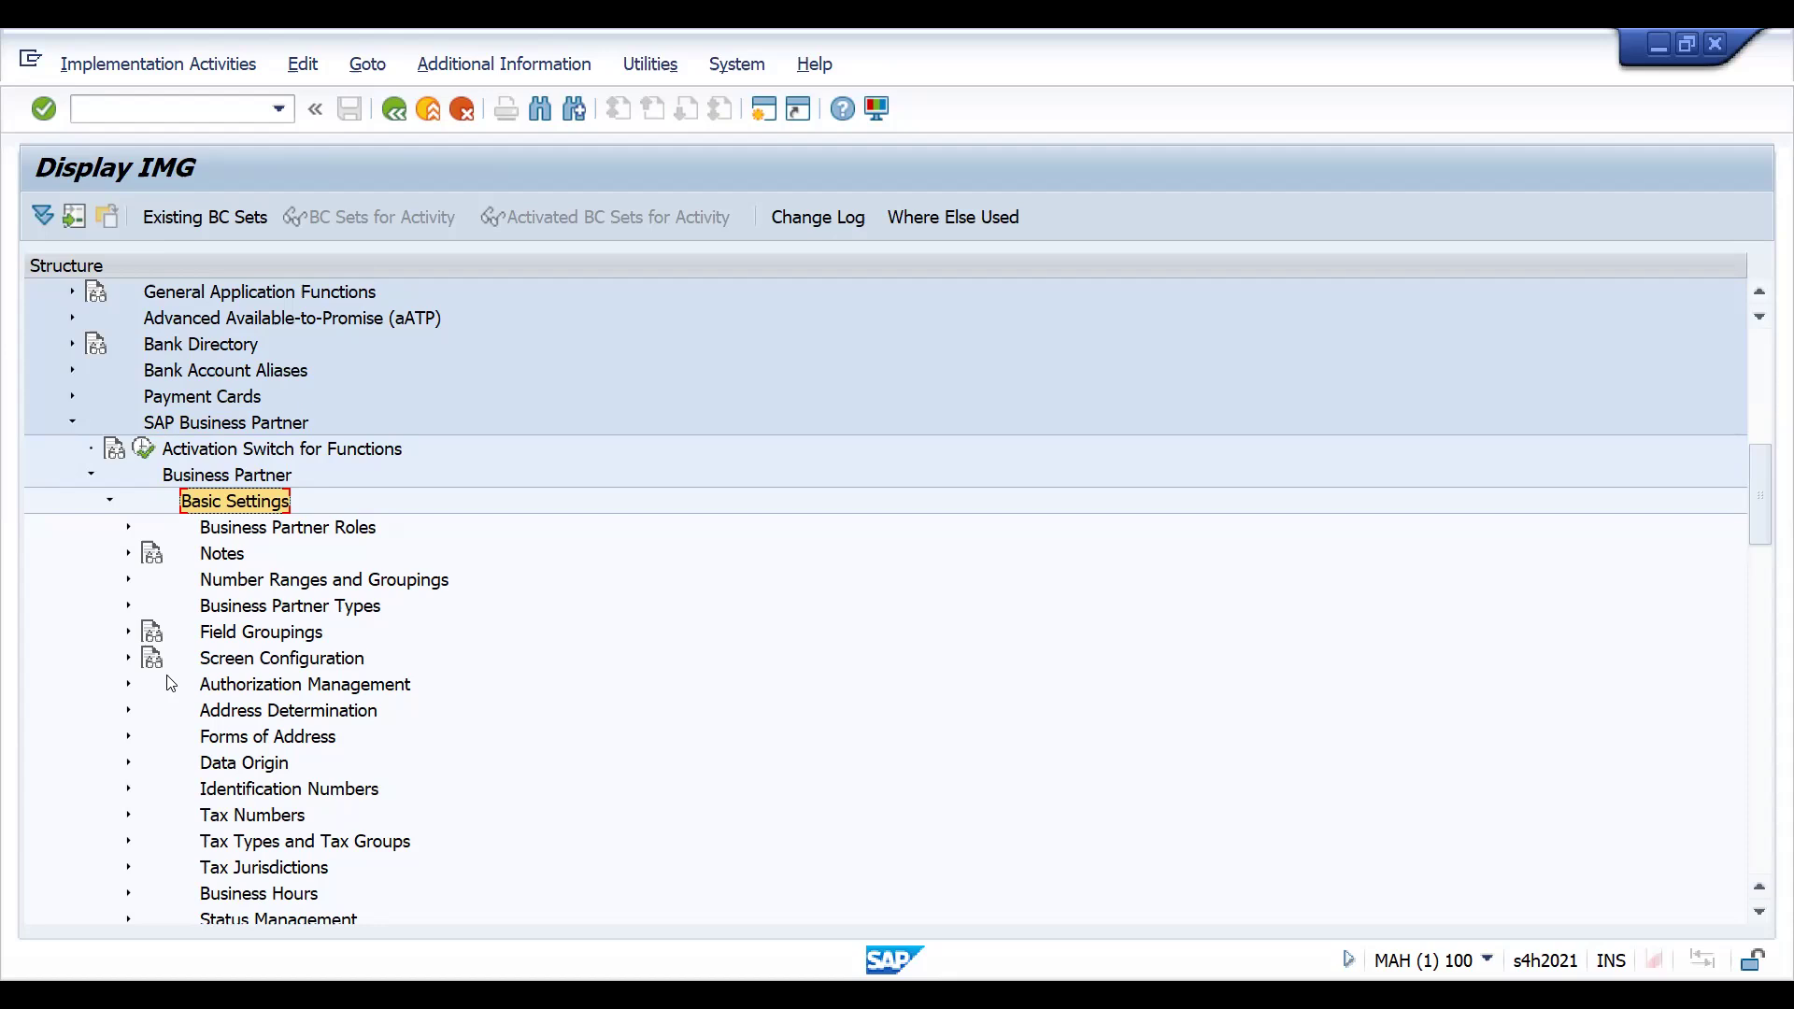
key(Down)
key(Down)
key(Down)
key(Down)
key(Down)
key(Down)
key(Down)
key(Down)
key(Down)
key(Down)
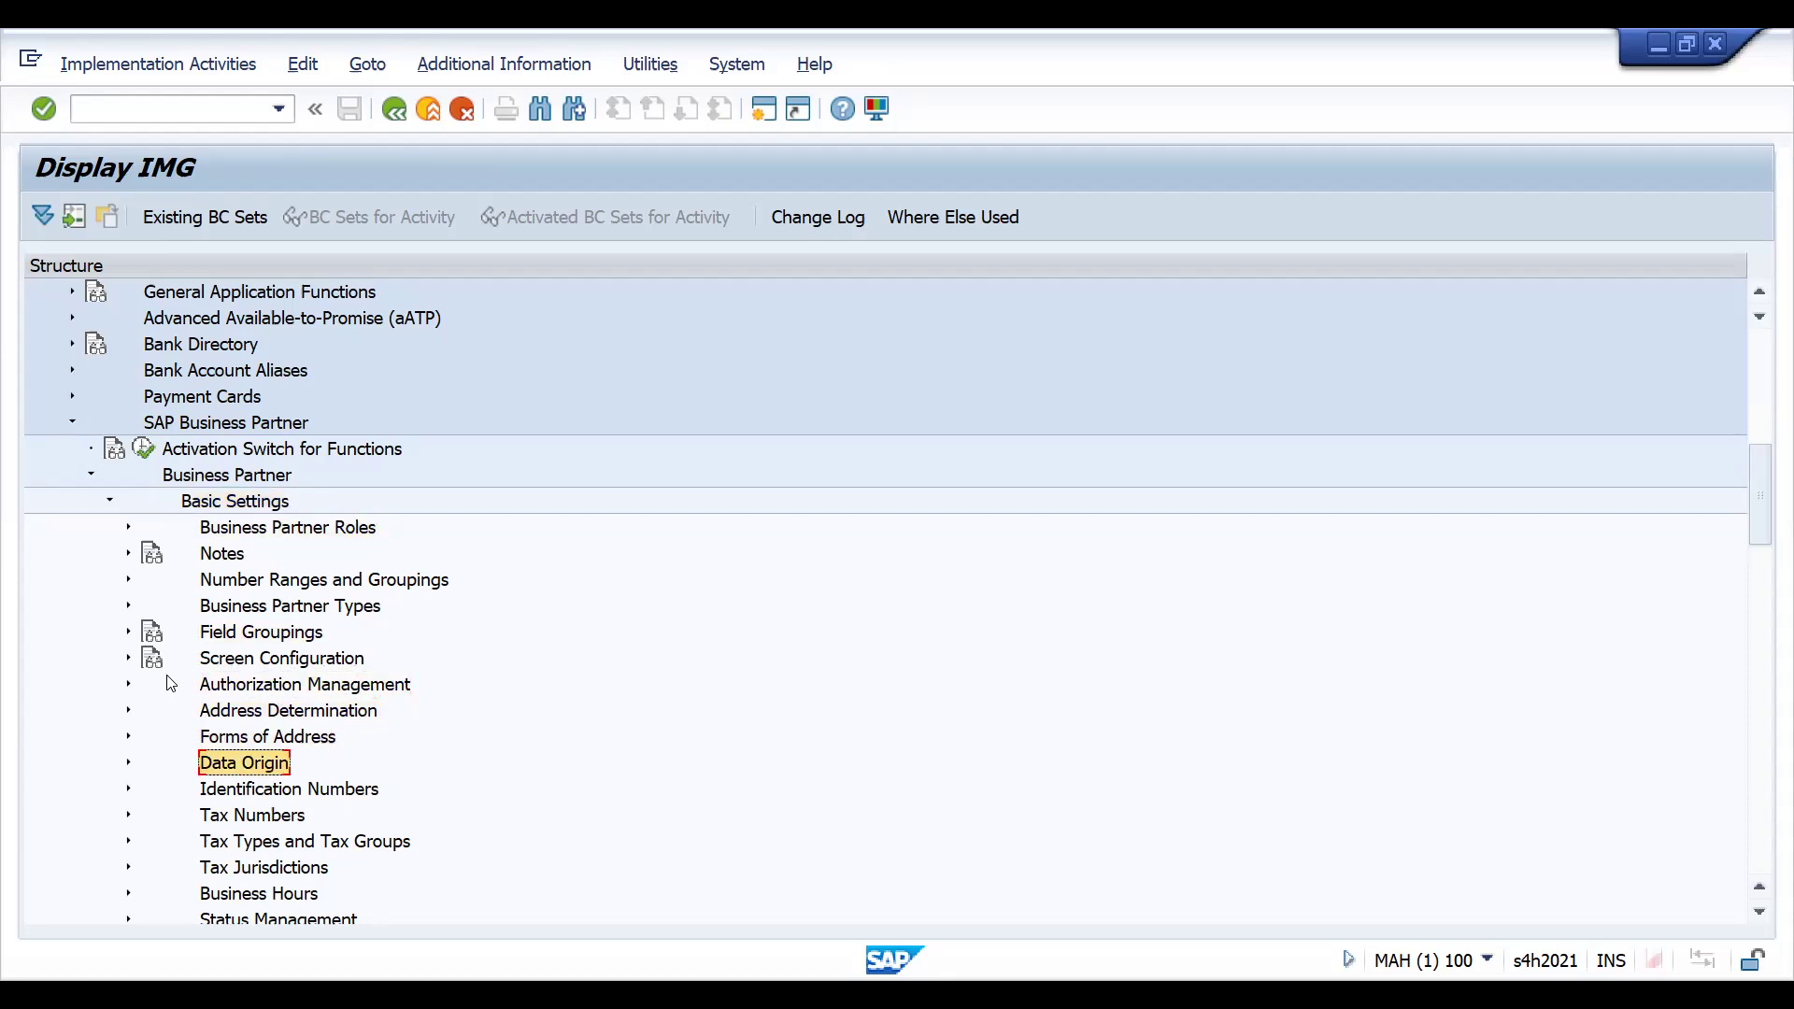
key(Right)
key(Down)
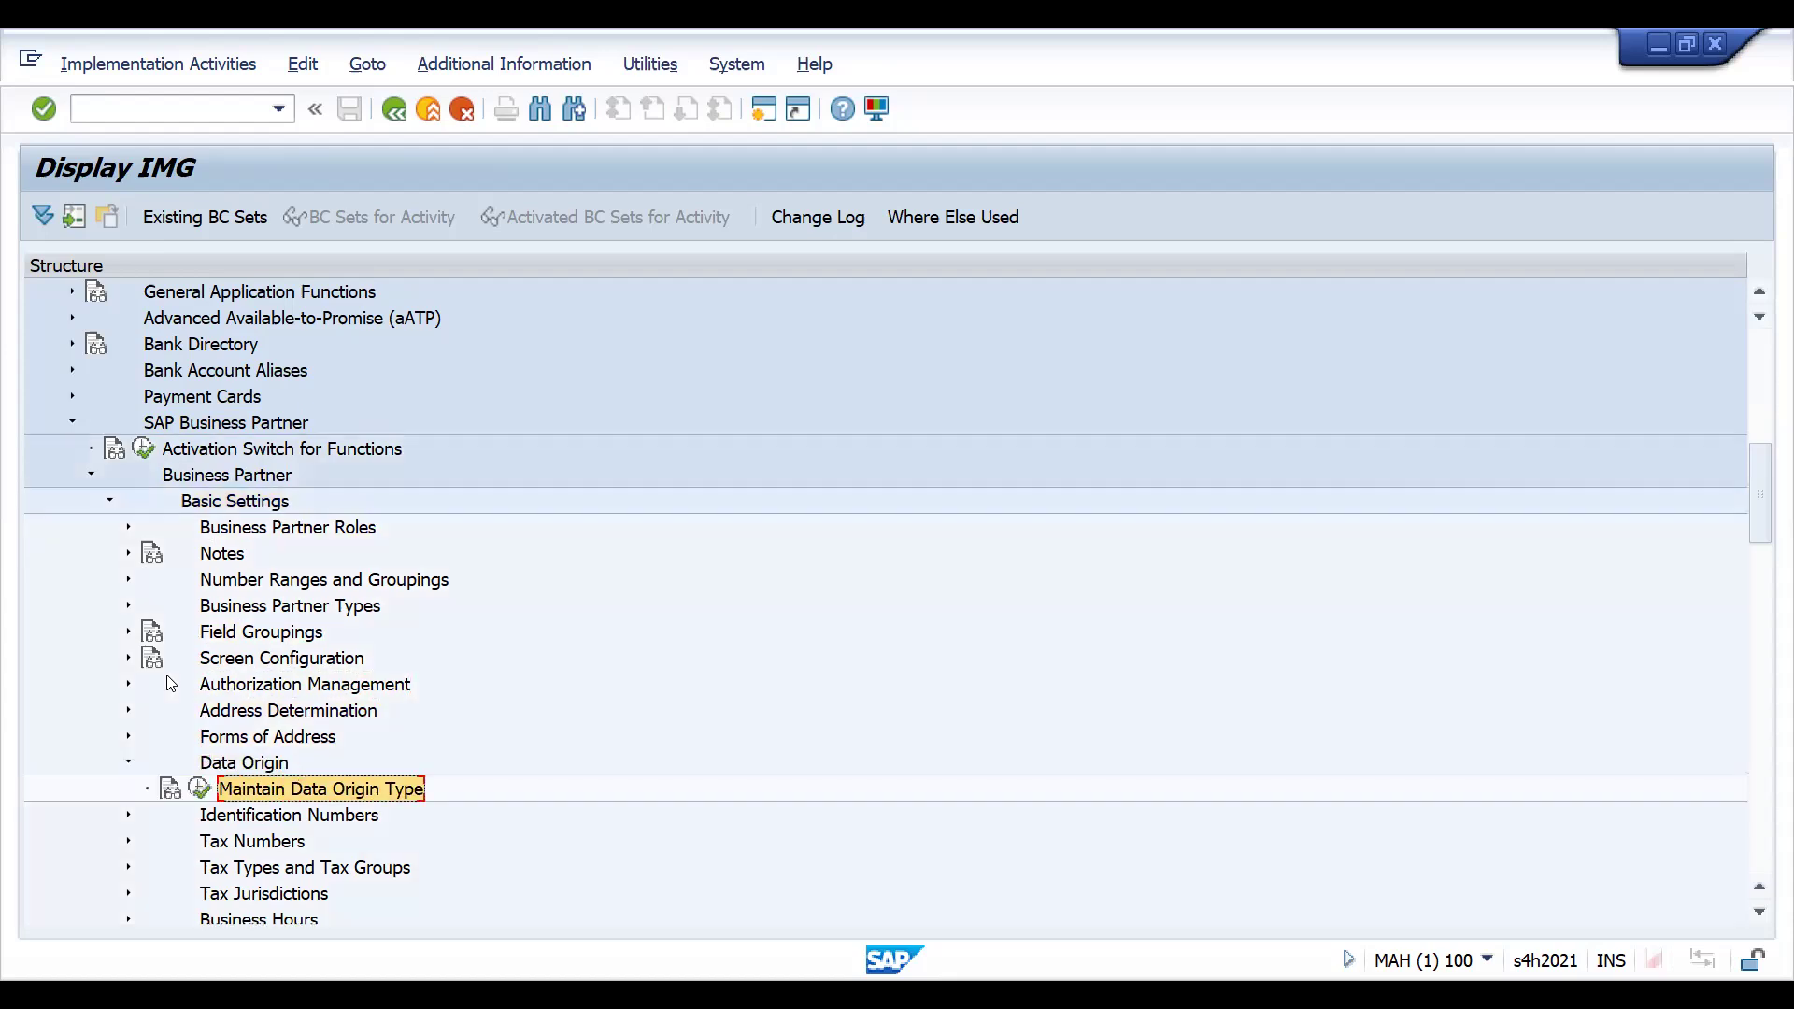
Run Maintain Data Origin Type and add new entry Z001 with a draft short name
click(199, 789)
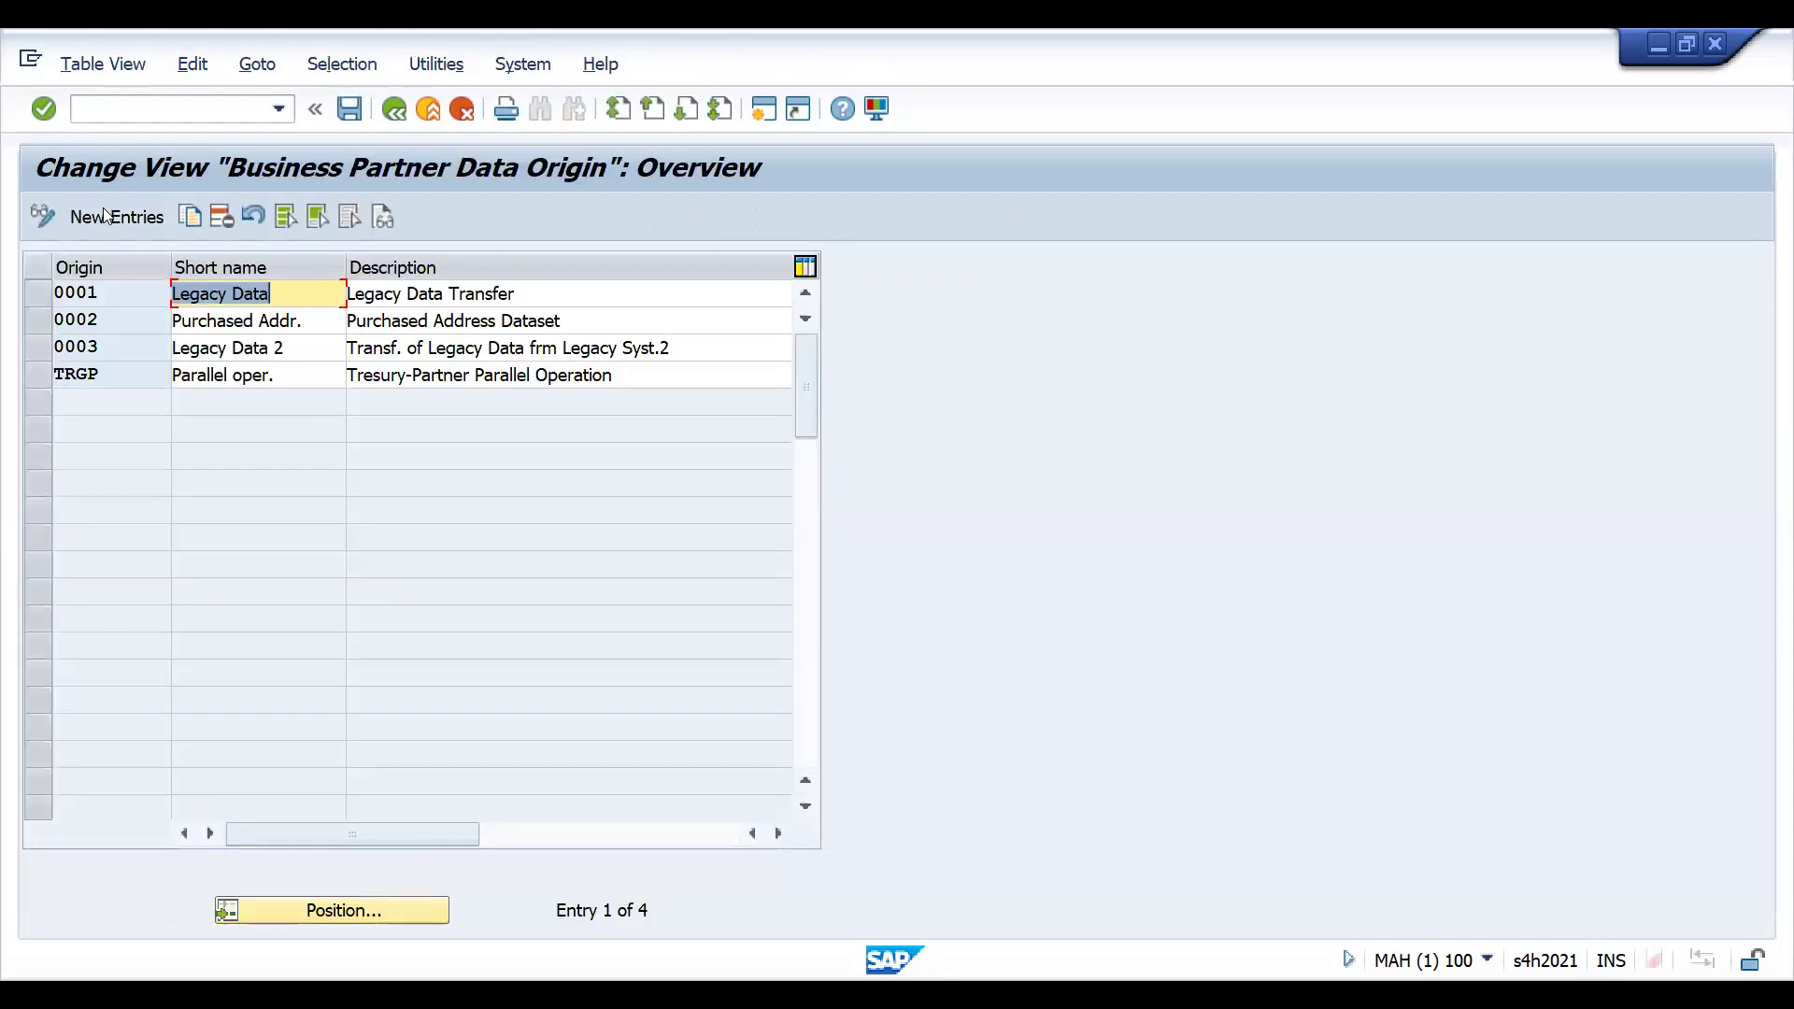
click(105, 216)
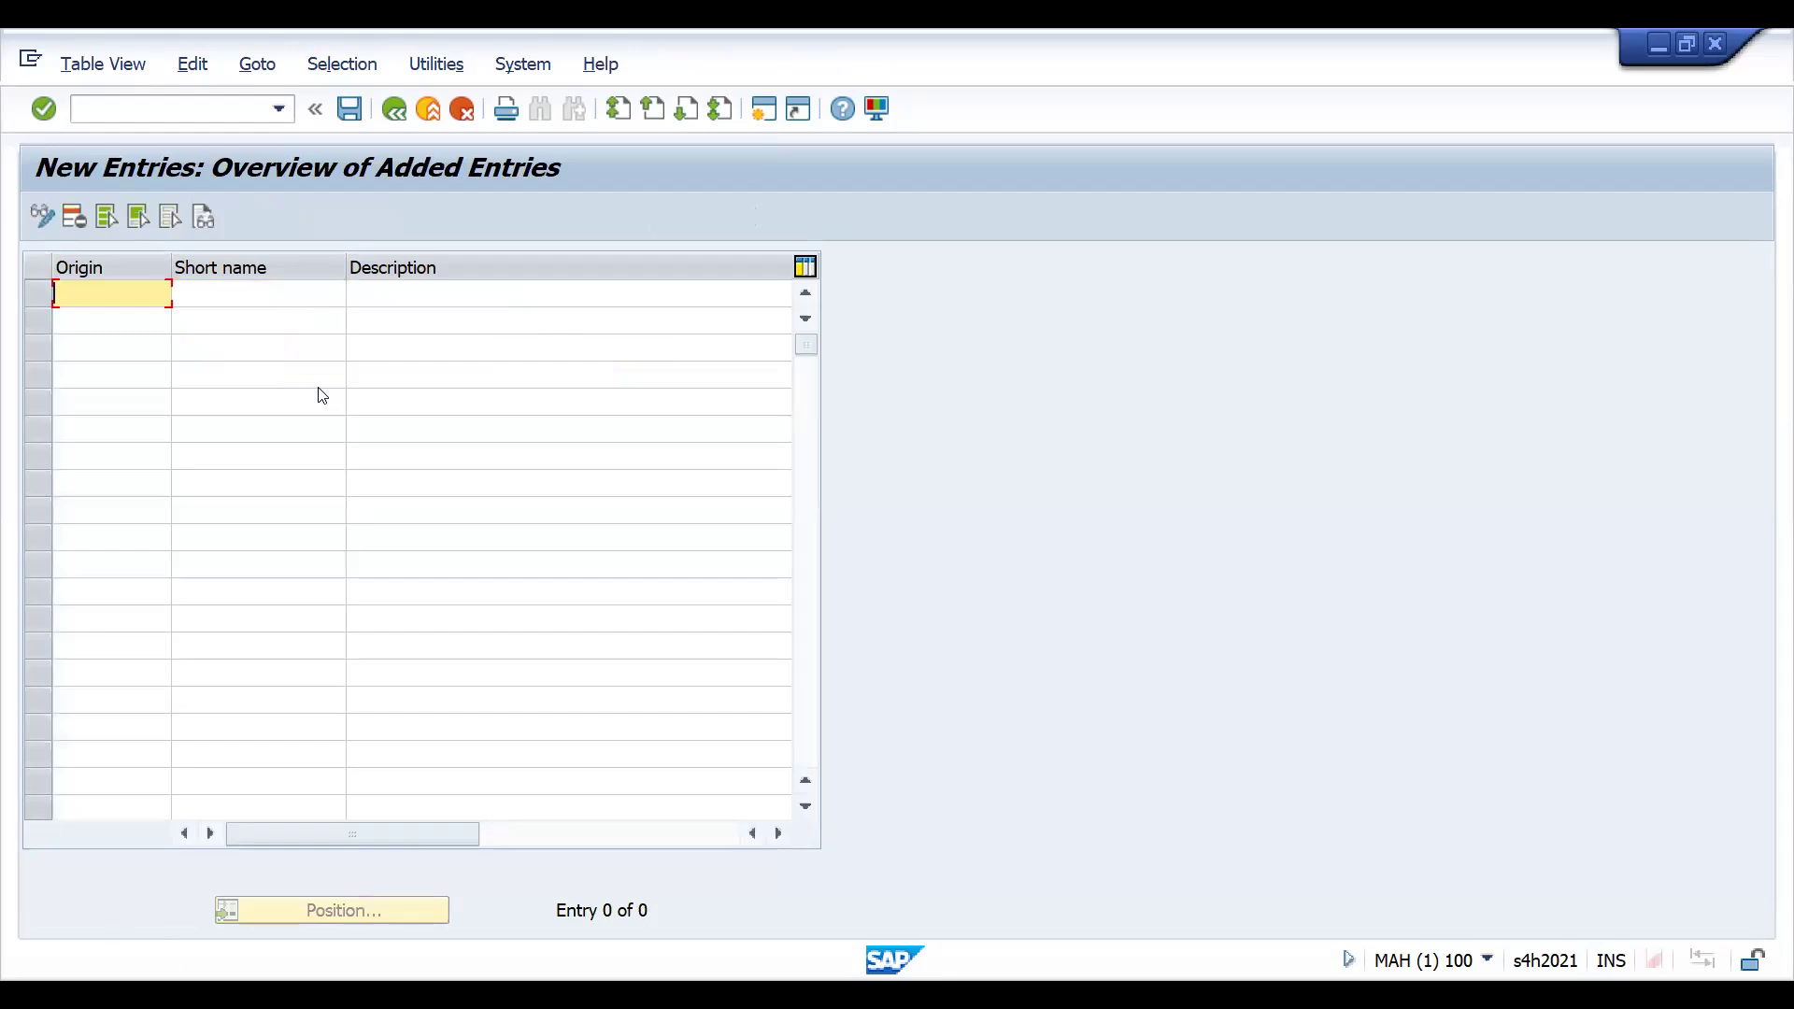
text(Z001)
key(Tab)
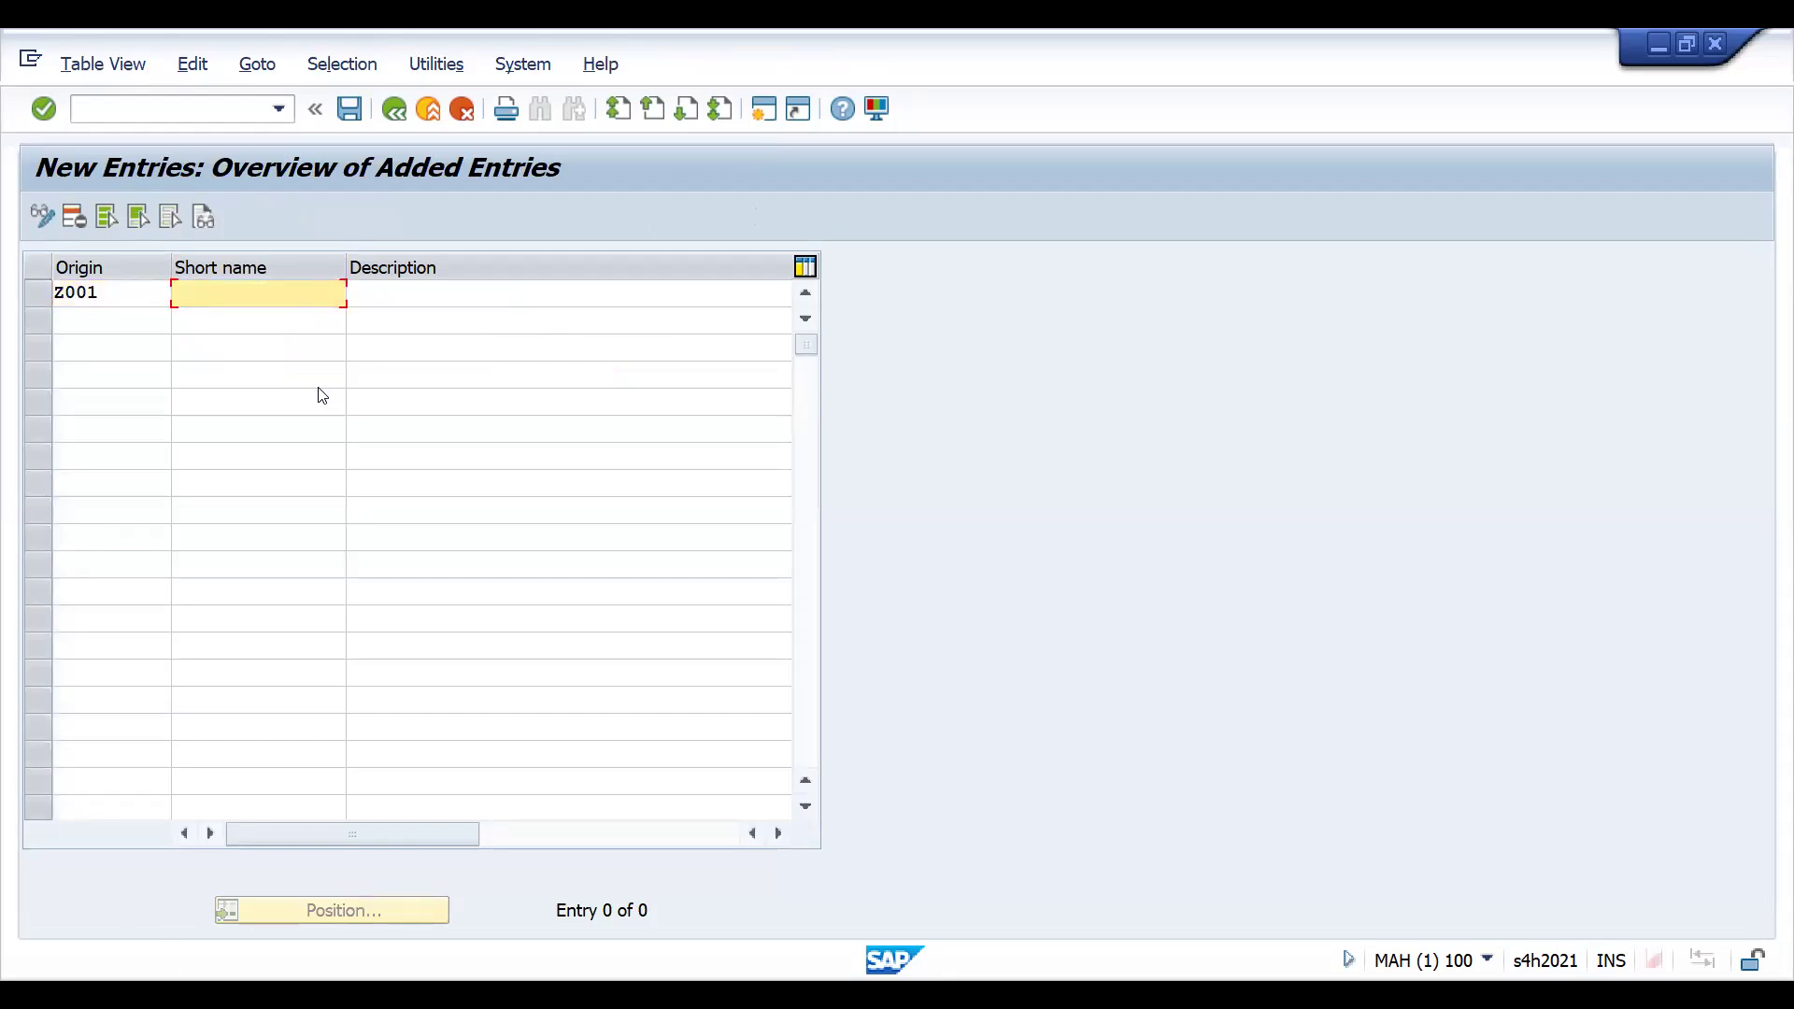
text(DATA FROM ARIBA)
key(Tab)
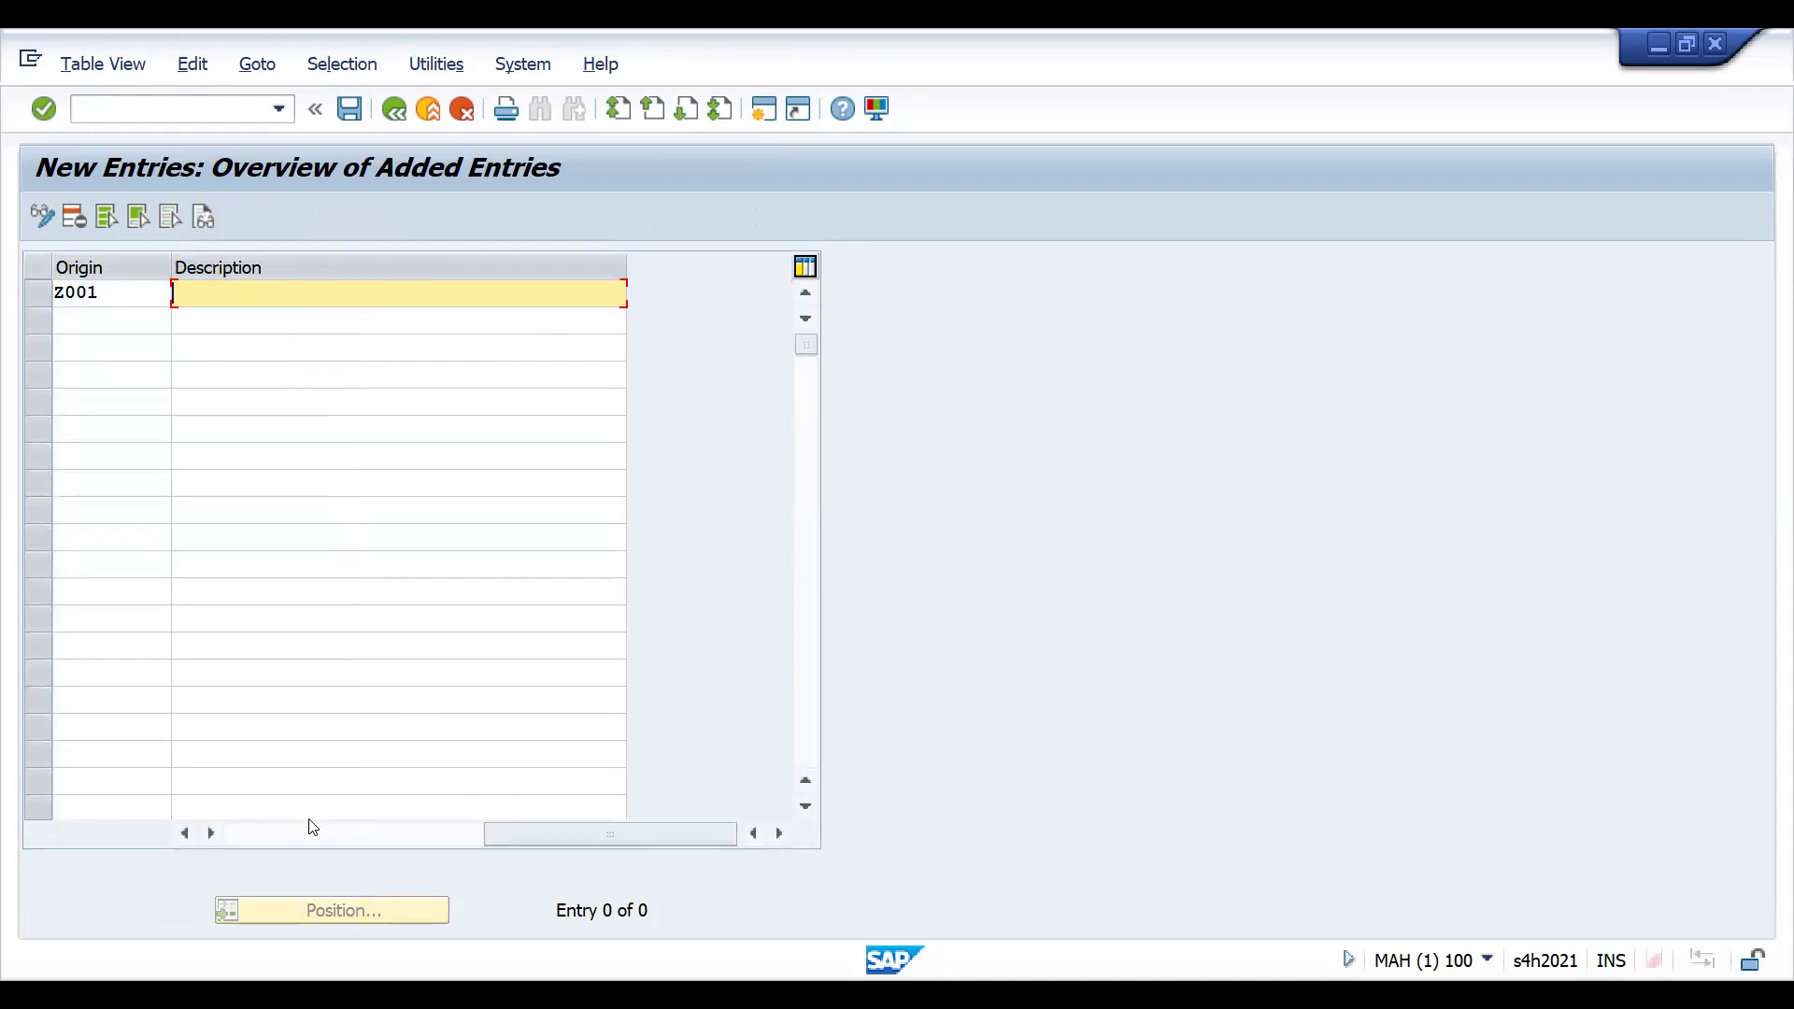
click(233, 837)
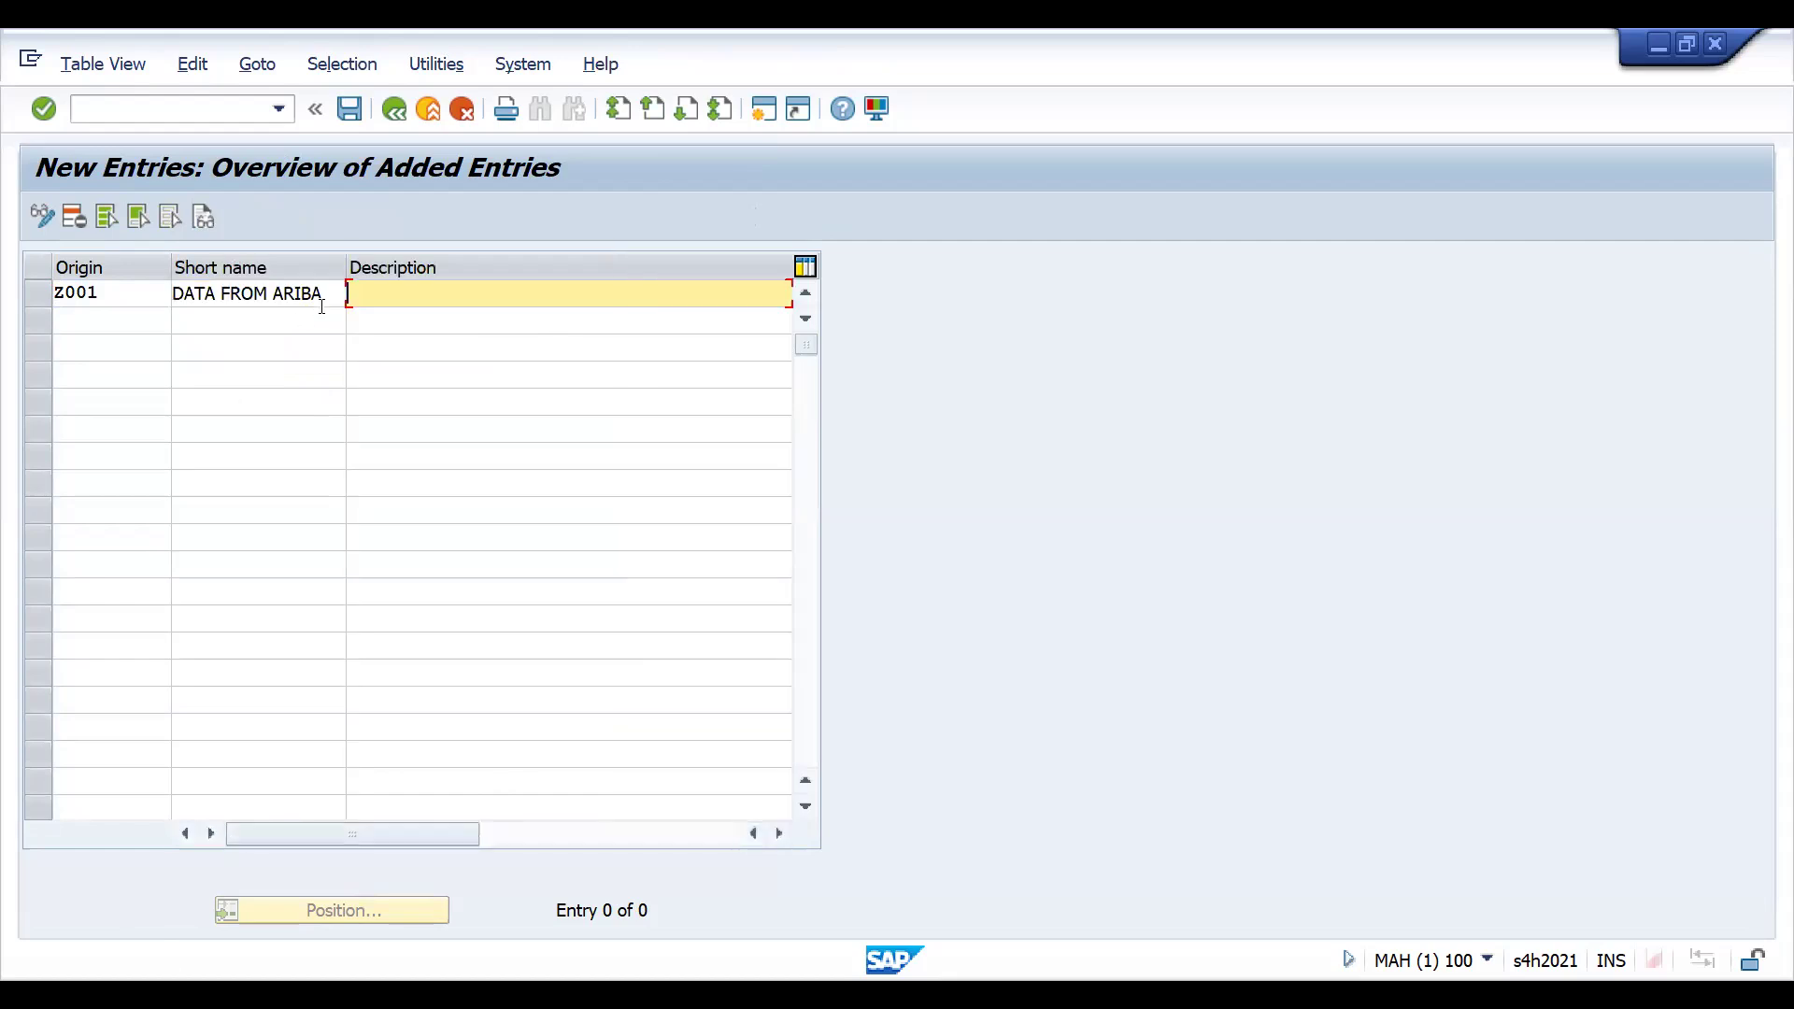
Correct Z001's short name to DATA FROM ECOM and describe it as ECOM INTERFACE
click(323, 299)
key(BackSpace)
key(BackSpace)
key(BackSpace)
key(BackSpace)
key(BackSpace)
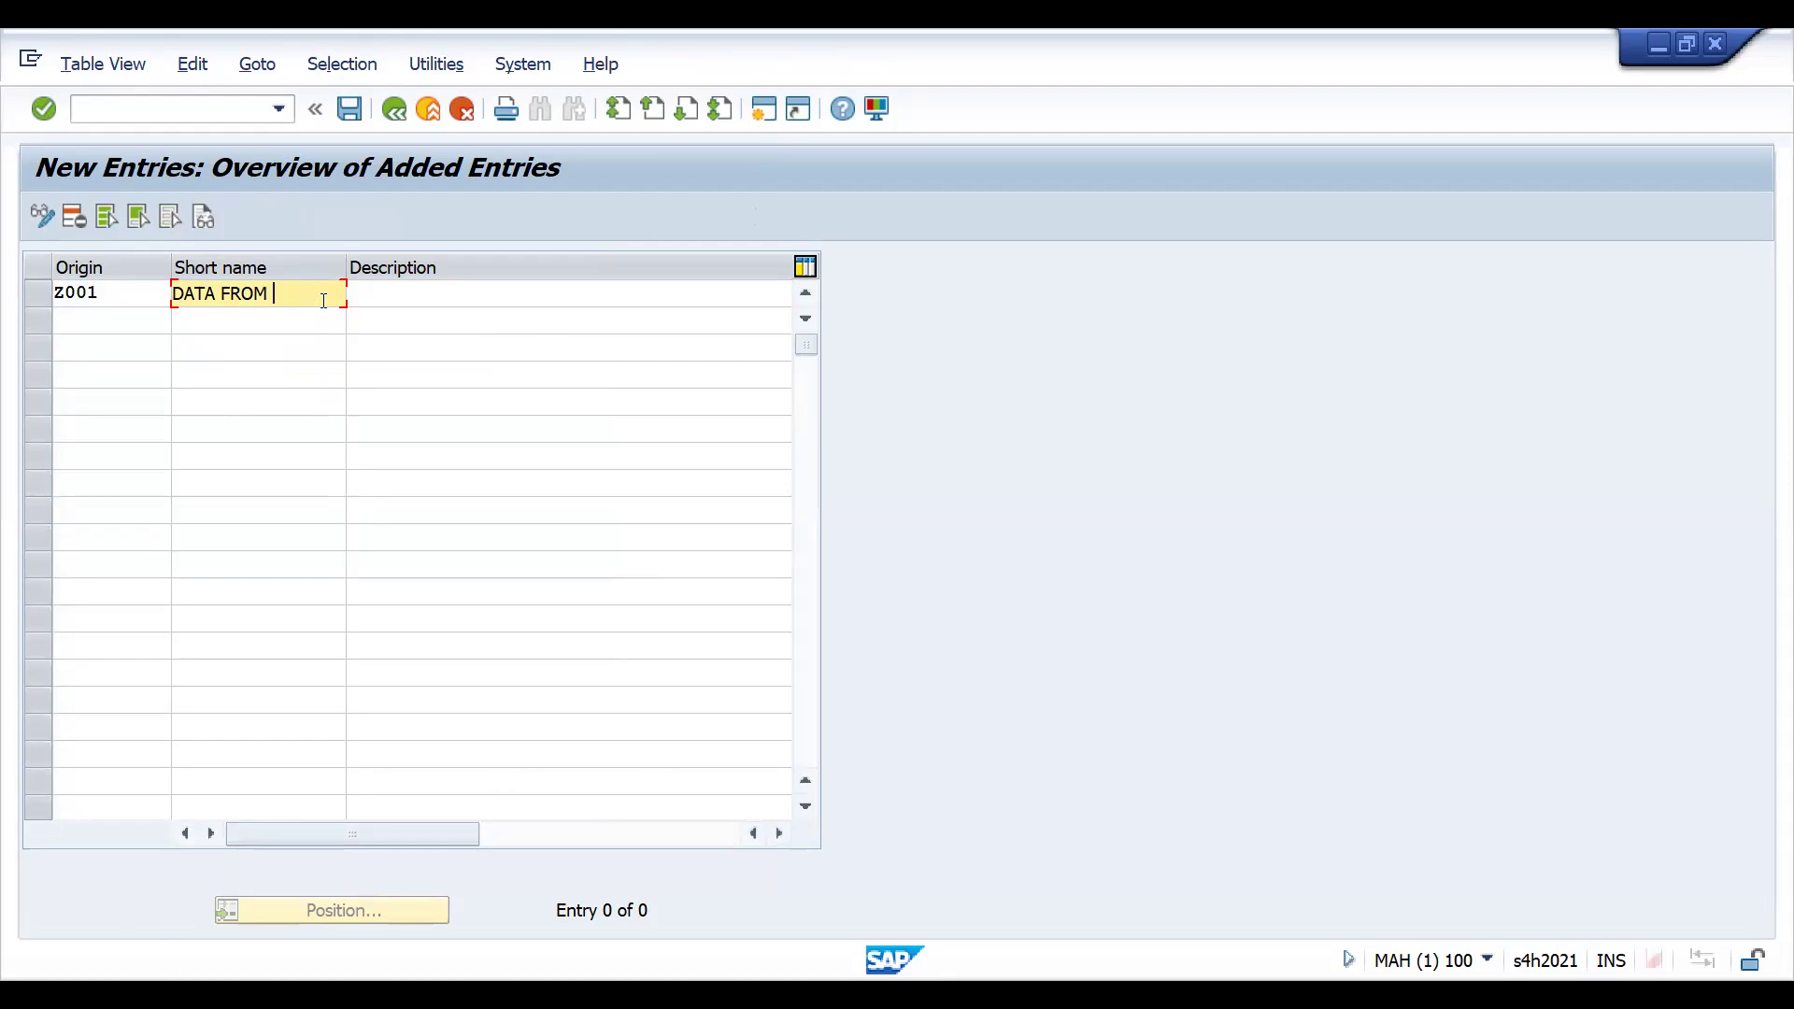
text(LEGA)
key(BackSpace)
key(BackSpace)
key(BackSpace)
key(BackSpace)
text(EDICO)
key(BackSpace)
key(BackSpace)
key(BackSpace)
key(BackSpace)
text(COM)
key(Tab)
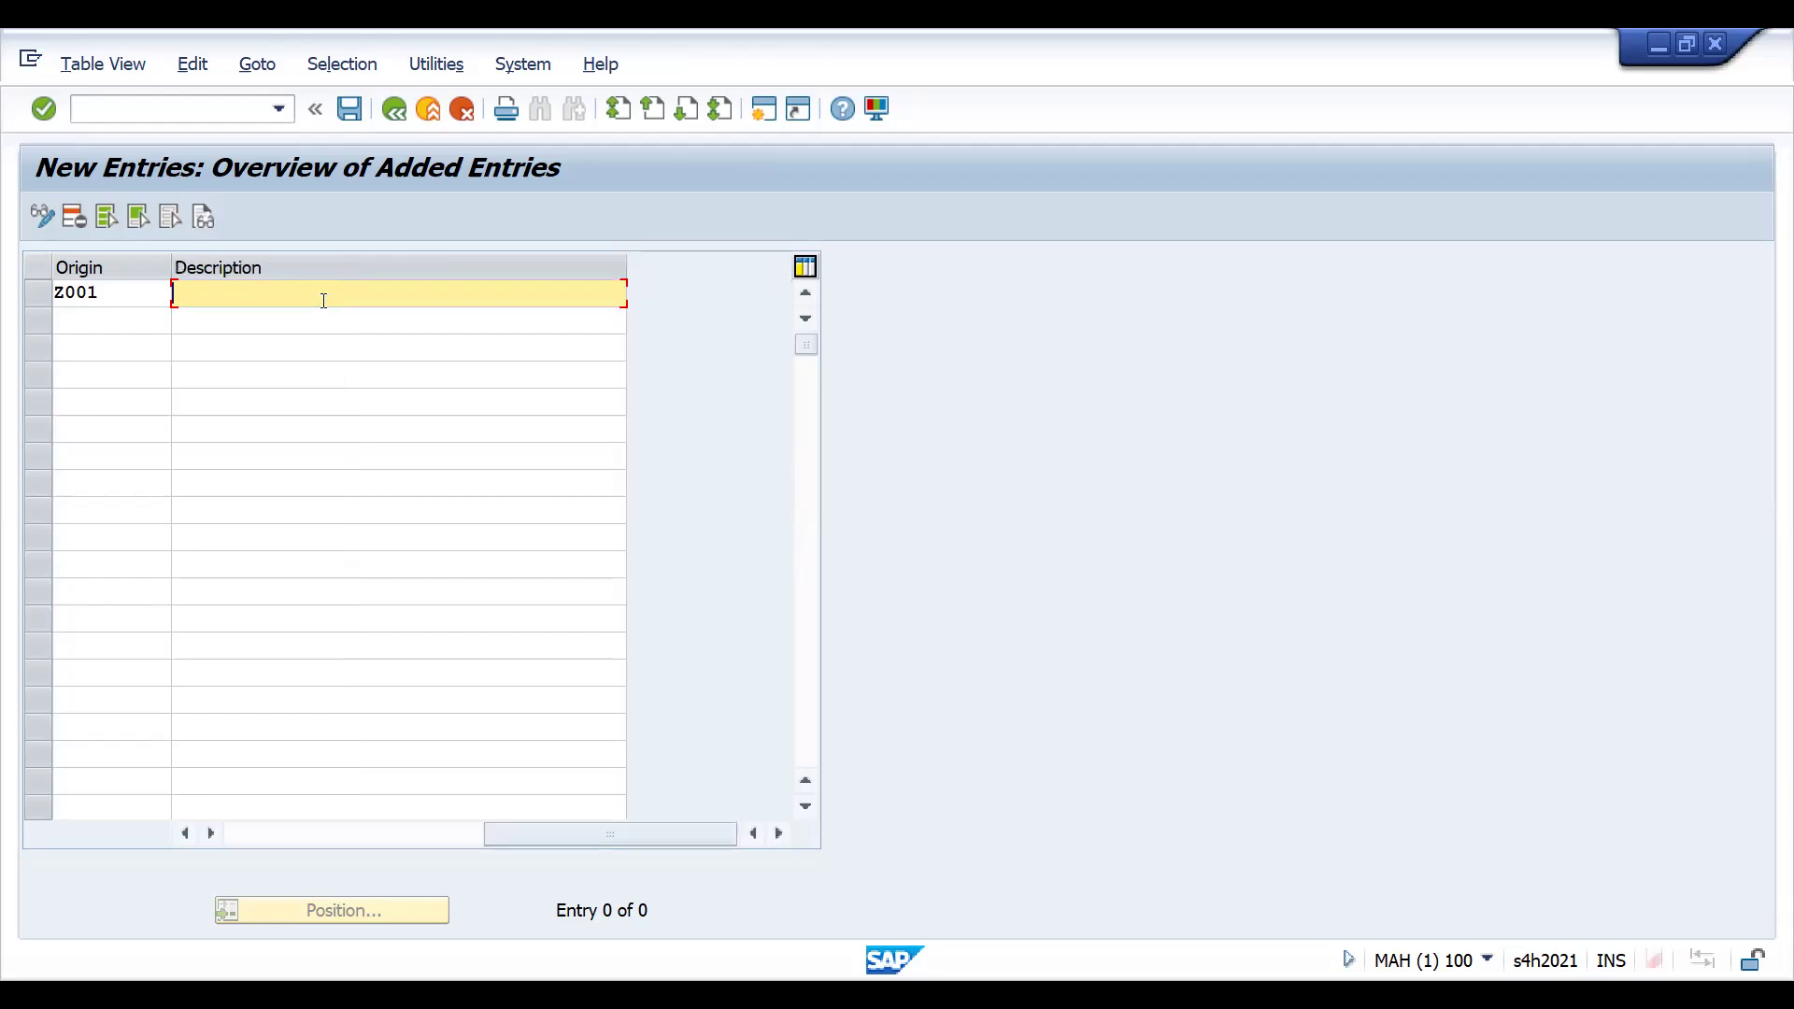
text(ECOM INTERFACE)
Start a second row Z002 with short name DATA FROM S3
click(278, 842)
click(87, 327)
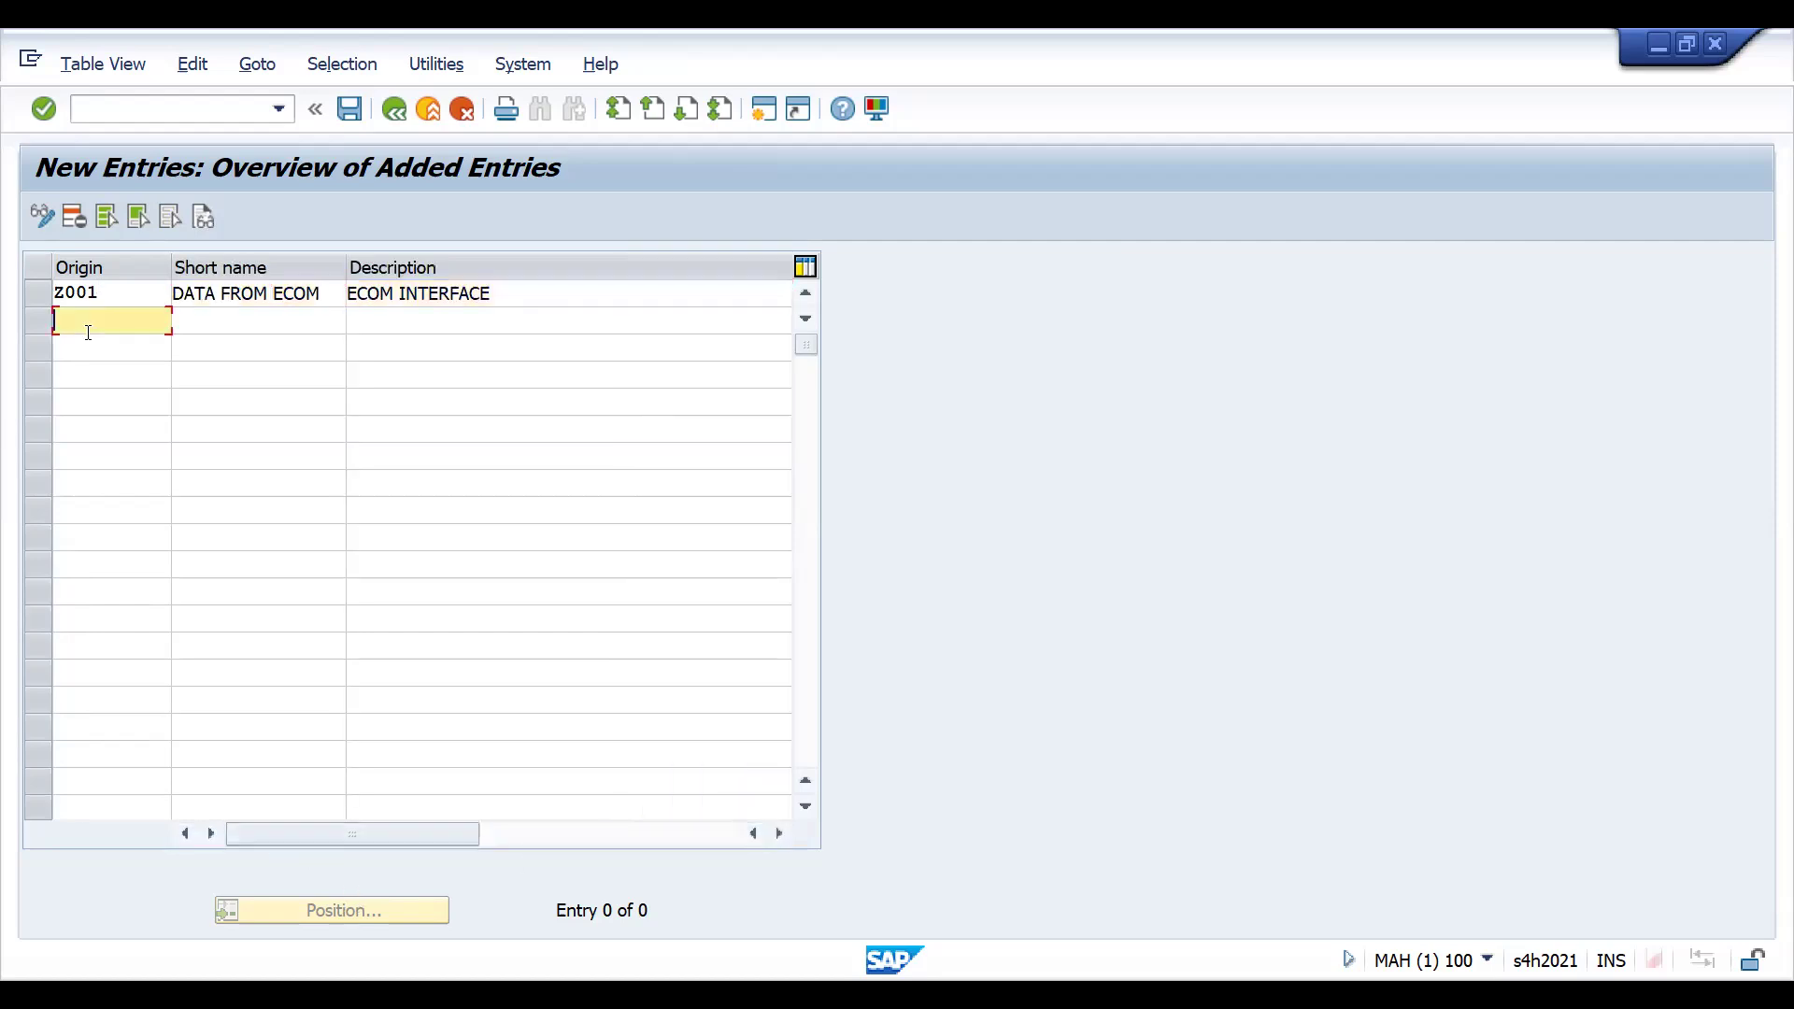
text(Z002)
key(Tab)
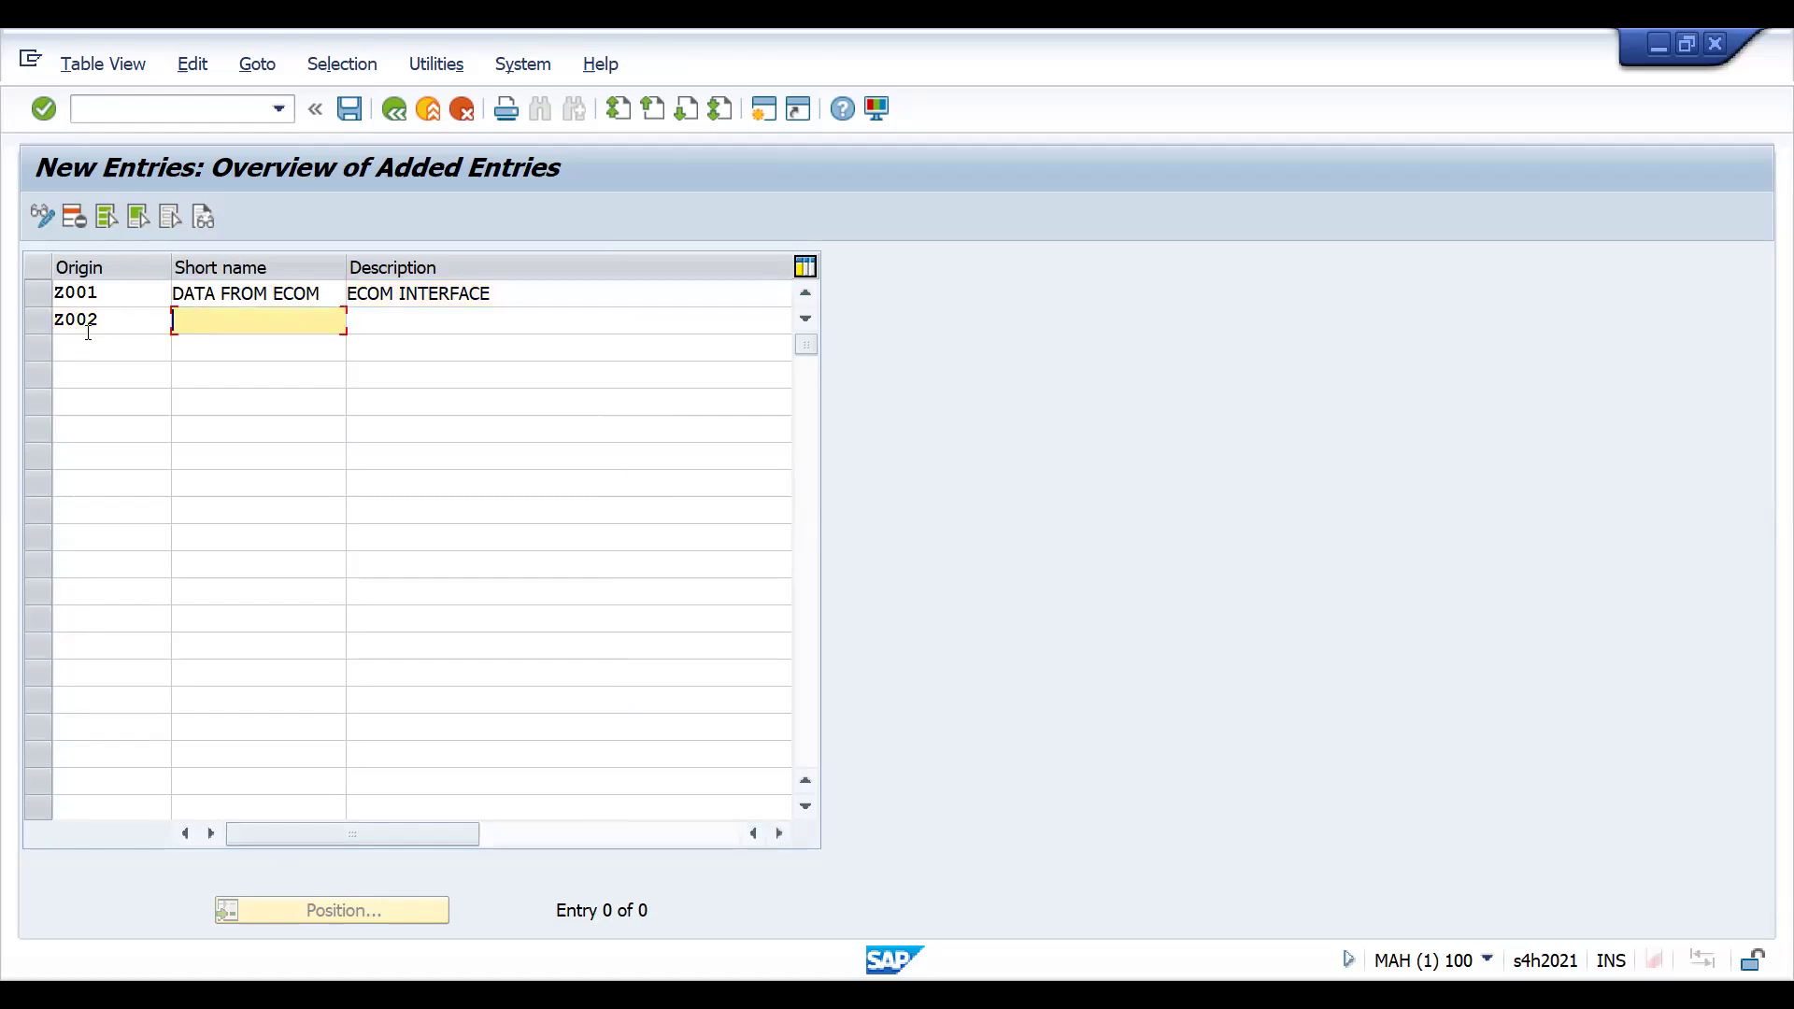
text(DATA FROM )
text(SA)
Give Z002 the description CUSTOMERS DIRECTLY FROM S4
key(Tab)
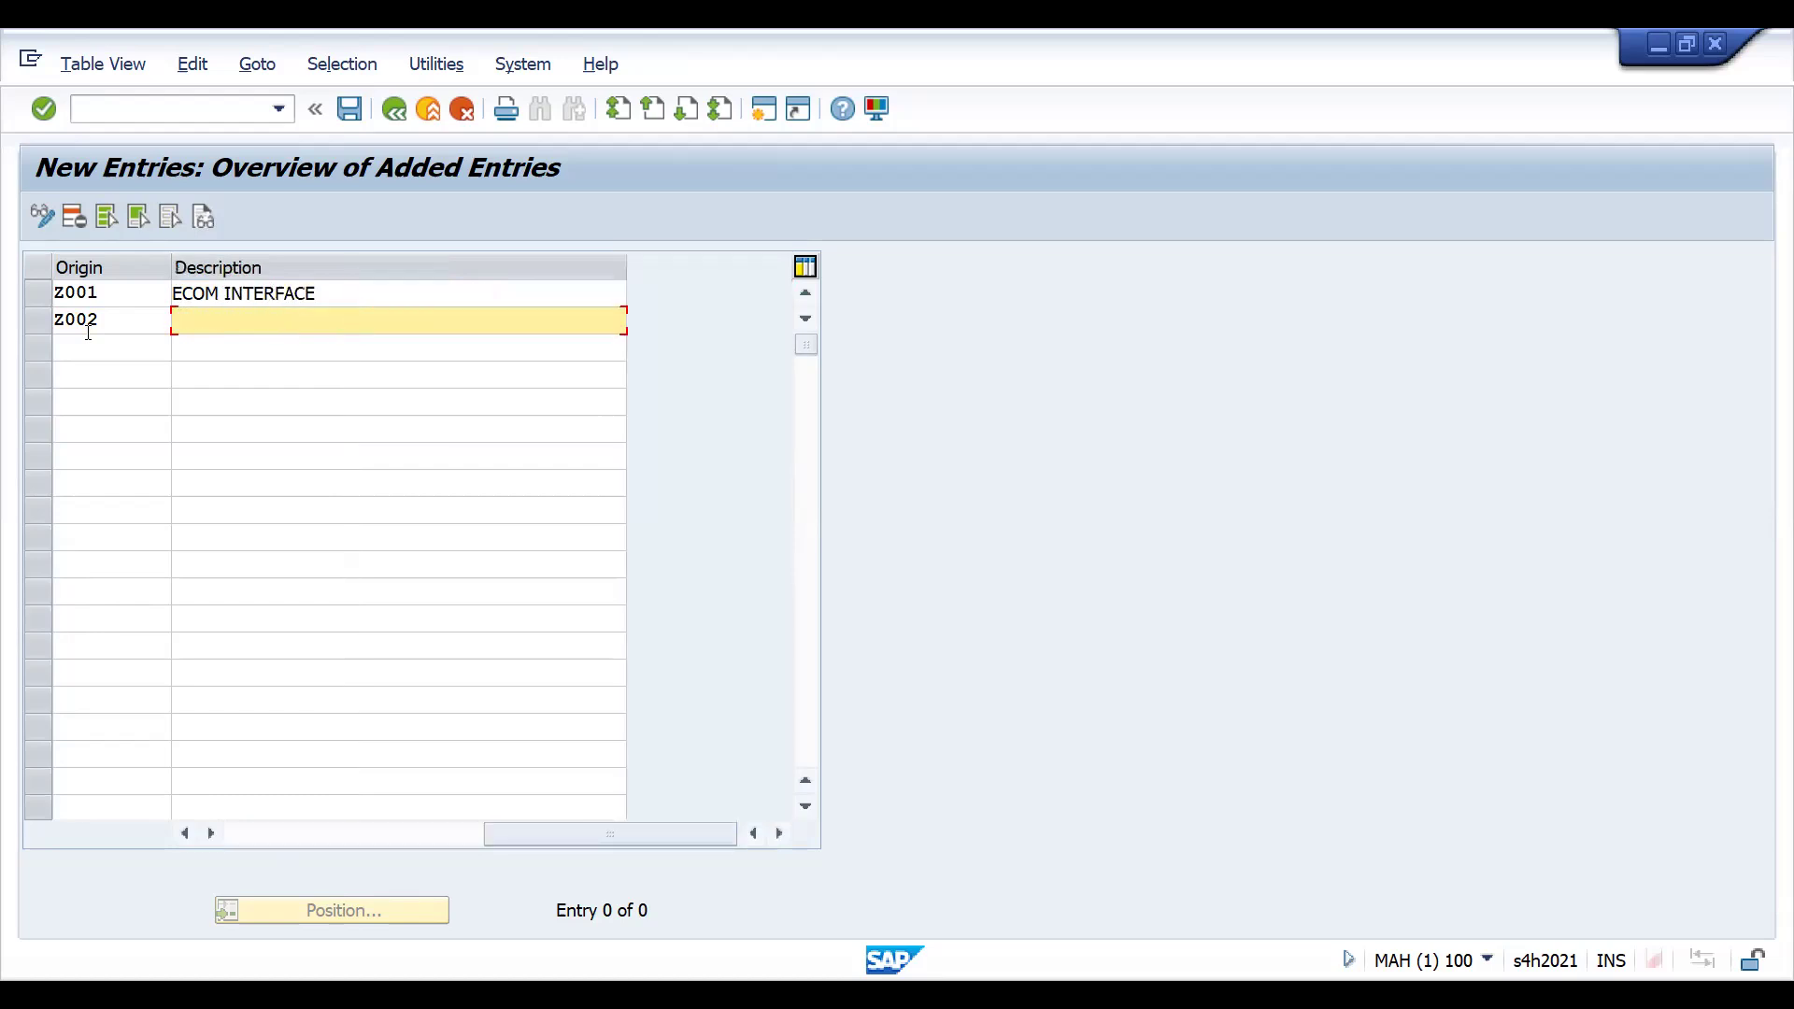
text(CUSTOMERS DIRECT)
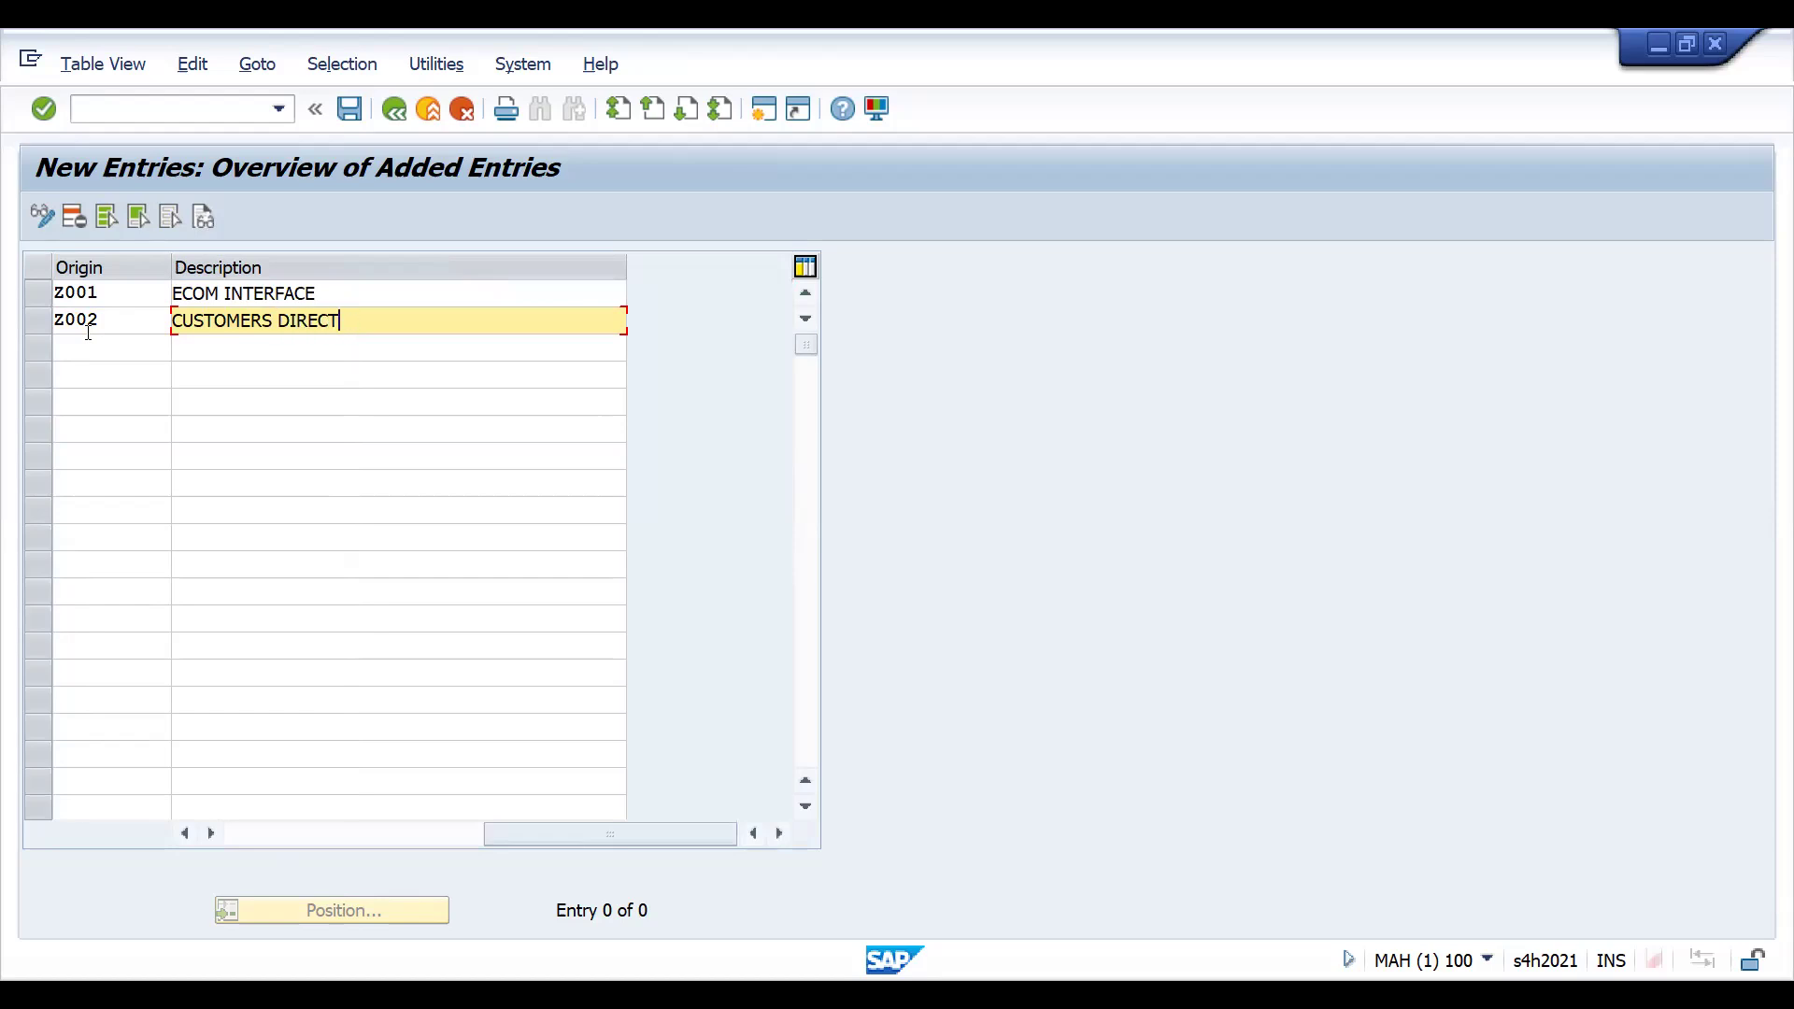
text(F)
key(BackSpace)
key(BackSpace)
text(LY FROM S4)
click(282, 829)
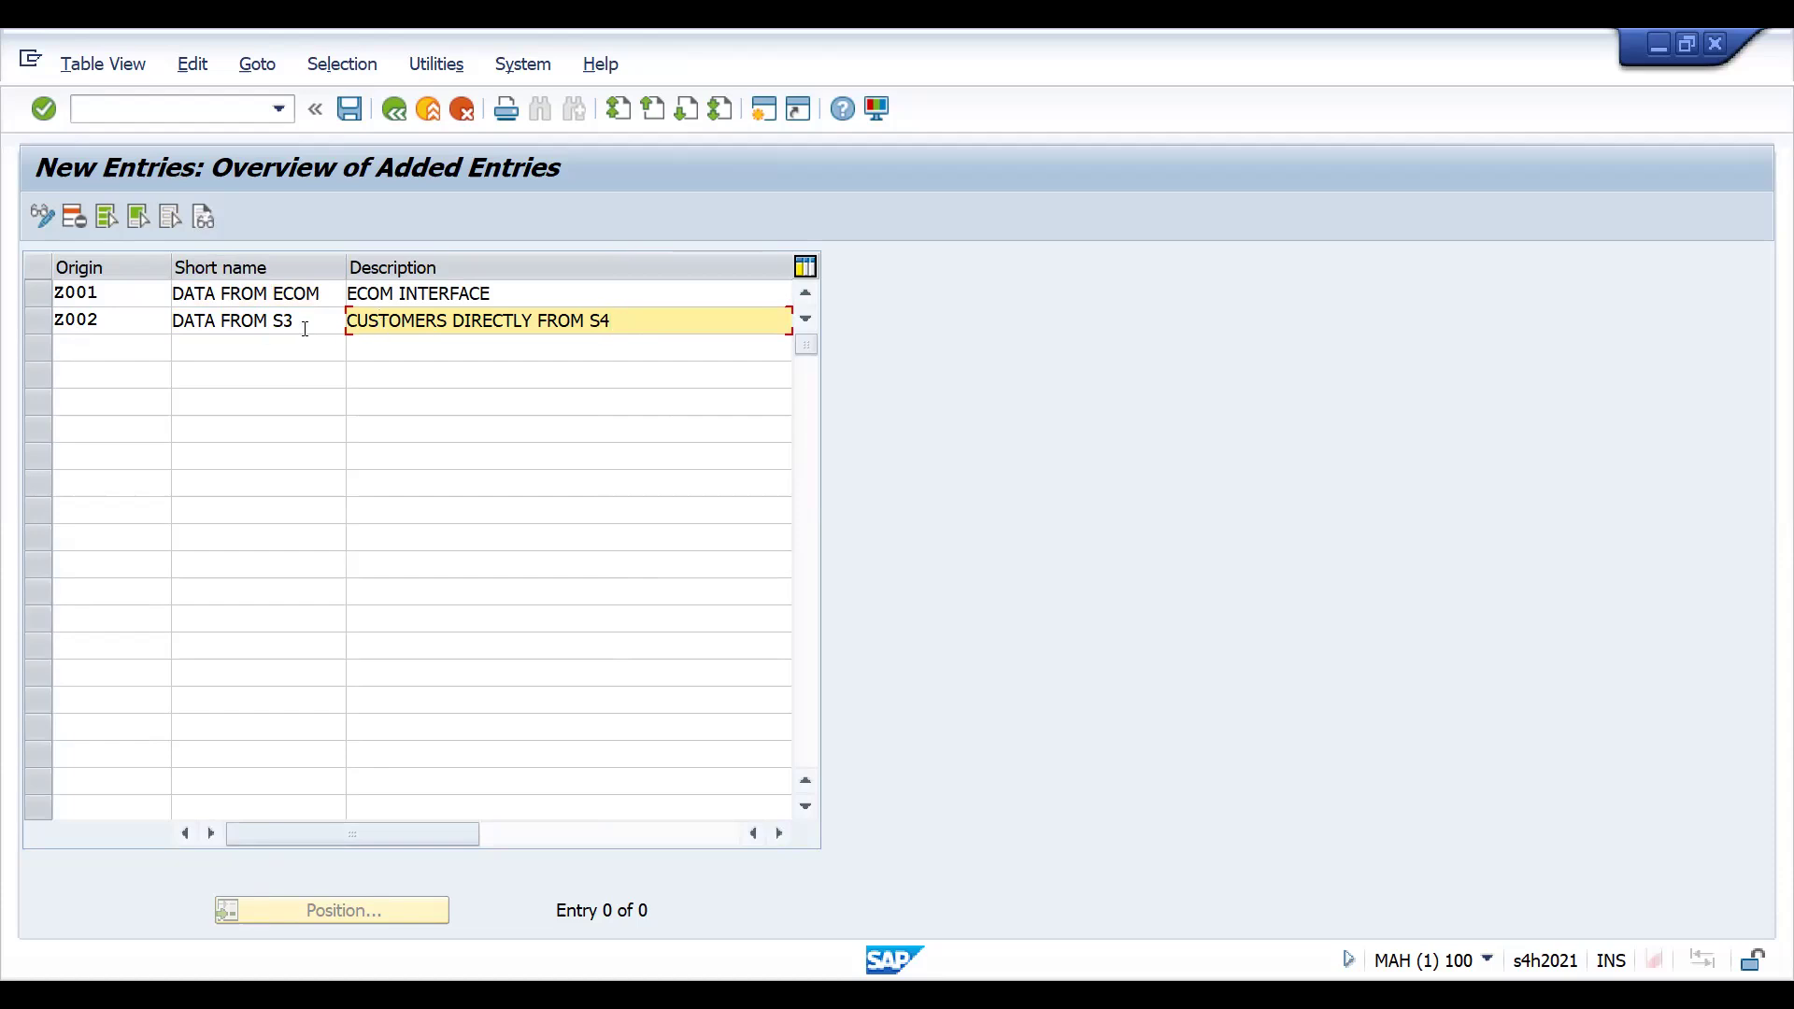
Add Z003 as DATA FROM ECC / CUSTOMERS FROM ECC SYSTEM and fix Z002's short name to DATA FROM S4
click(83, 352)
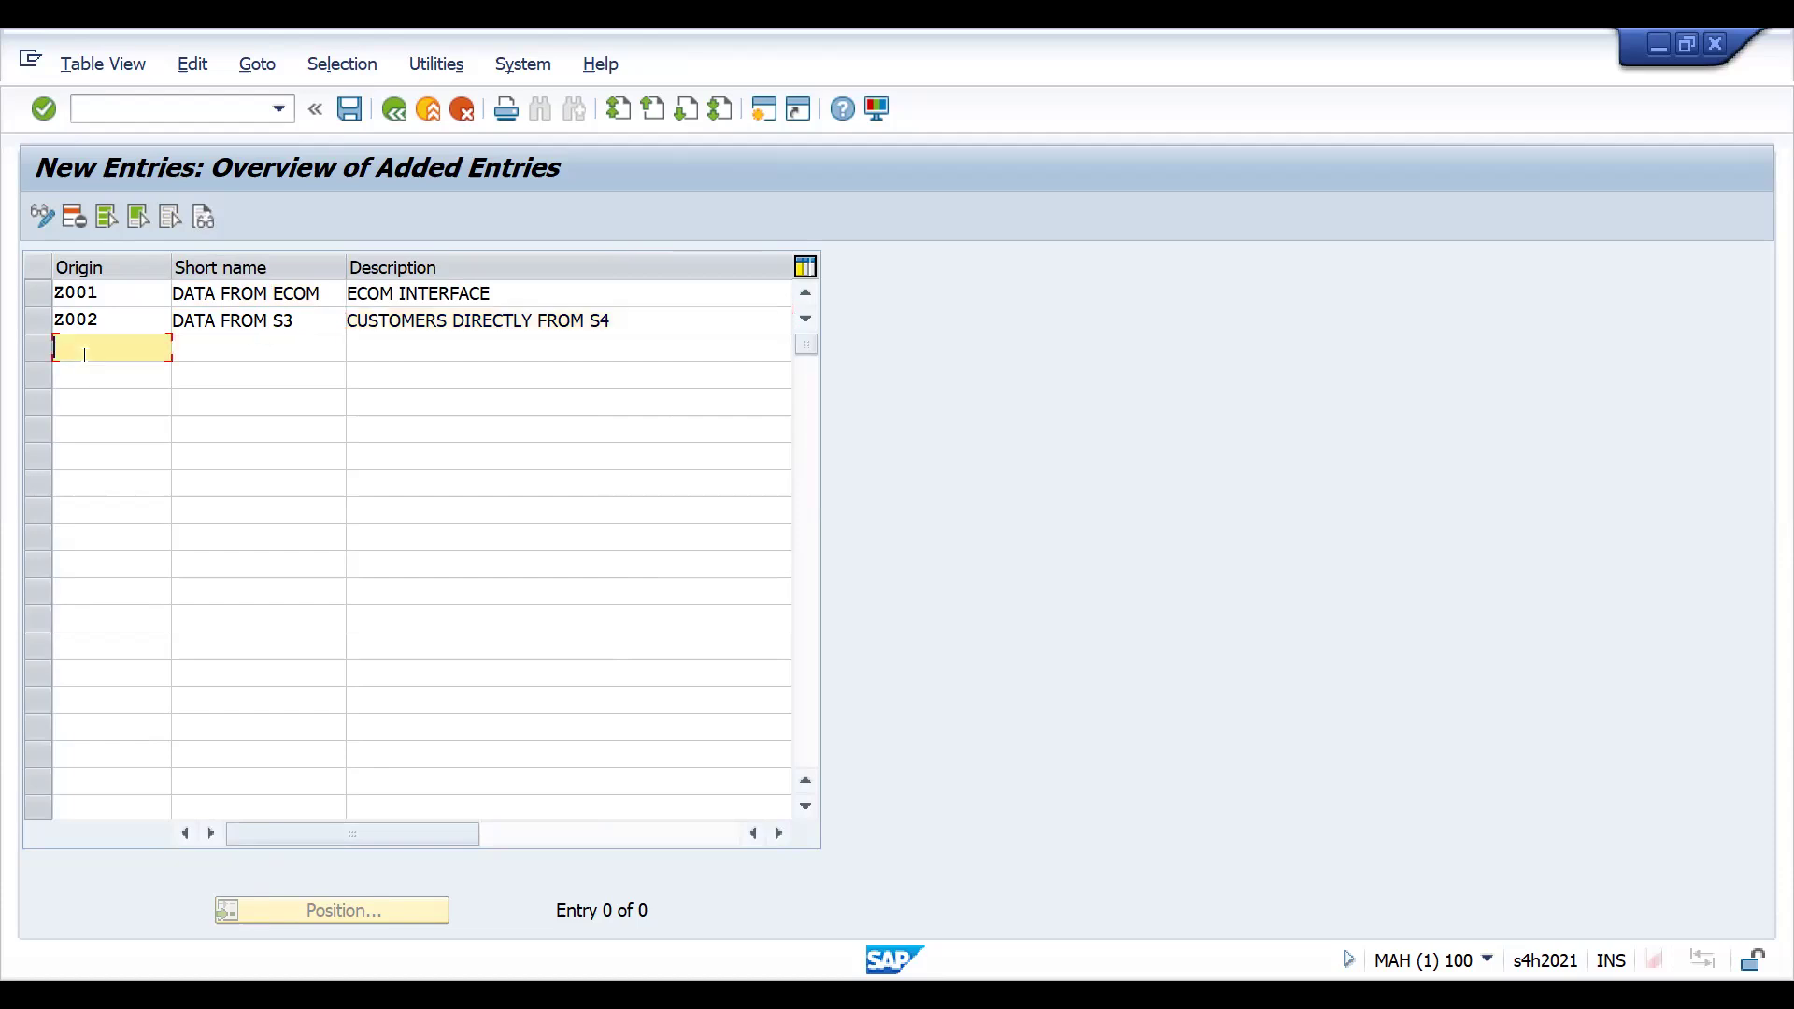
text(Z003)
key(Tab)
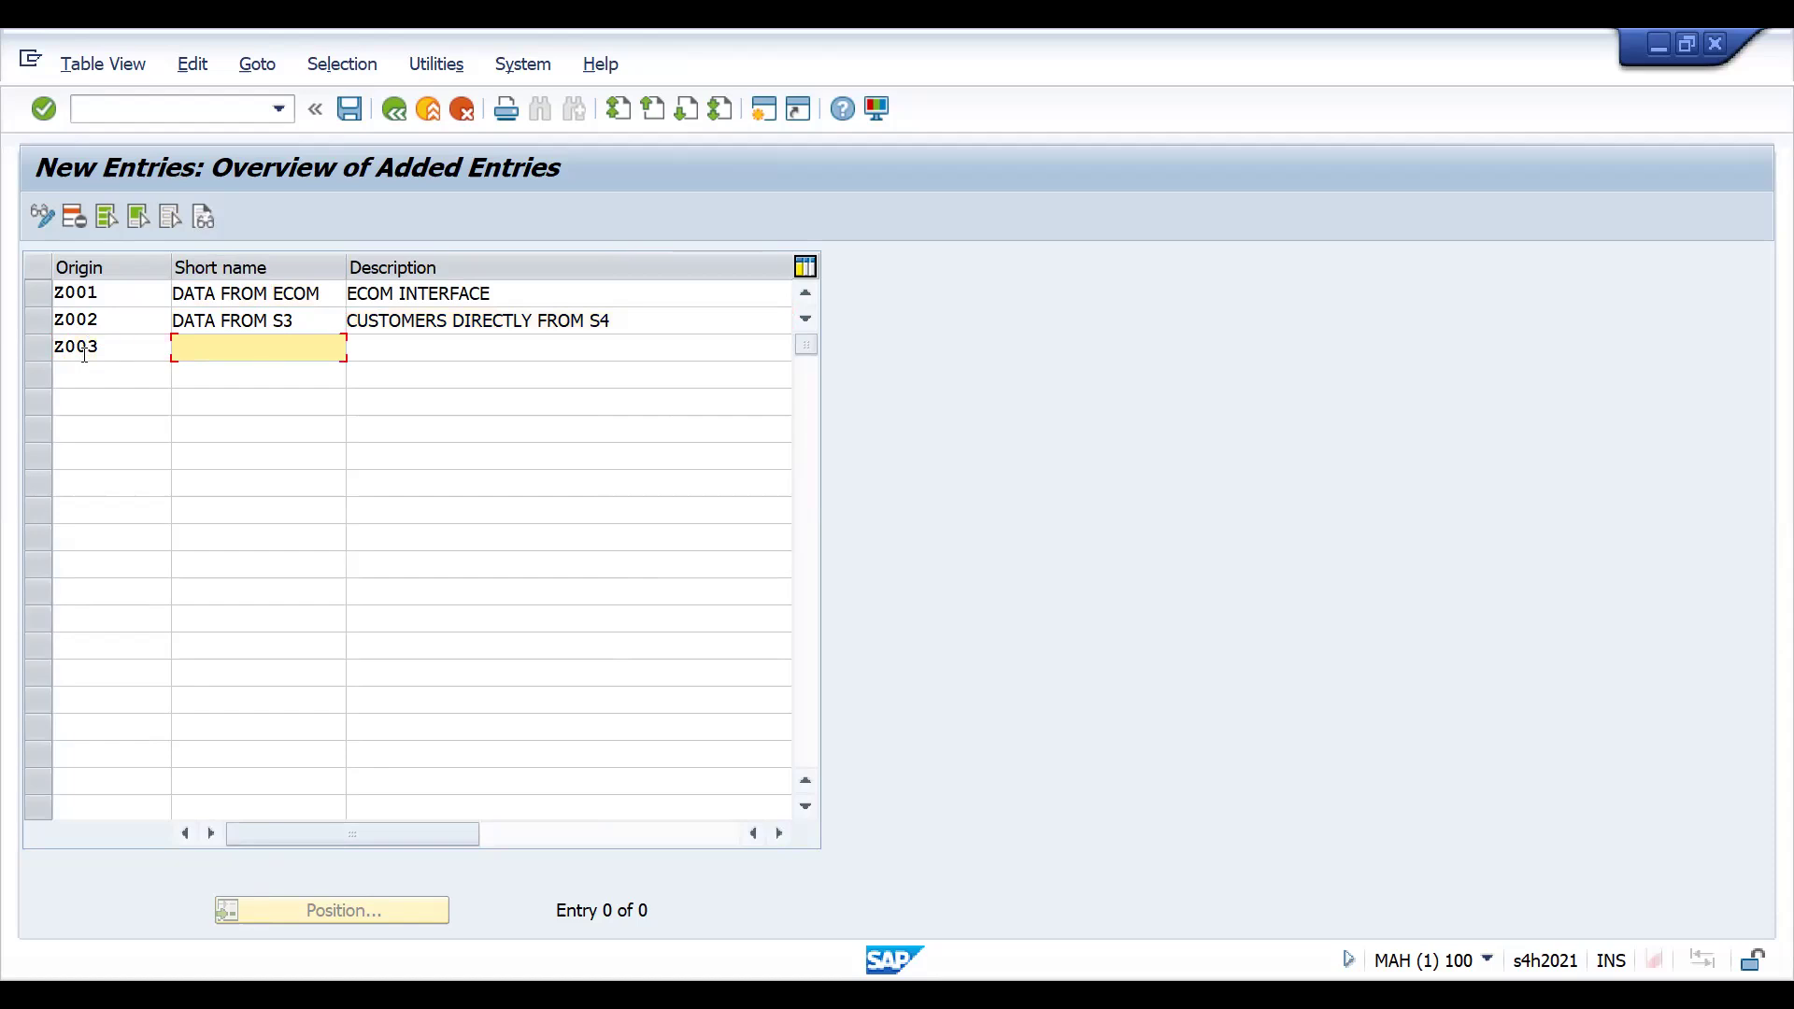
text(DATA FROM ECC)
click(315, 326)
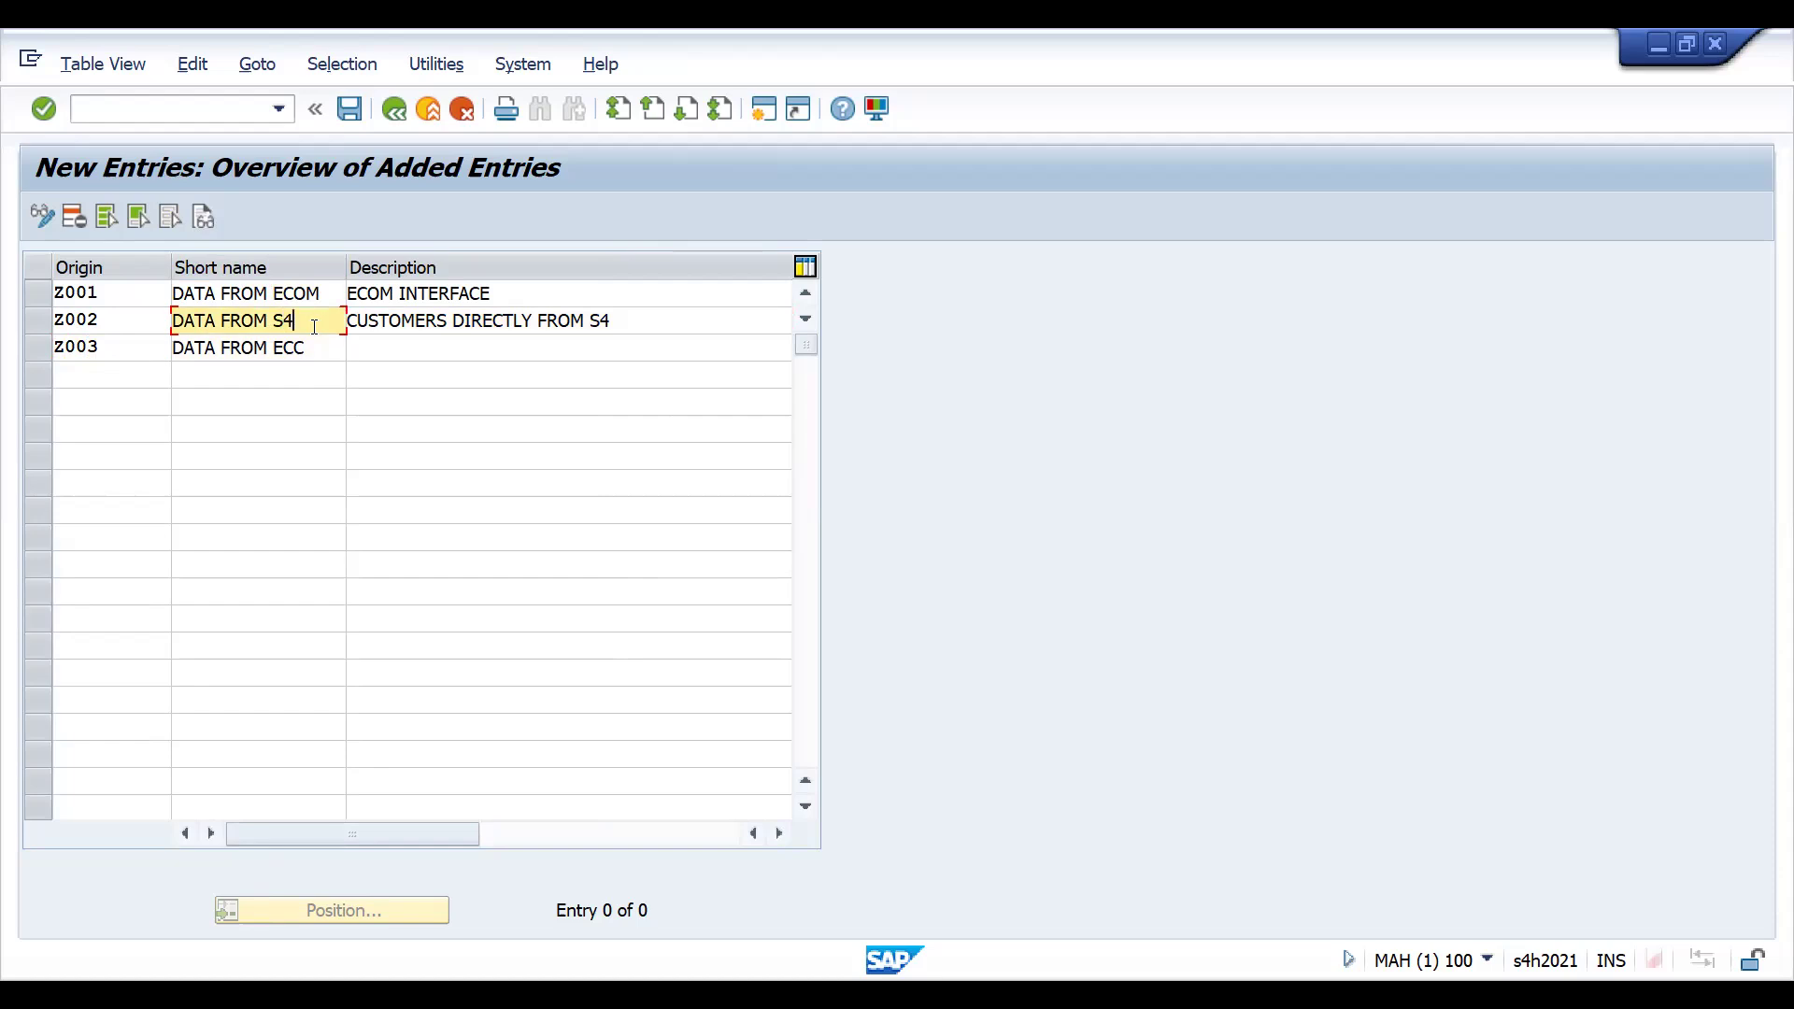
click(430, 348)
text(CUST)
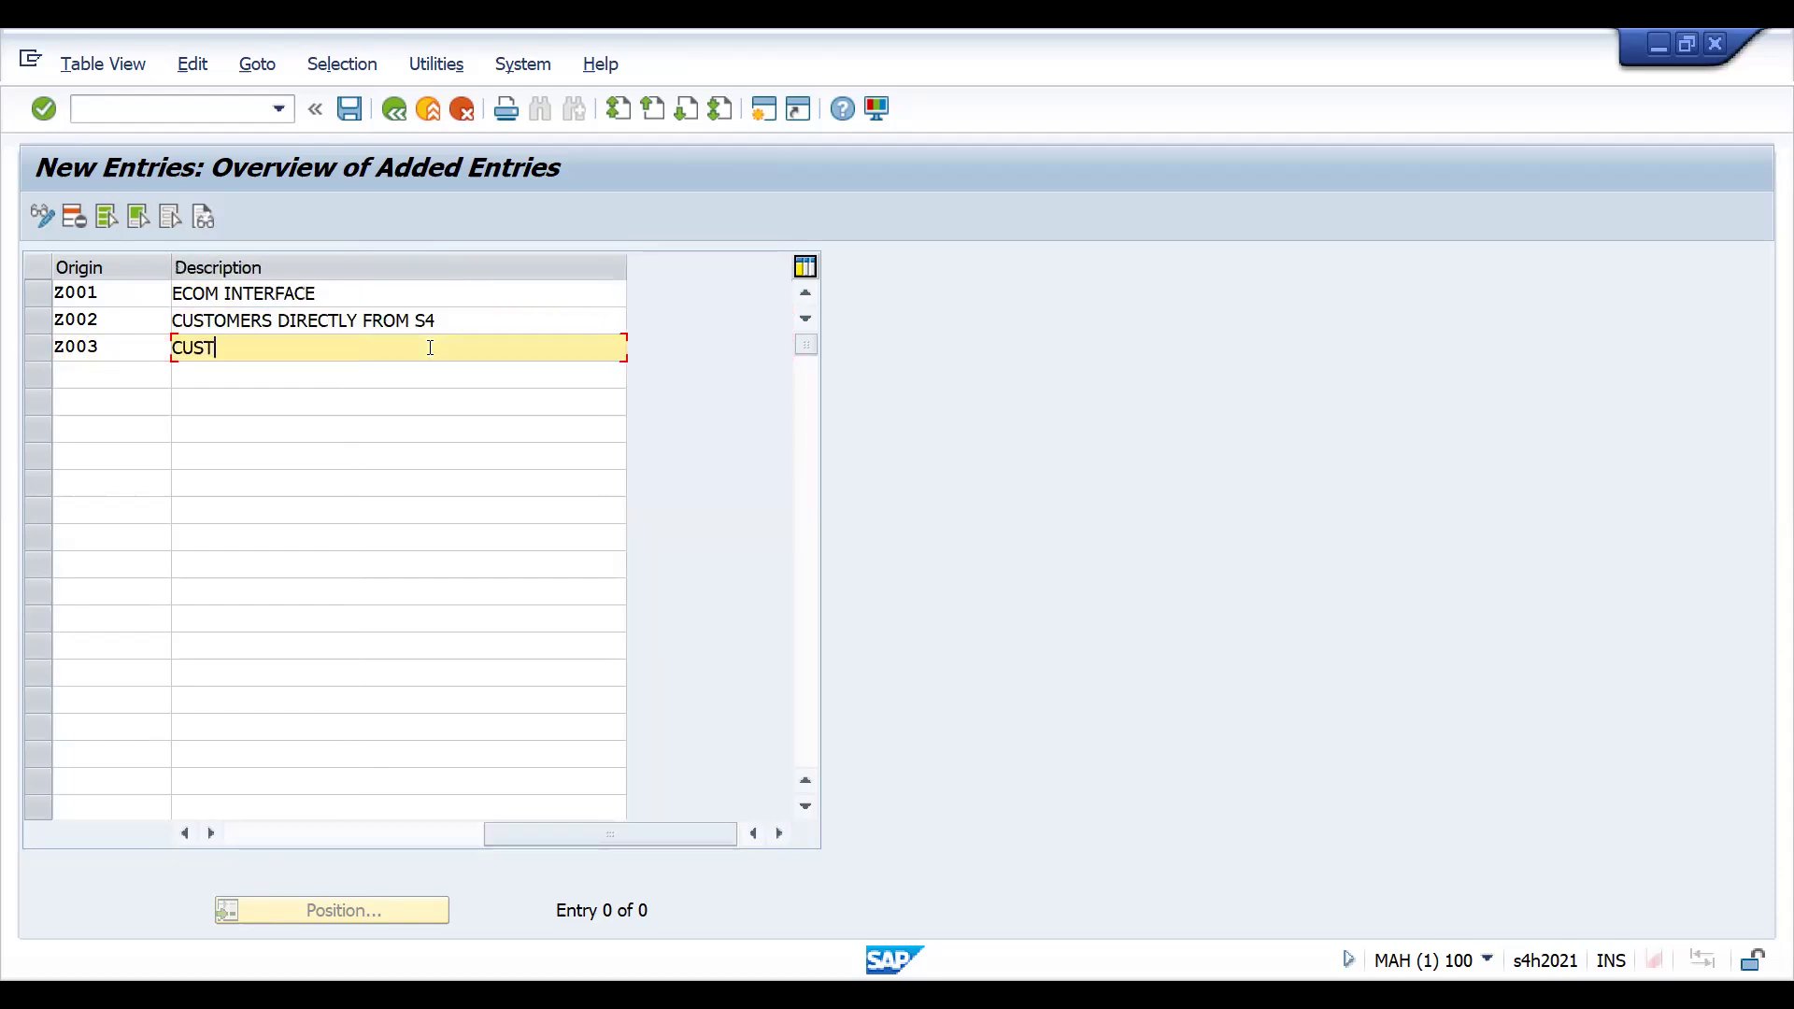
text(OMER)
key(BackSpace)
text(S FROM ECC SYSTEM)
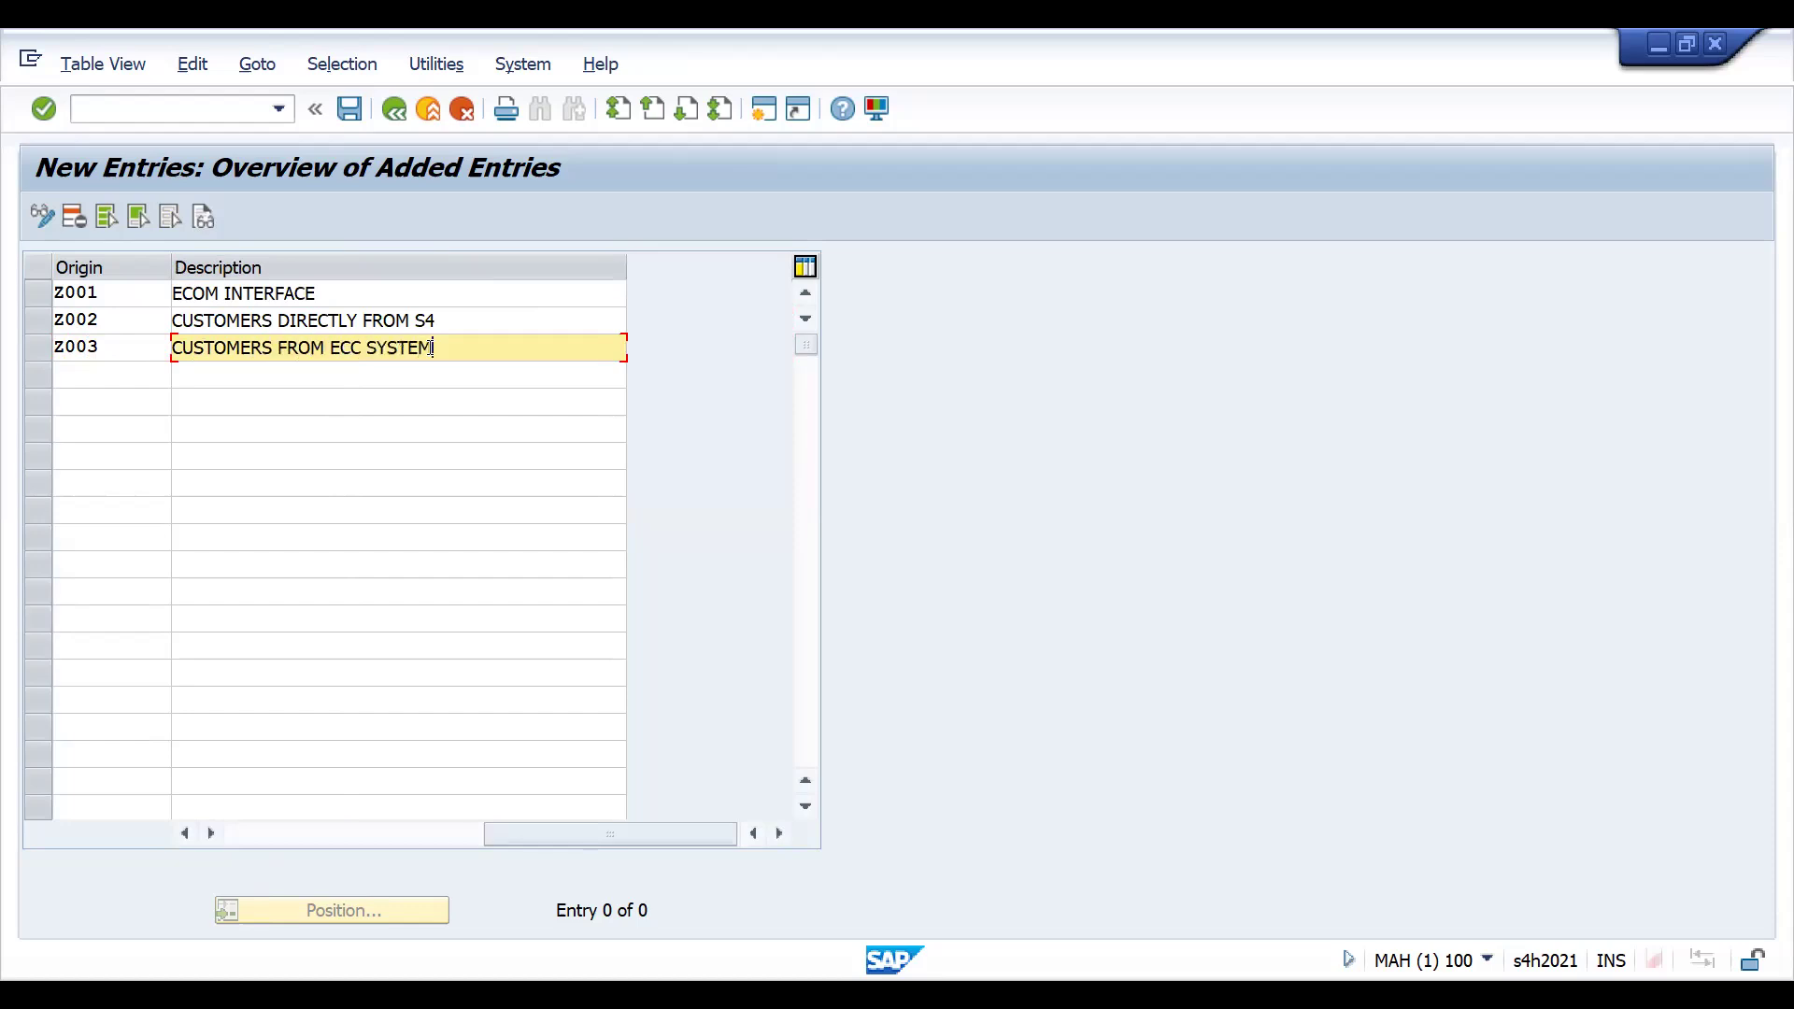
click(308, 832)
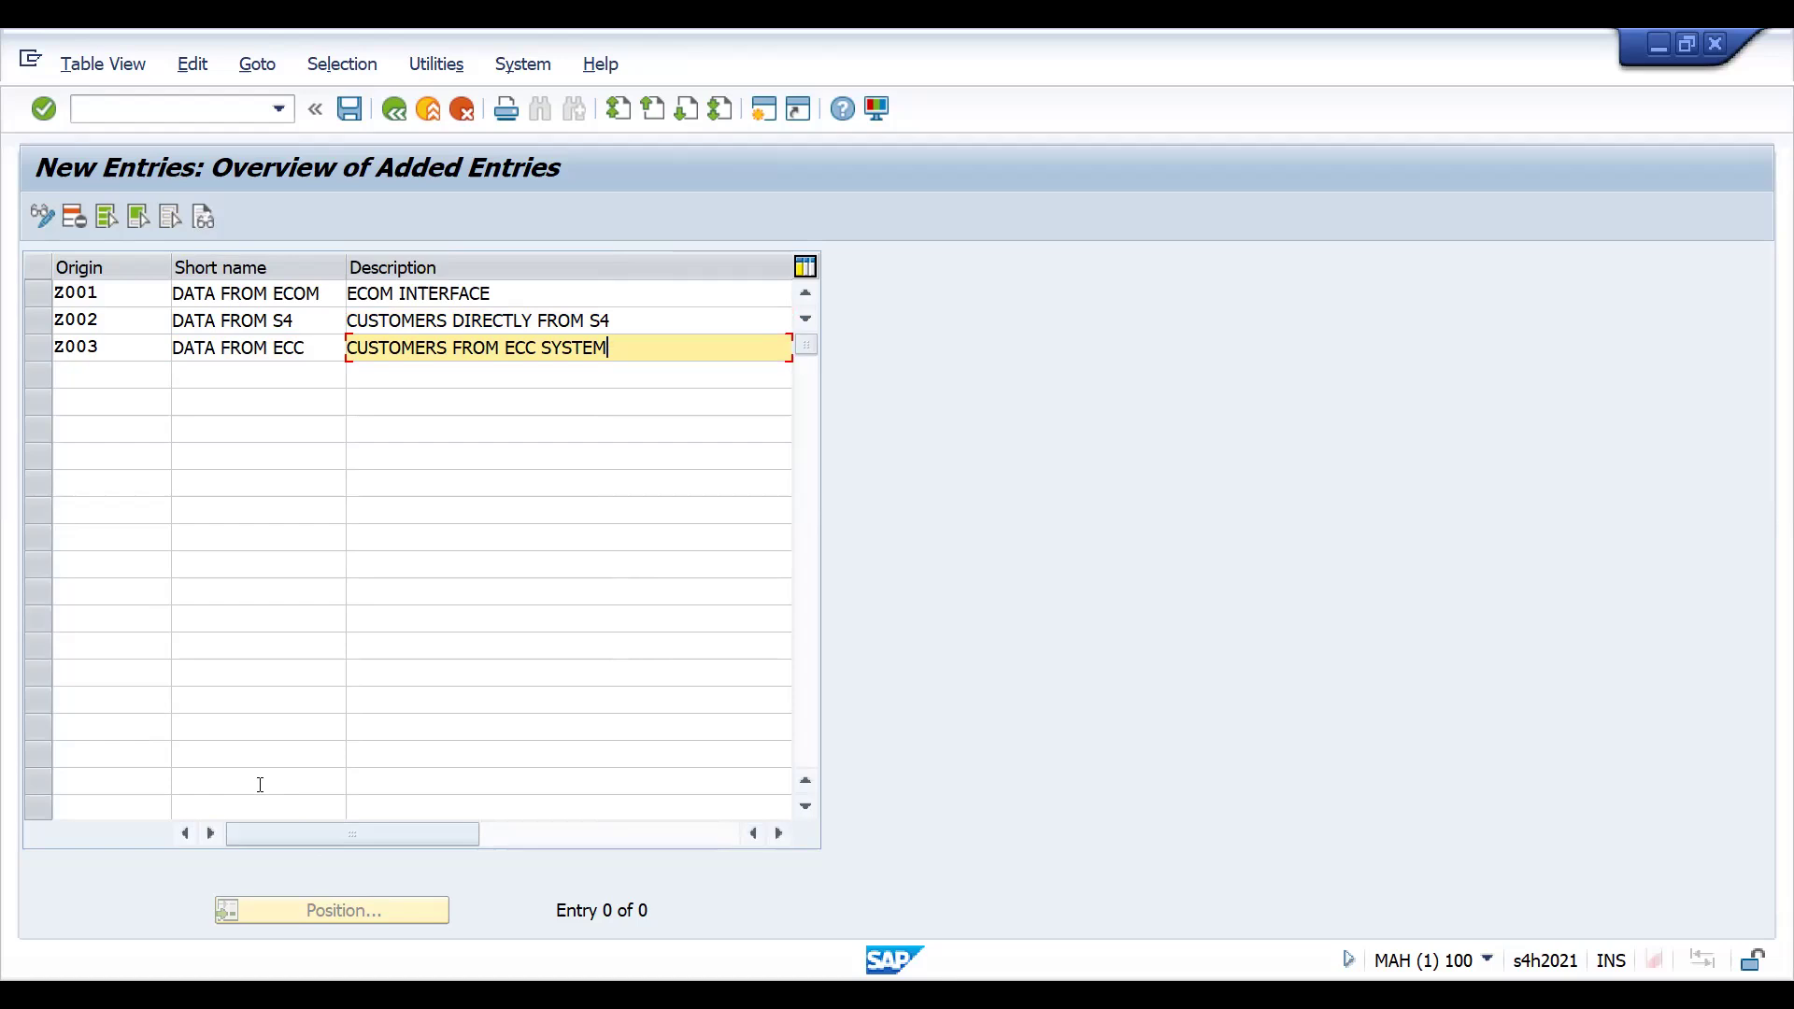
Add Z004 with short name DATA FROM EXT I and description DATA FROM EXTERNAL INTERFACE OTHER
click(112, 375)
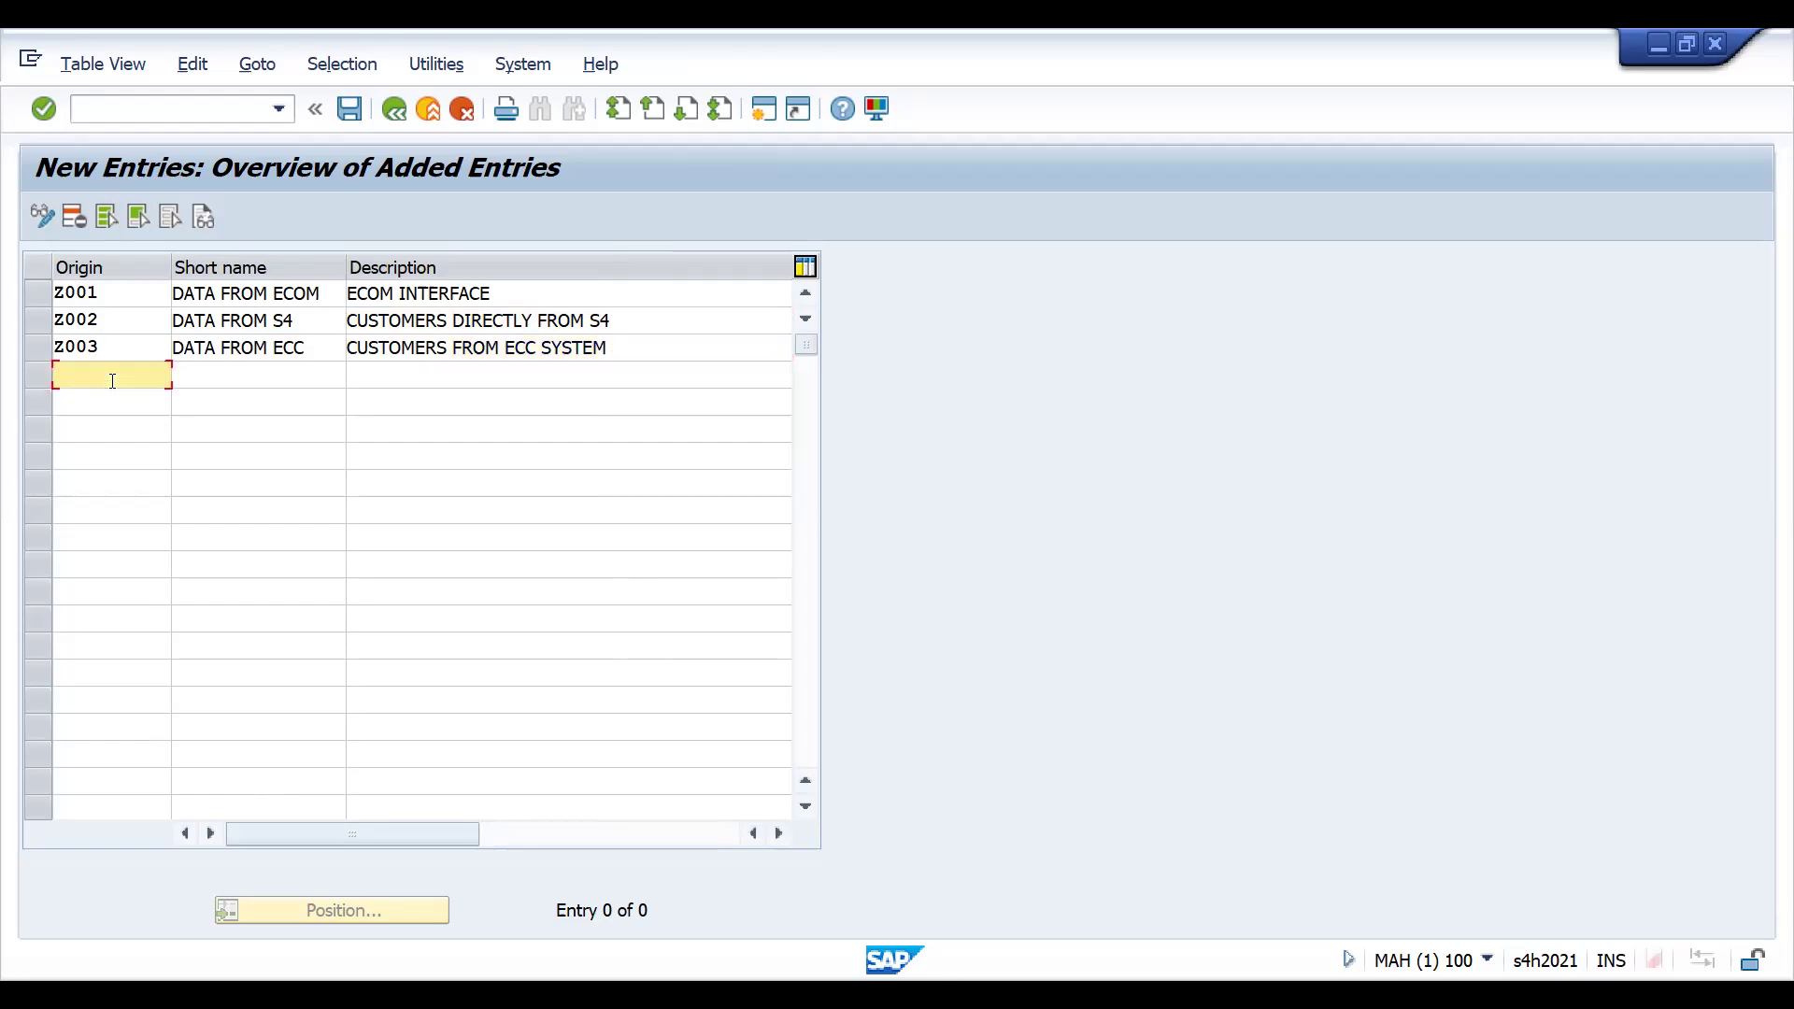
text(Z004)
key(Tab)
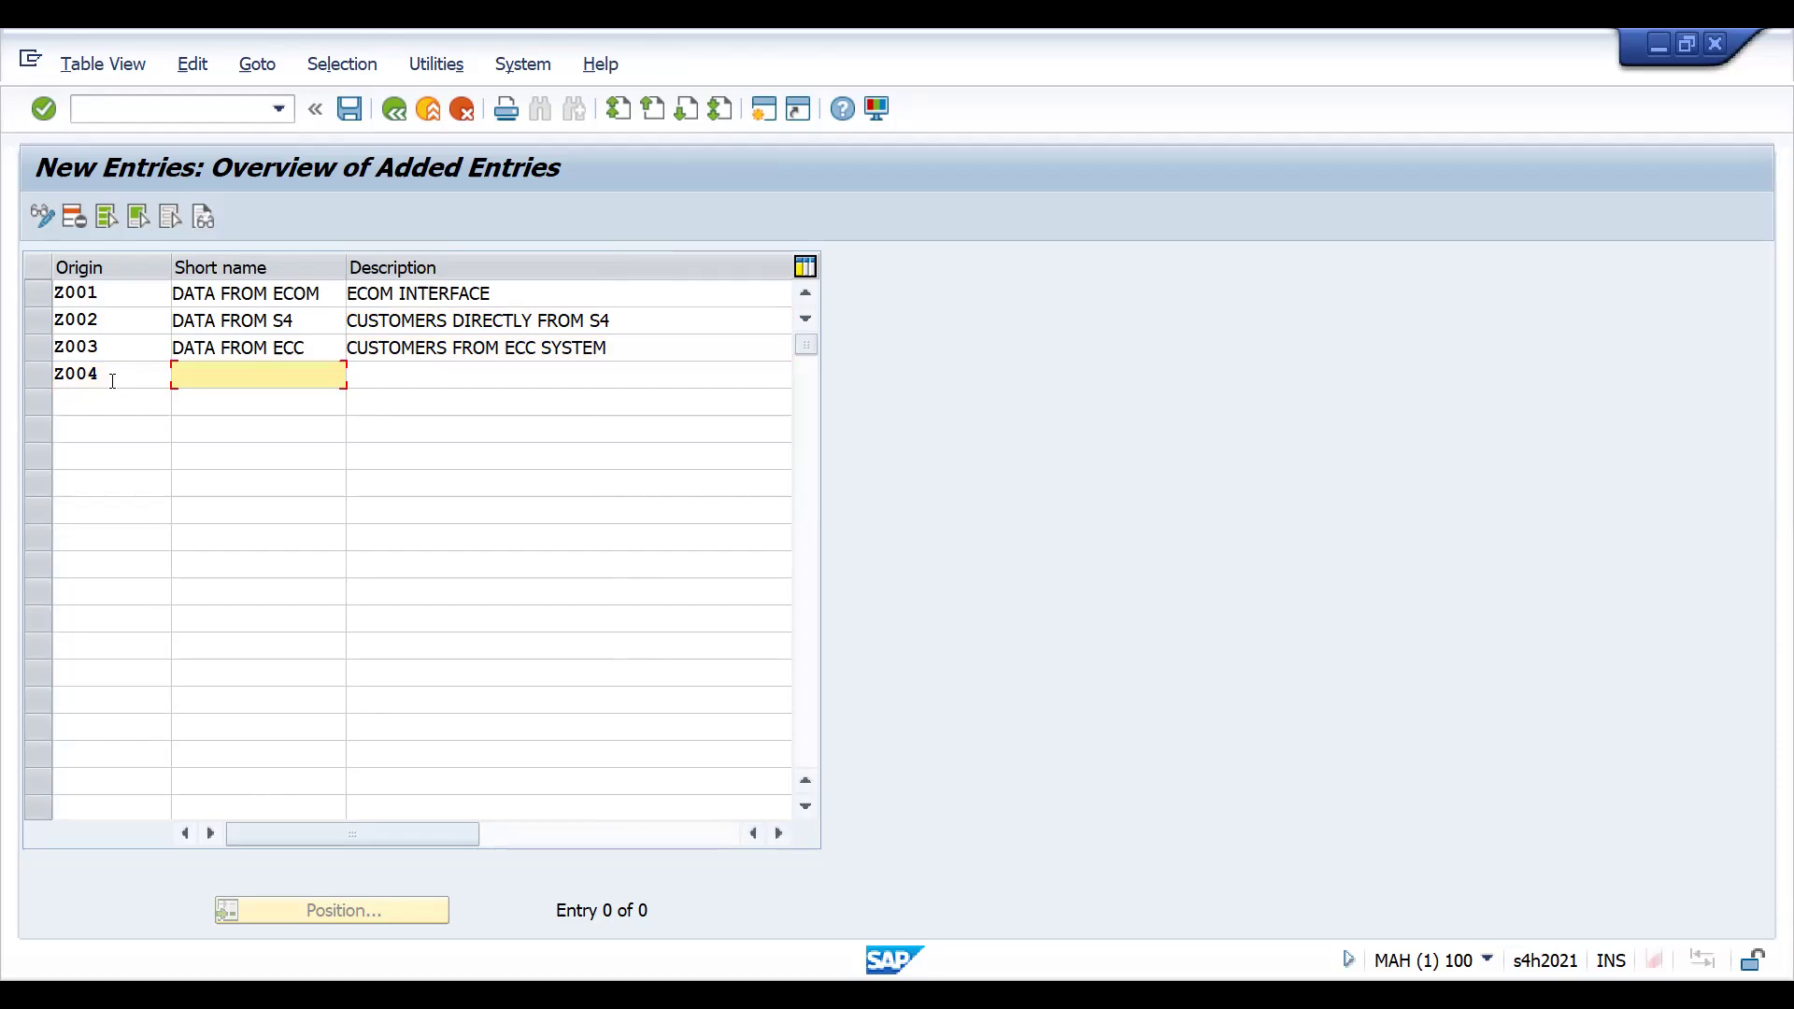
text(DATA FROM EXT I)
key(BackSpace)
key(BackSpace)
text(I)
key(Tab)
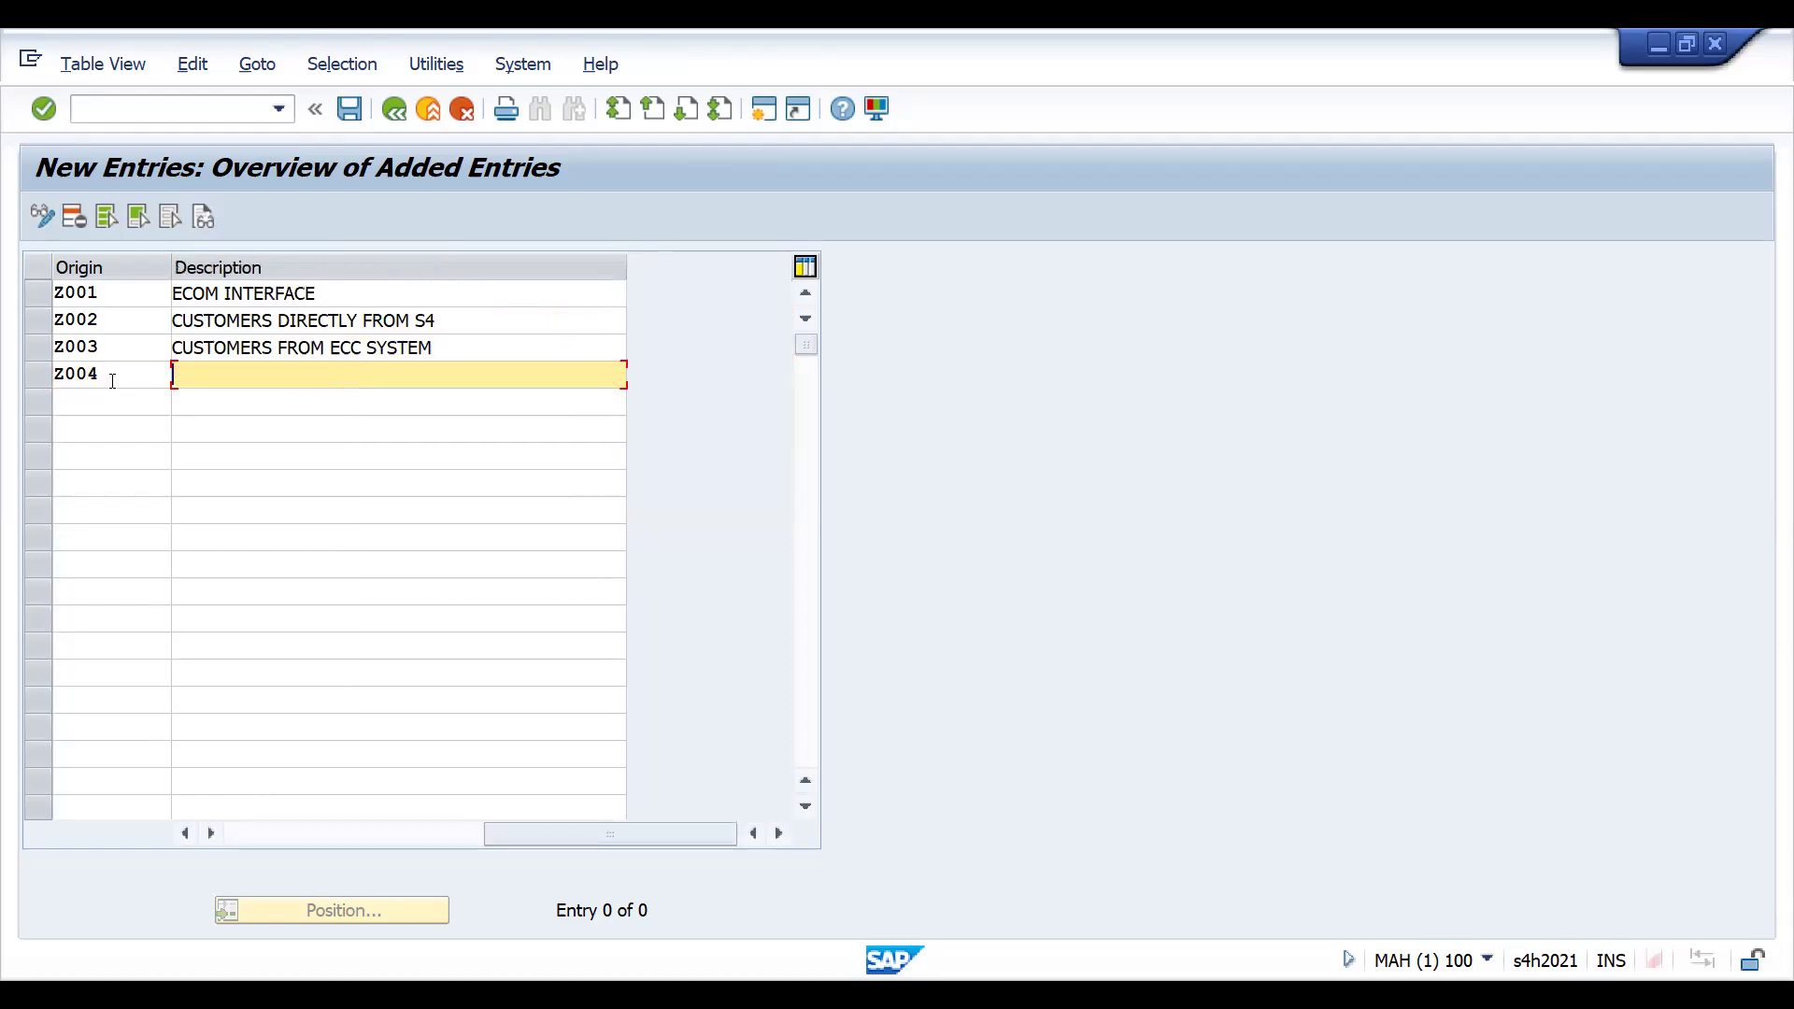
text(DATA FROM EXTERNAL I)
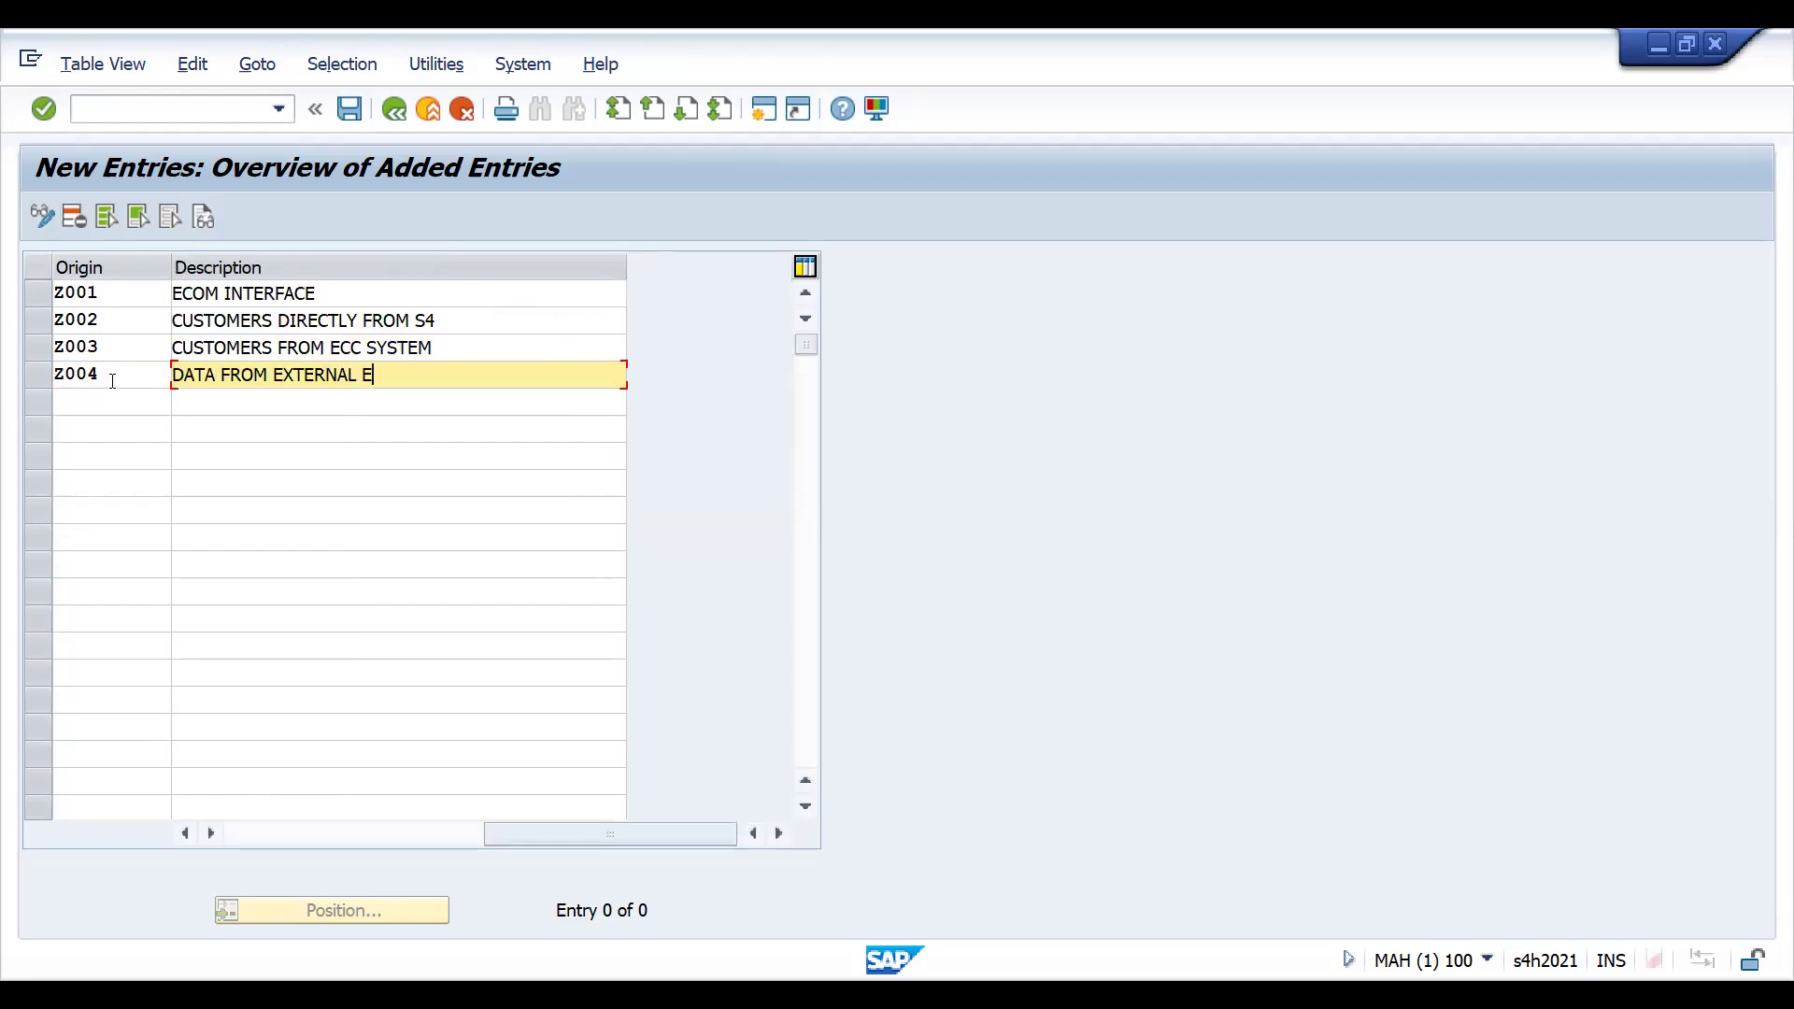
key(BackSpace)
text(INTERFACE)
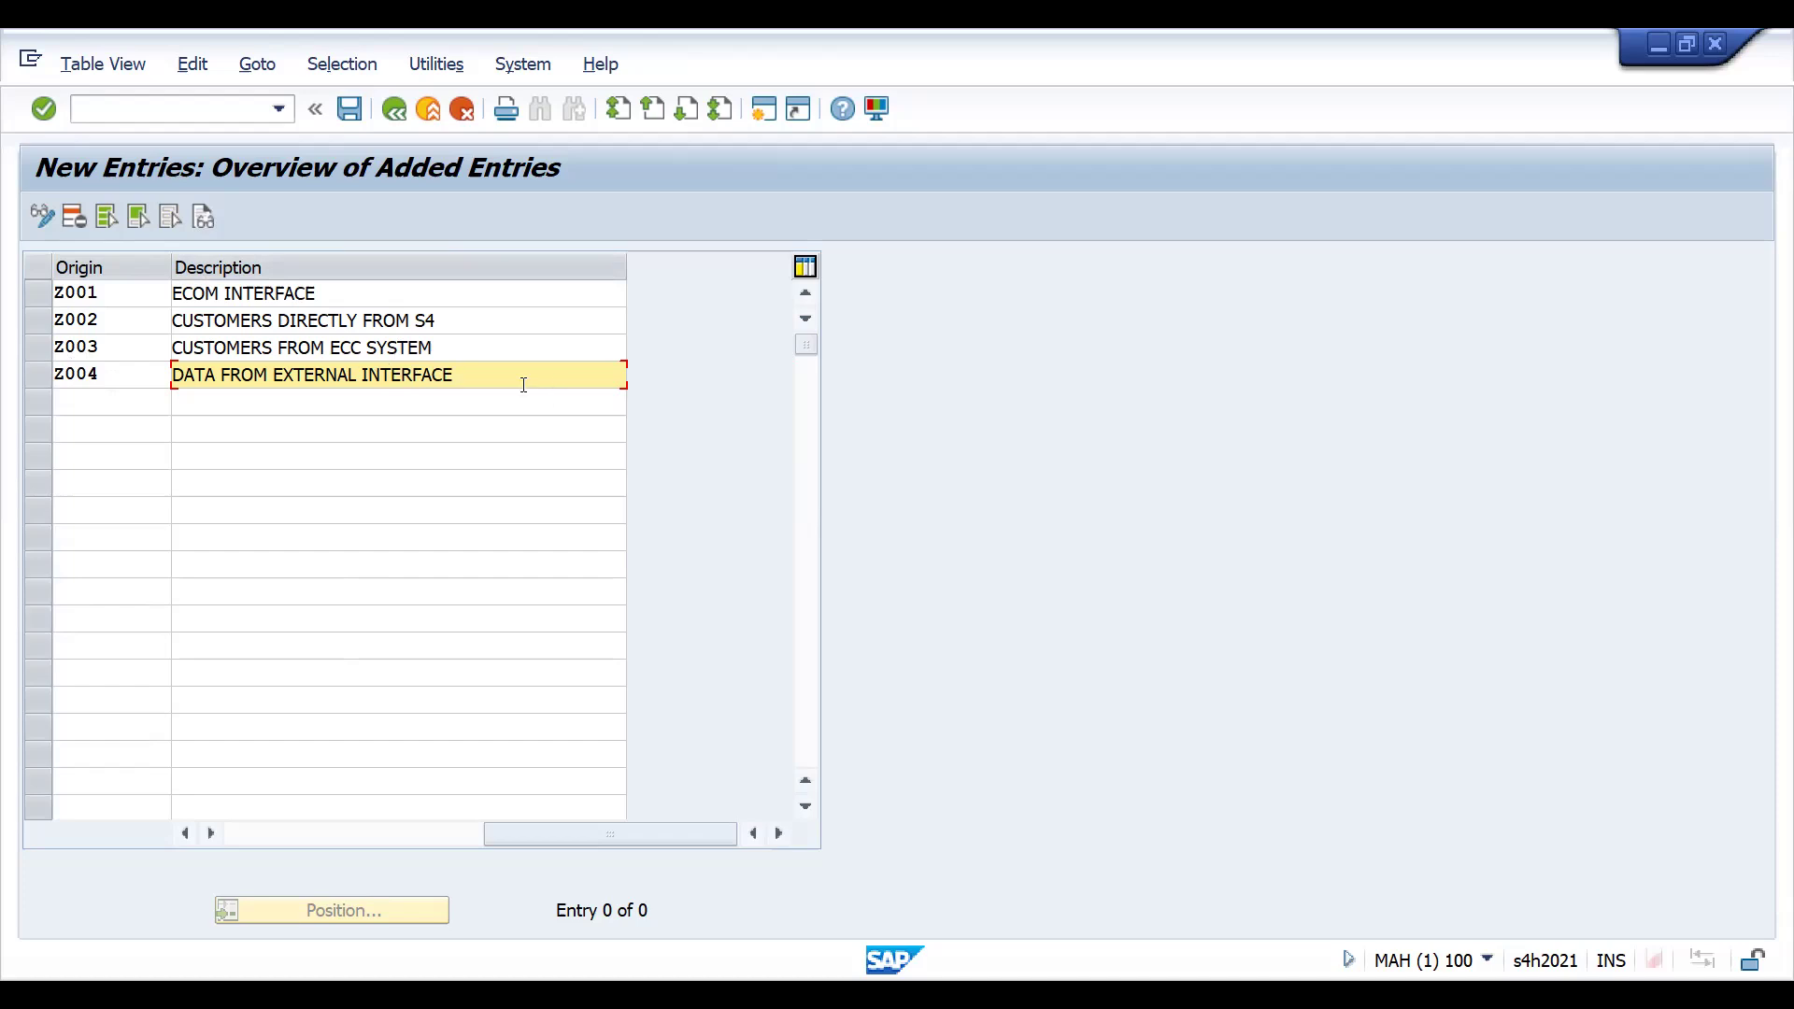
text(OTHER)
Save the four origin types under the customizing request and launch /NBP
key(ctrl+s)
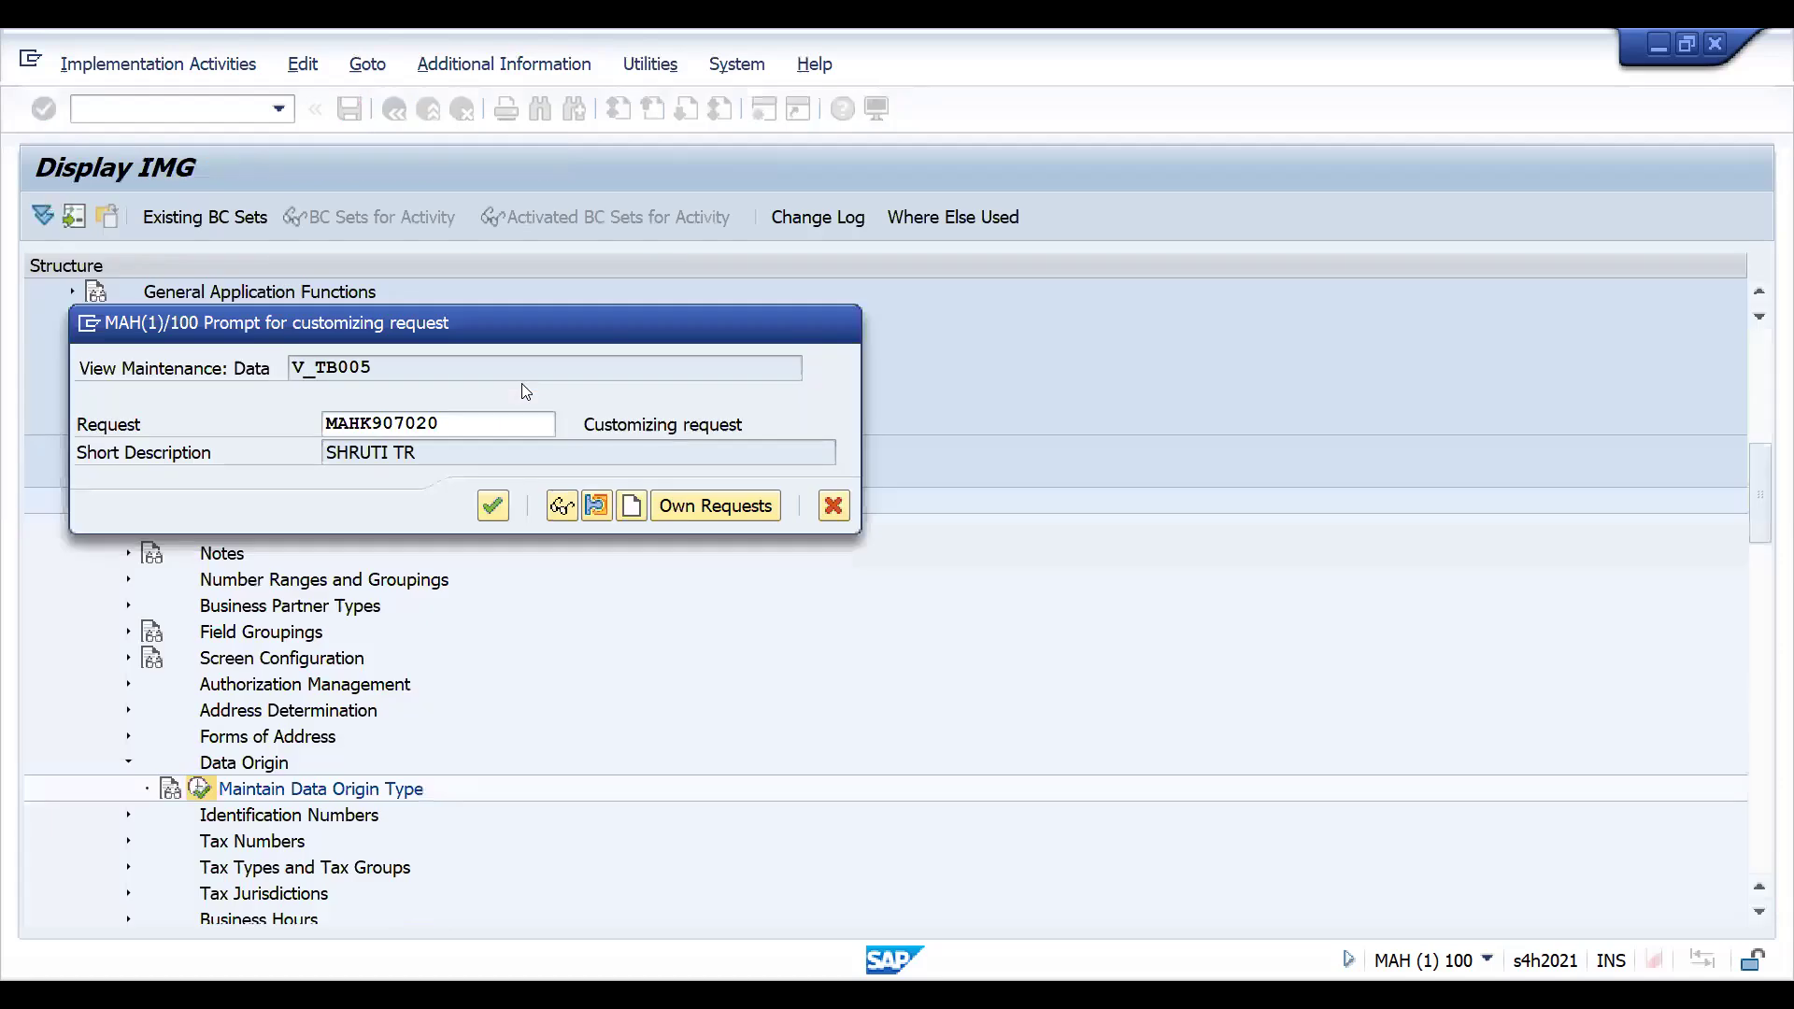
key(Return)
click(128, 119)
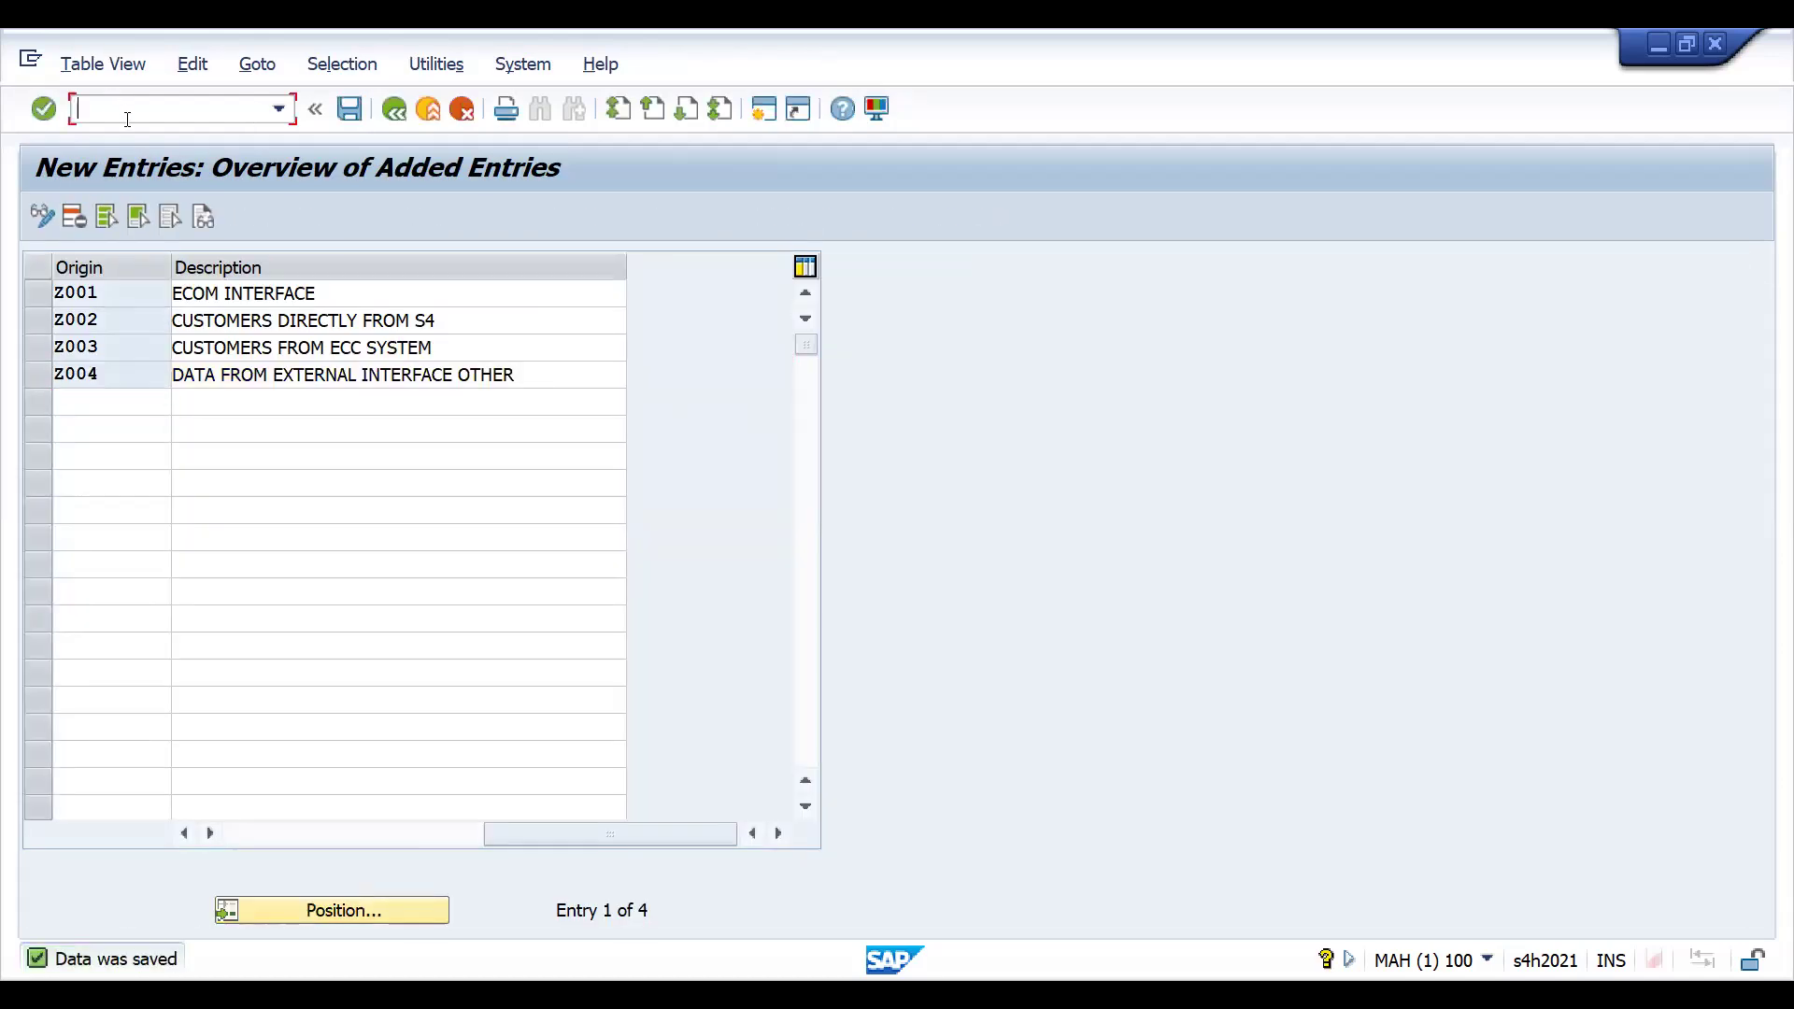
text(/NBP)
key(Return)
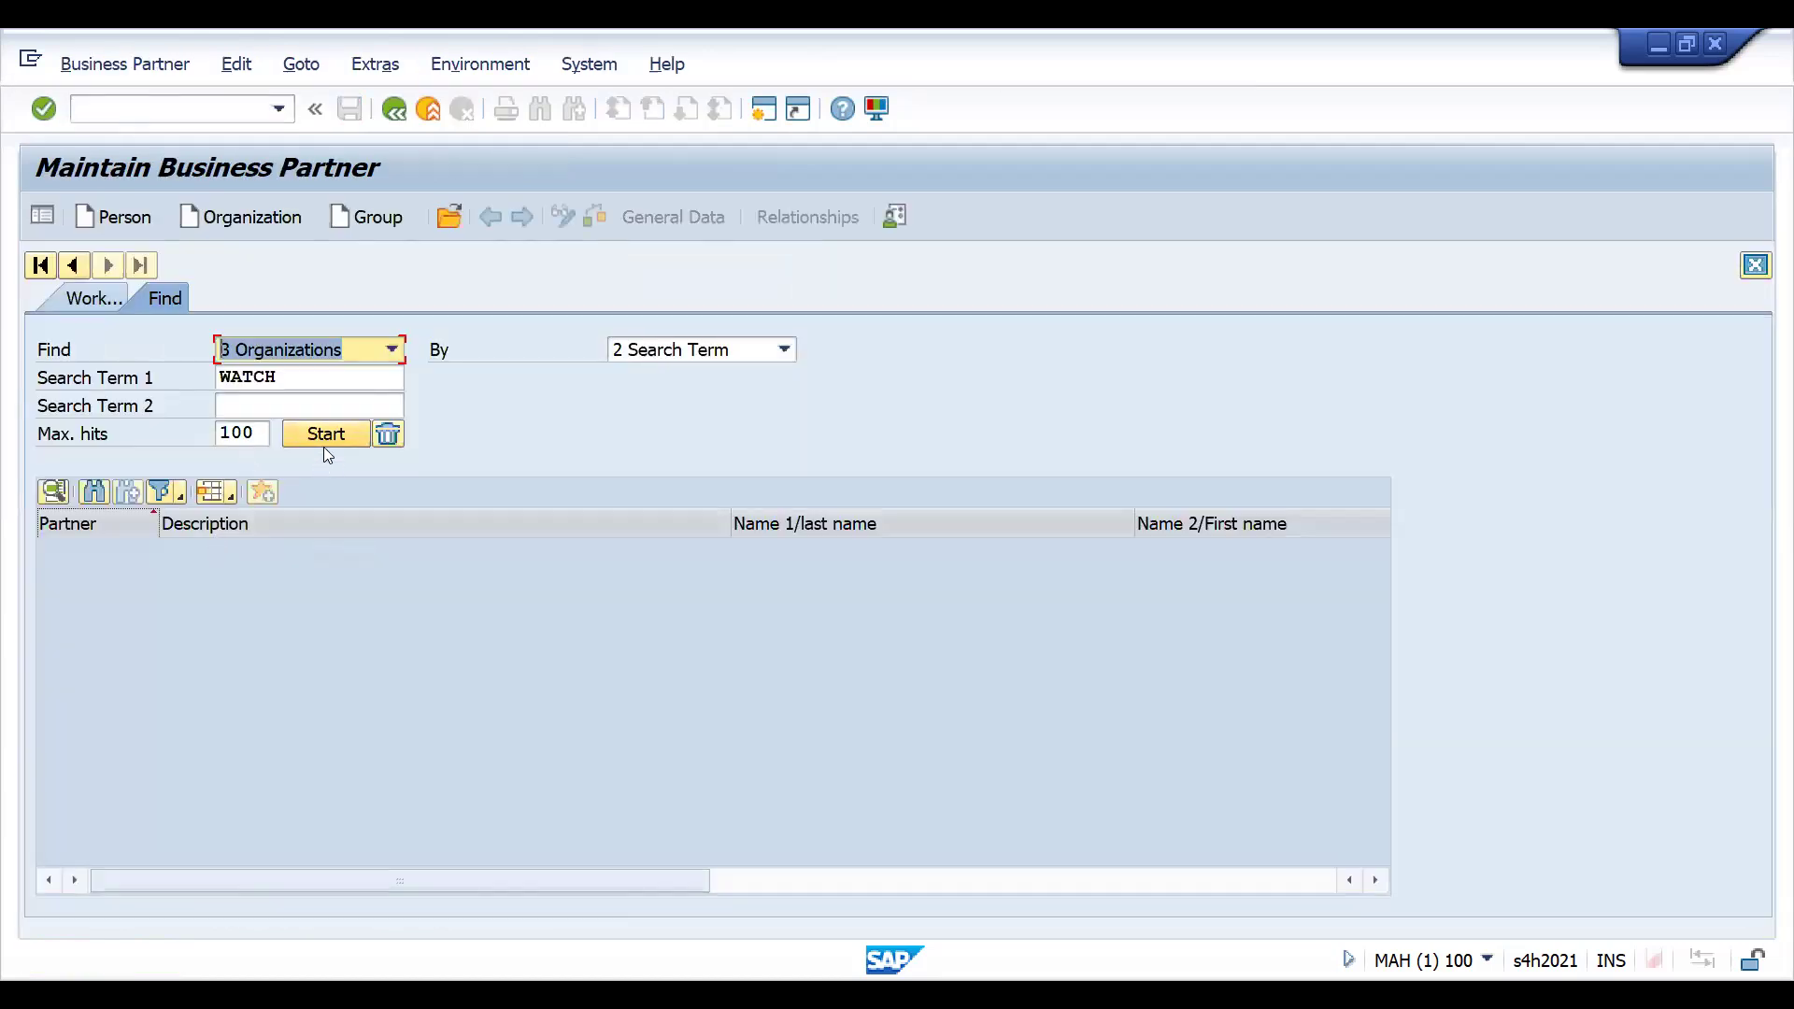
Open SRI KRISHNA PVT. LTD. from the WATCH search and set its Data Origin to Z002
click(323, 444)
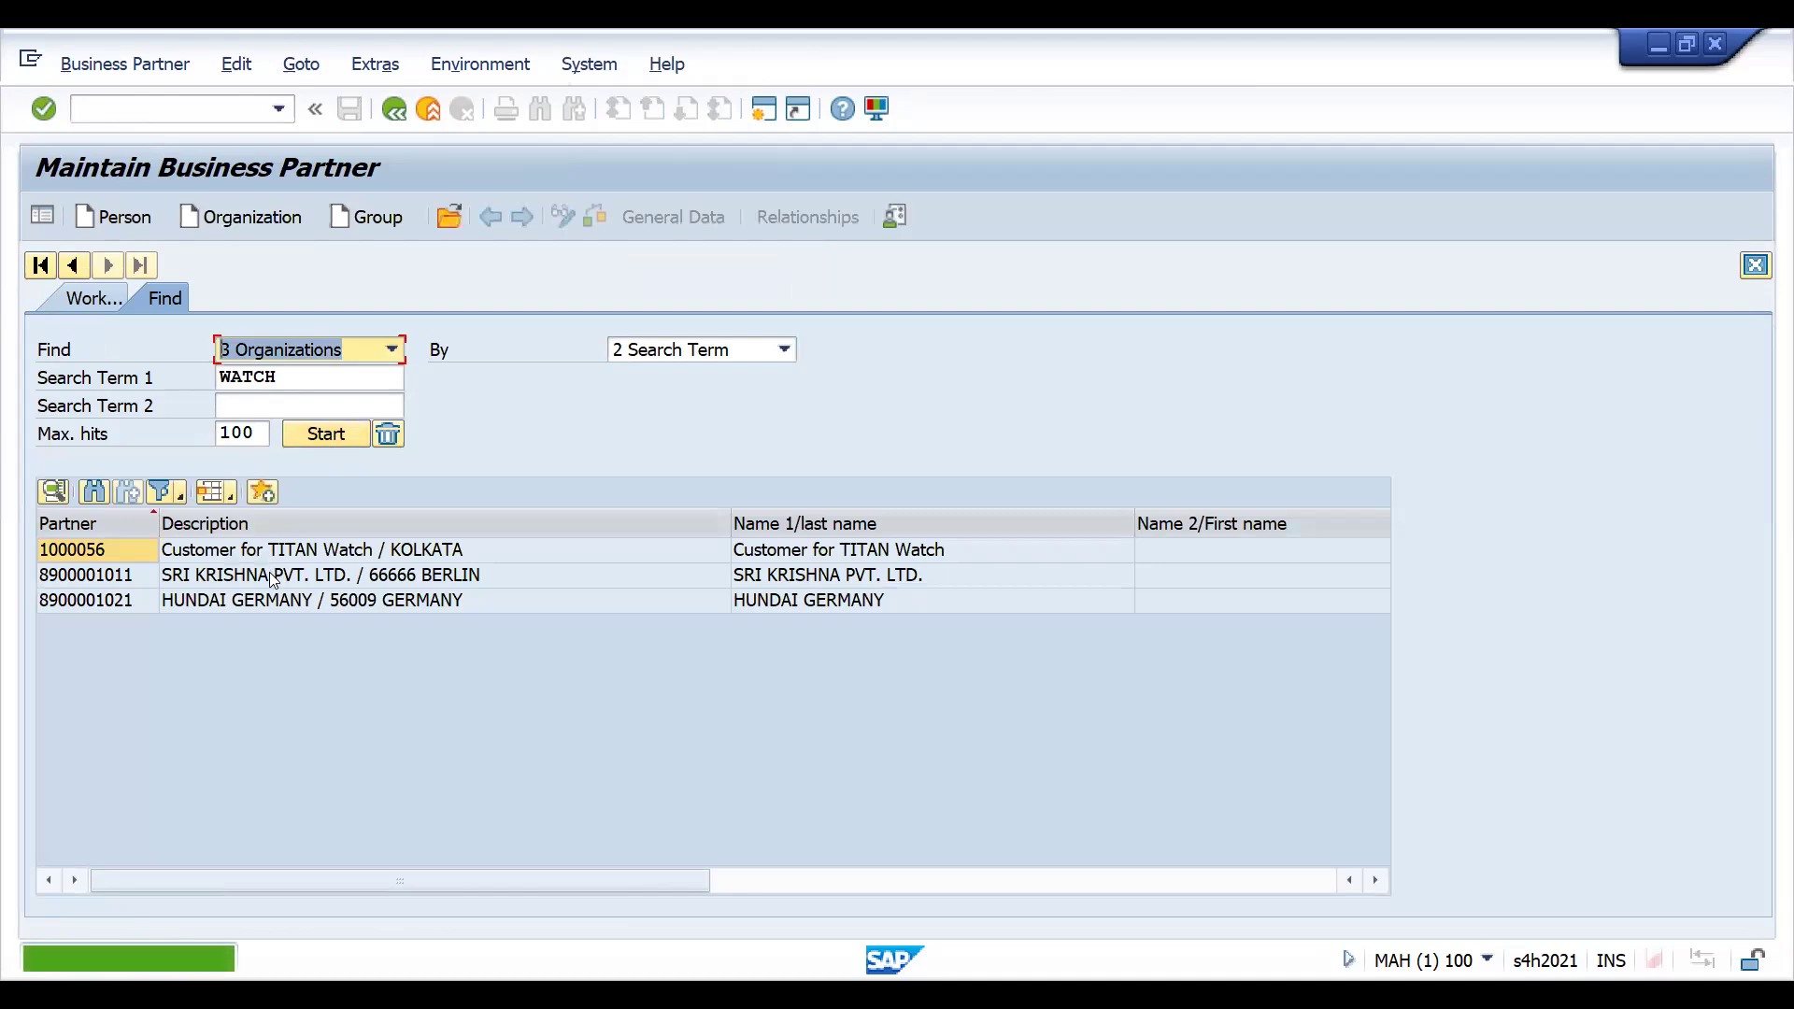
double_click(271, 576)
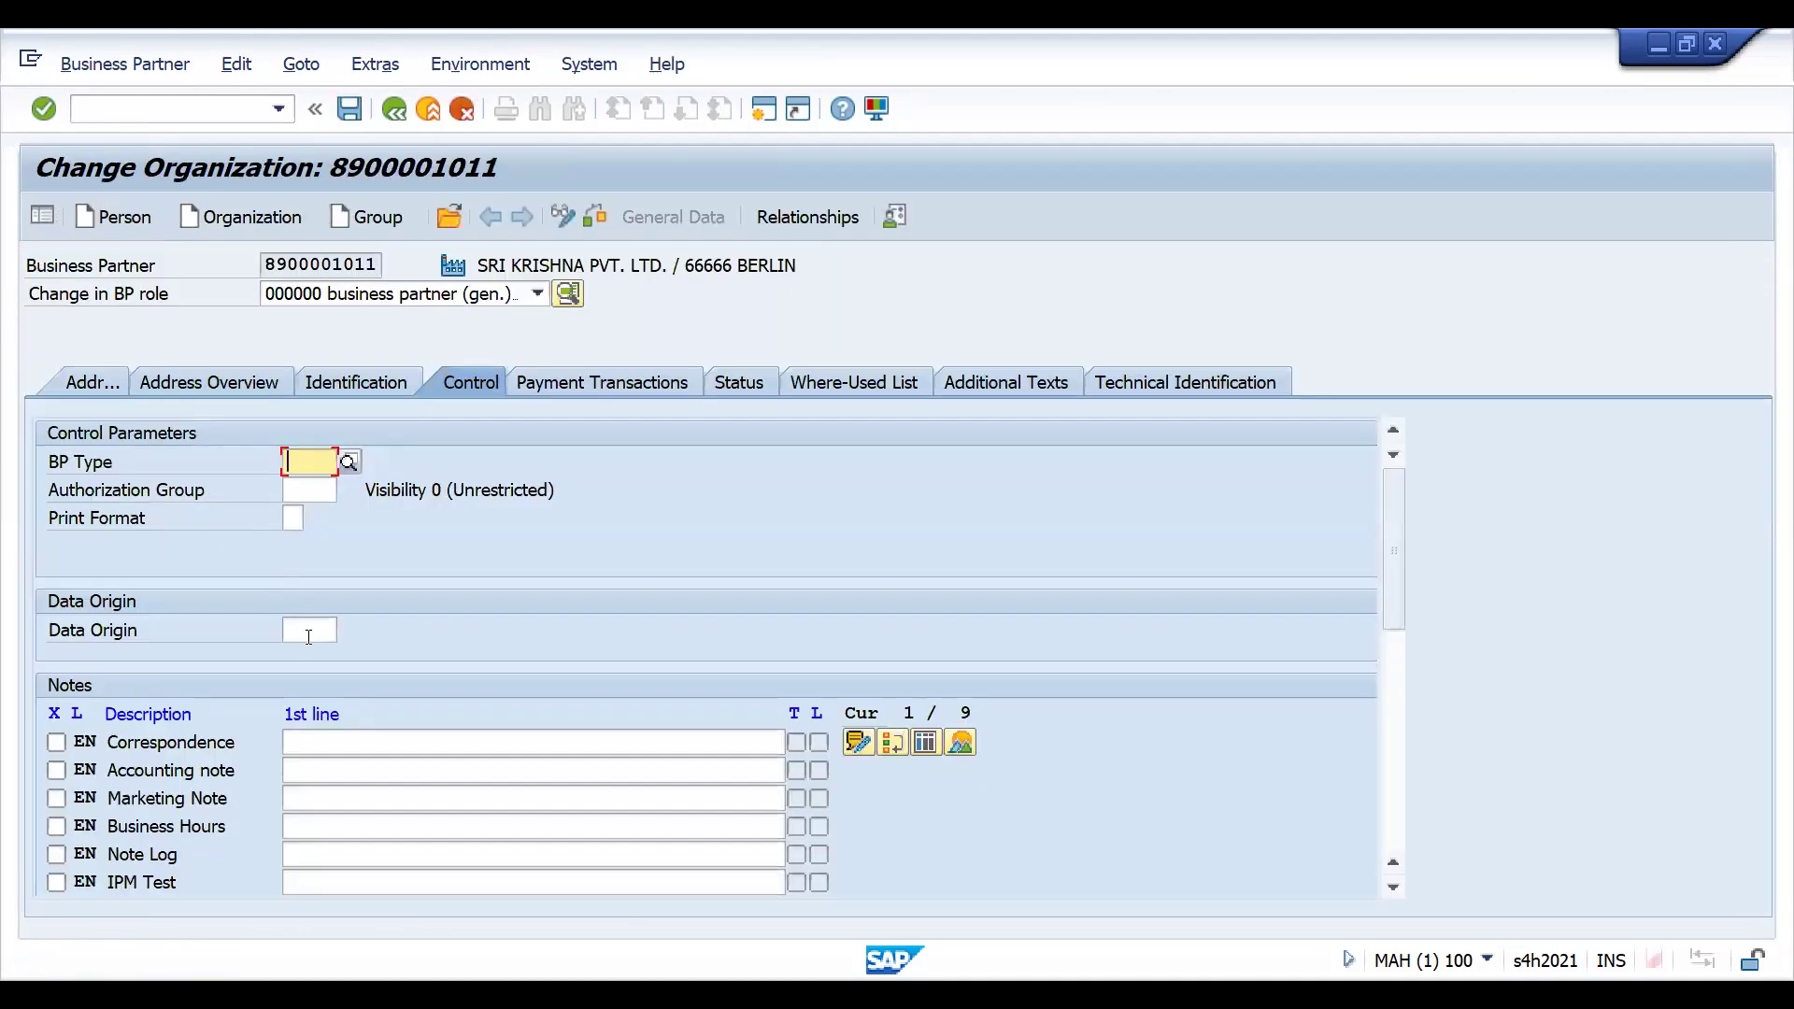
click(308, 637)
key(Return)
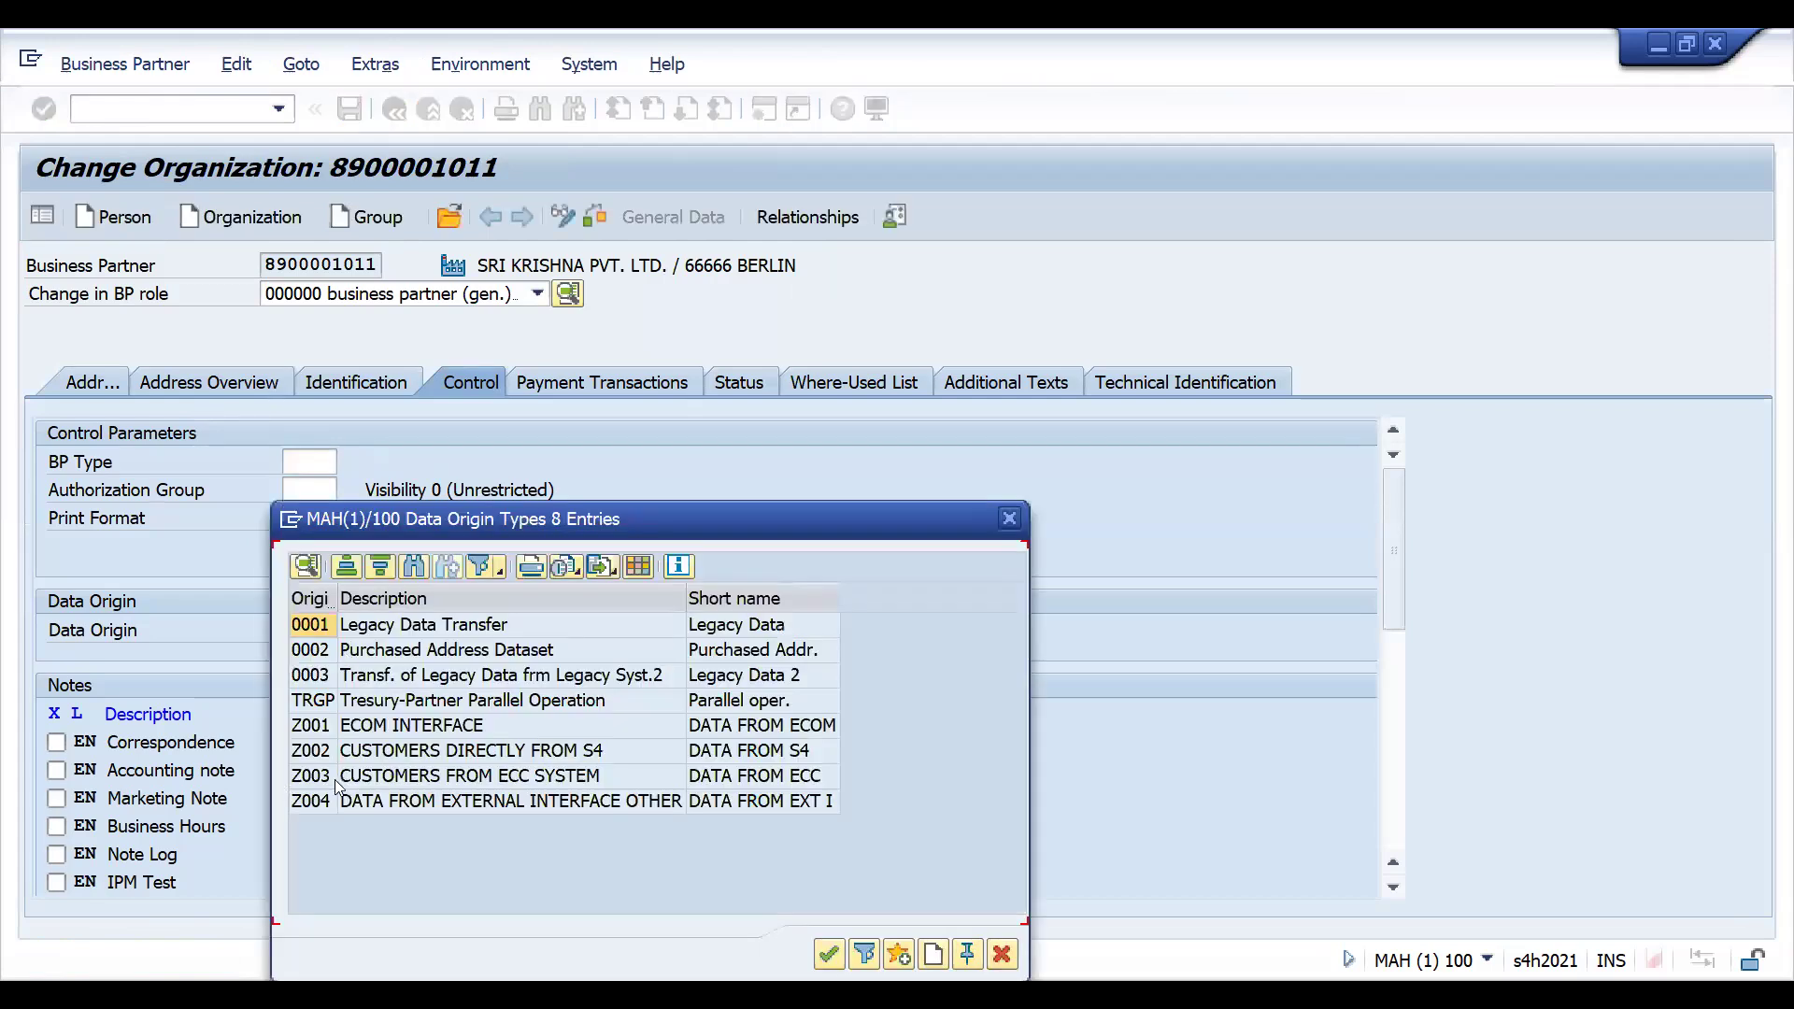
click(314, 753)
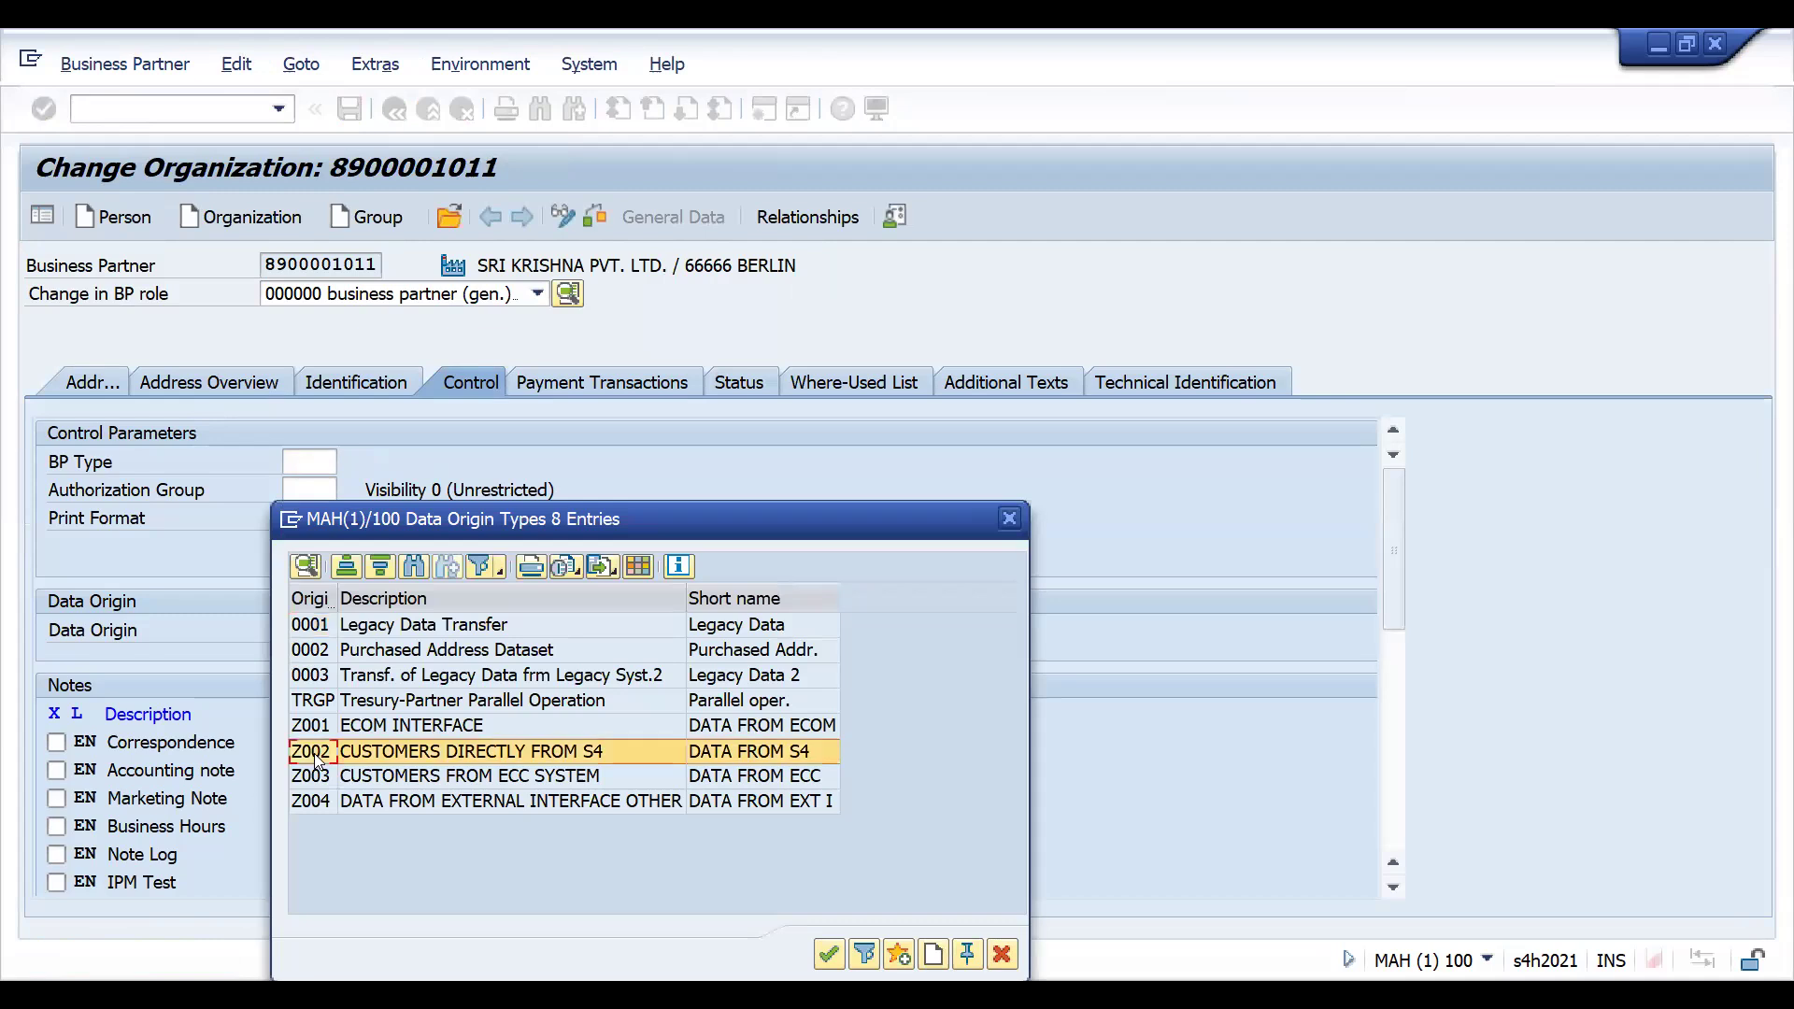
click(314, 753)
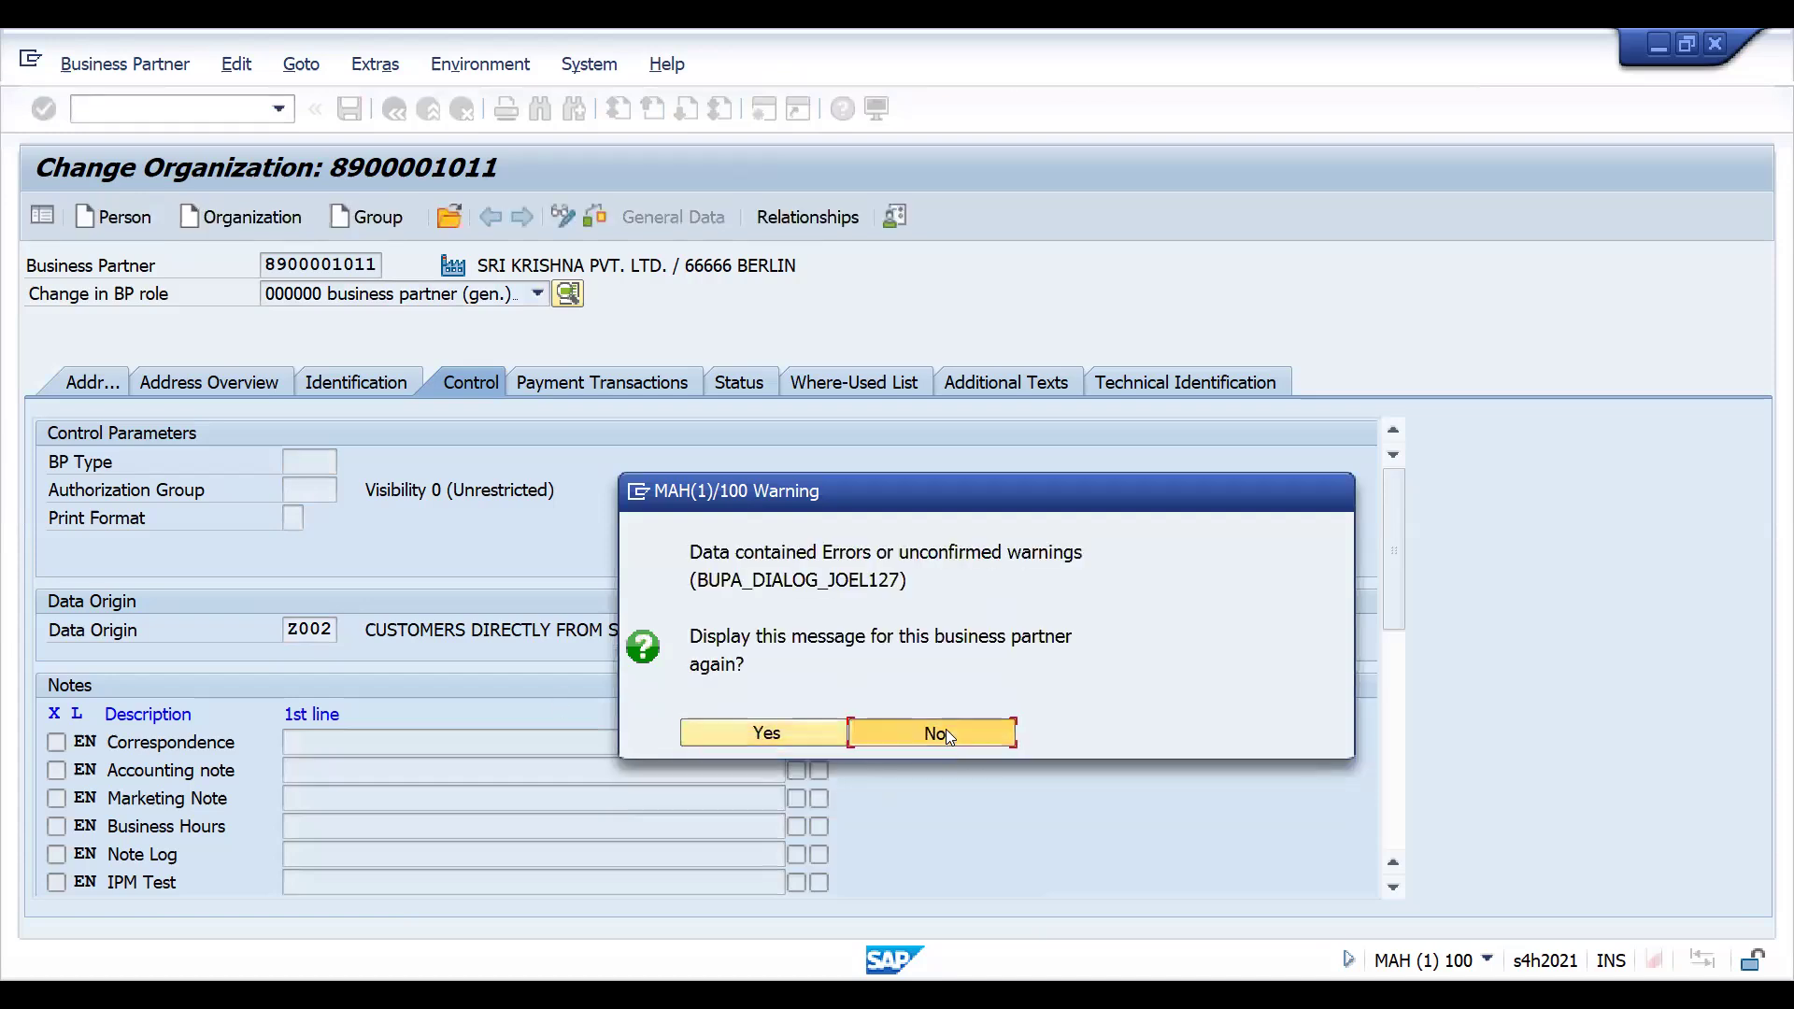
Dismiss the errors and VAT registration warnings and exit to SAP Easy Access
click(942, 732)
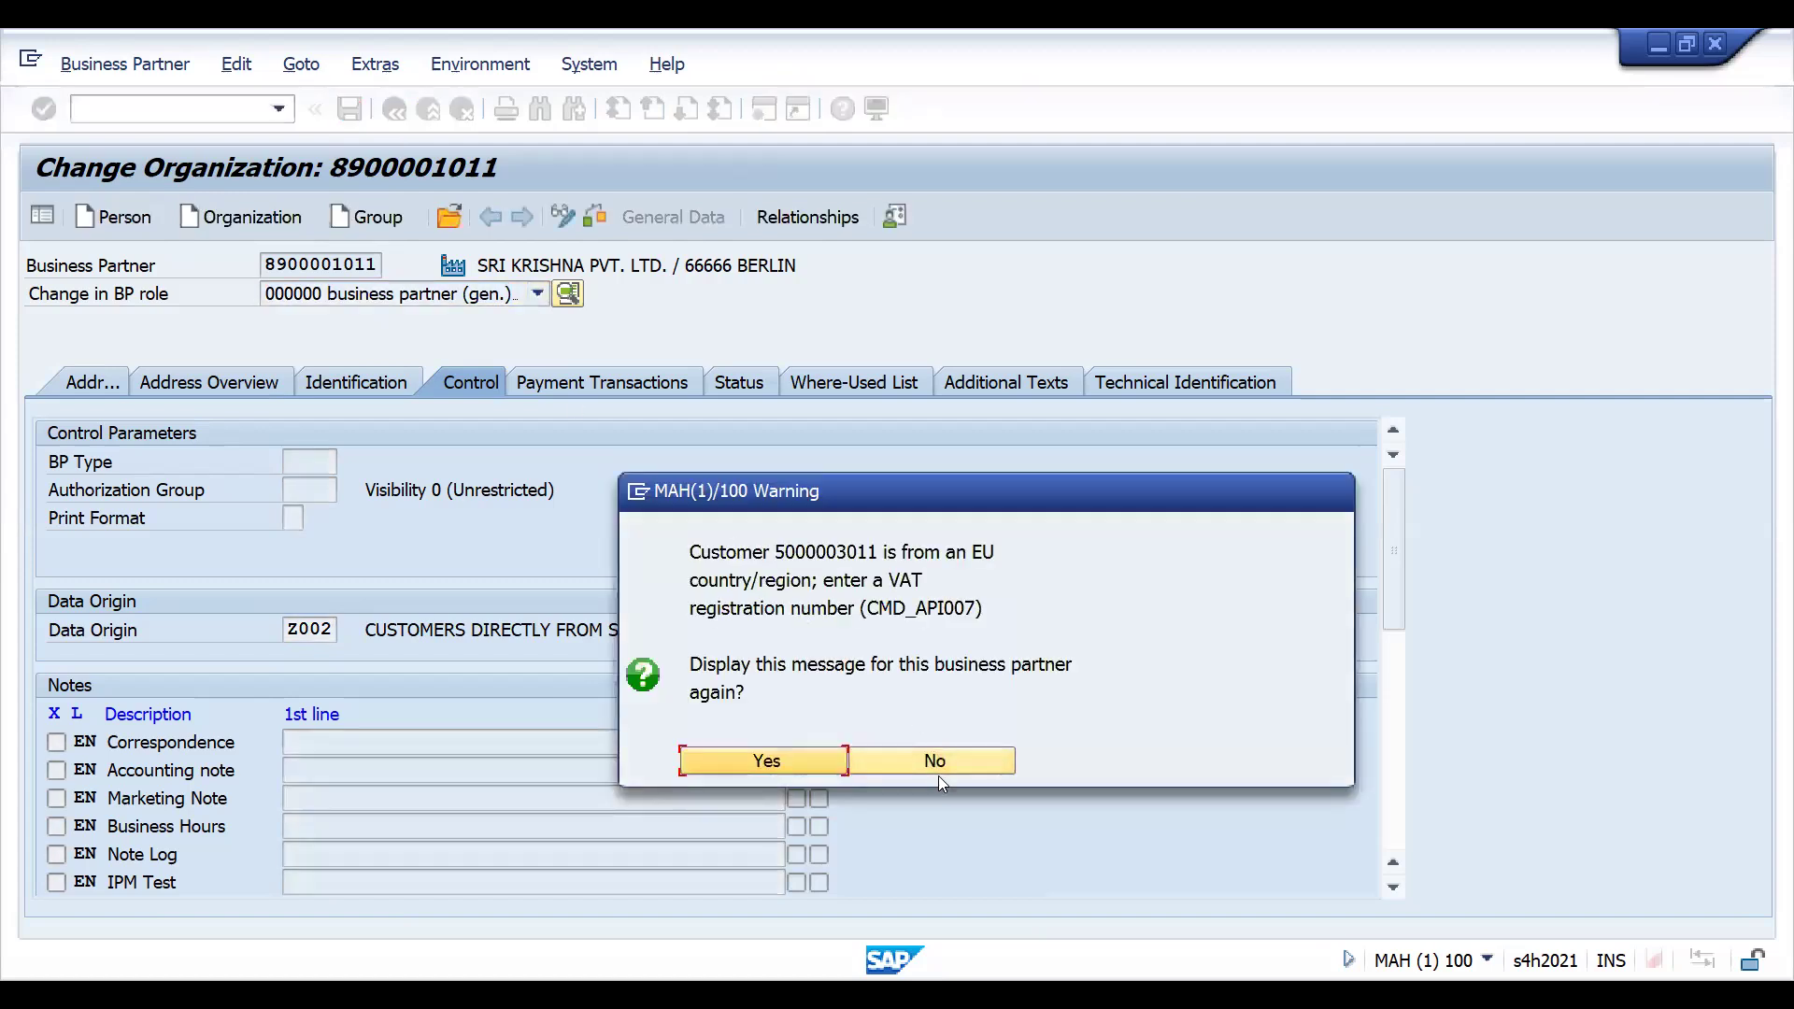
click(928, 759)
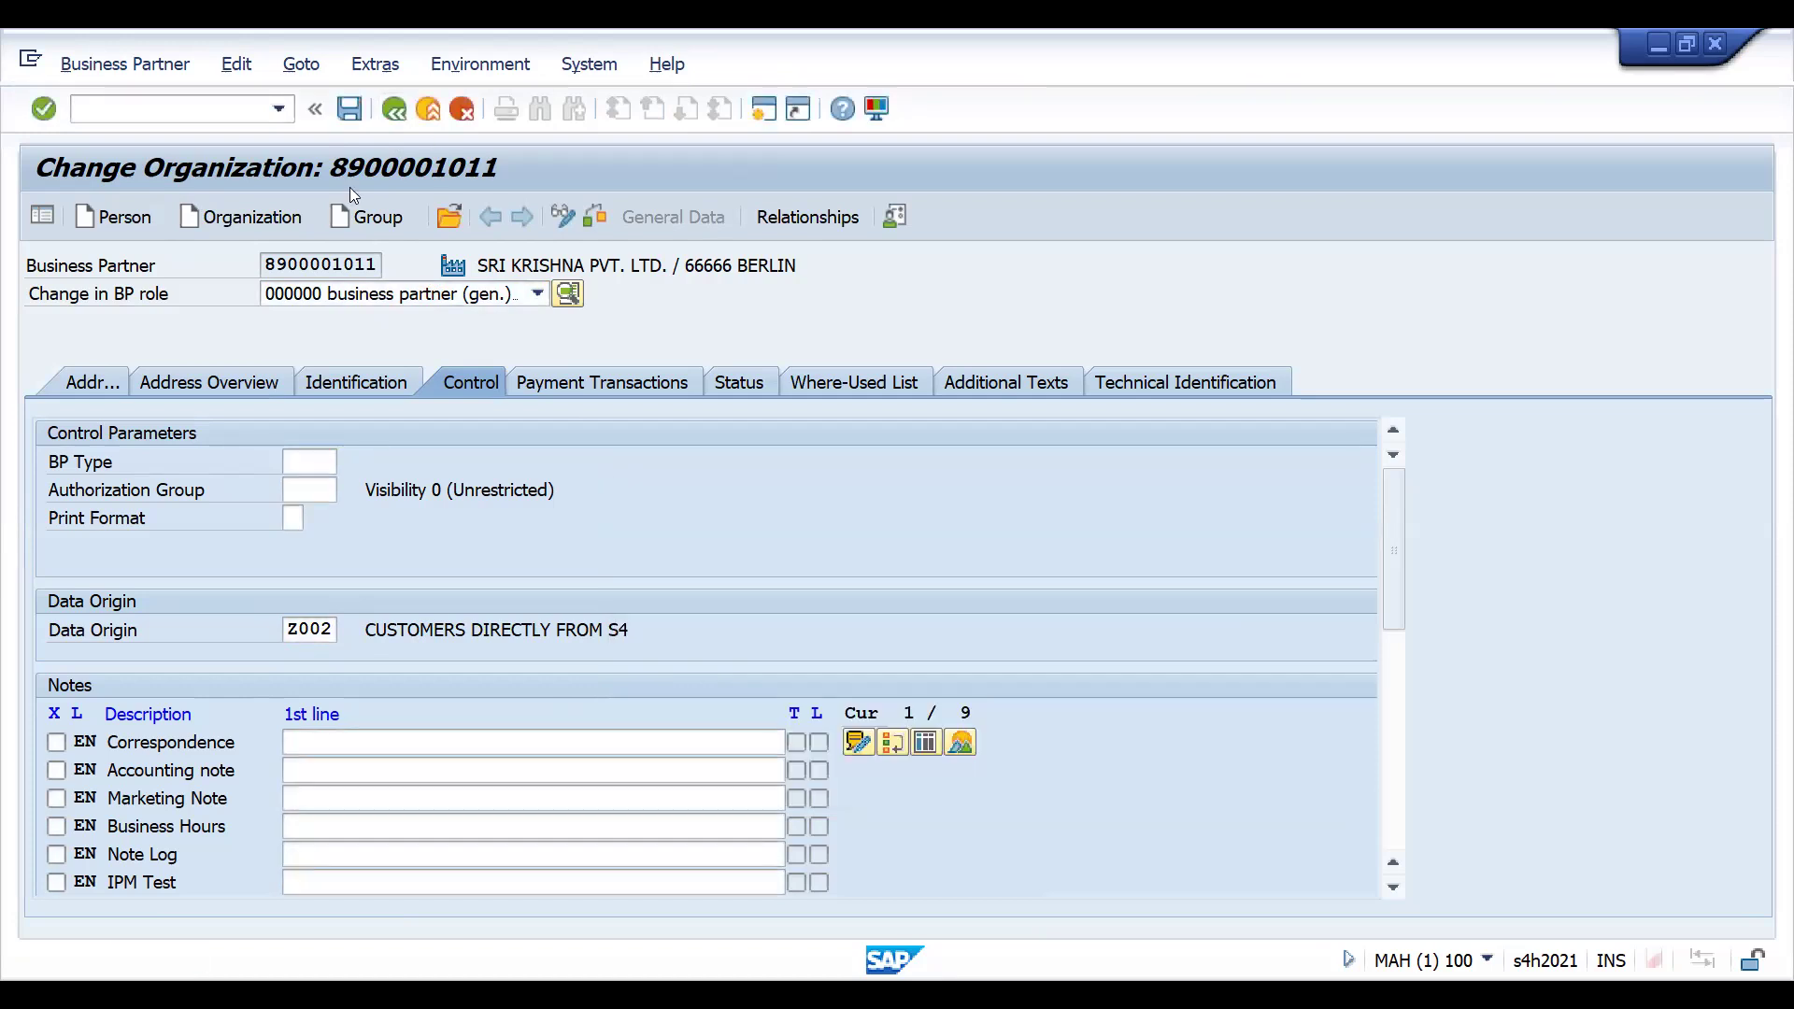
key(F3)
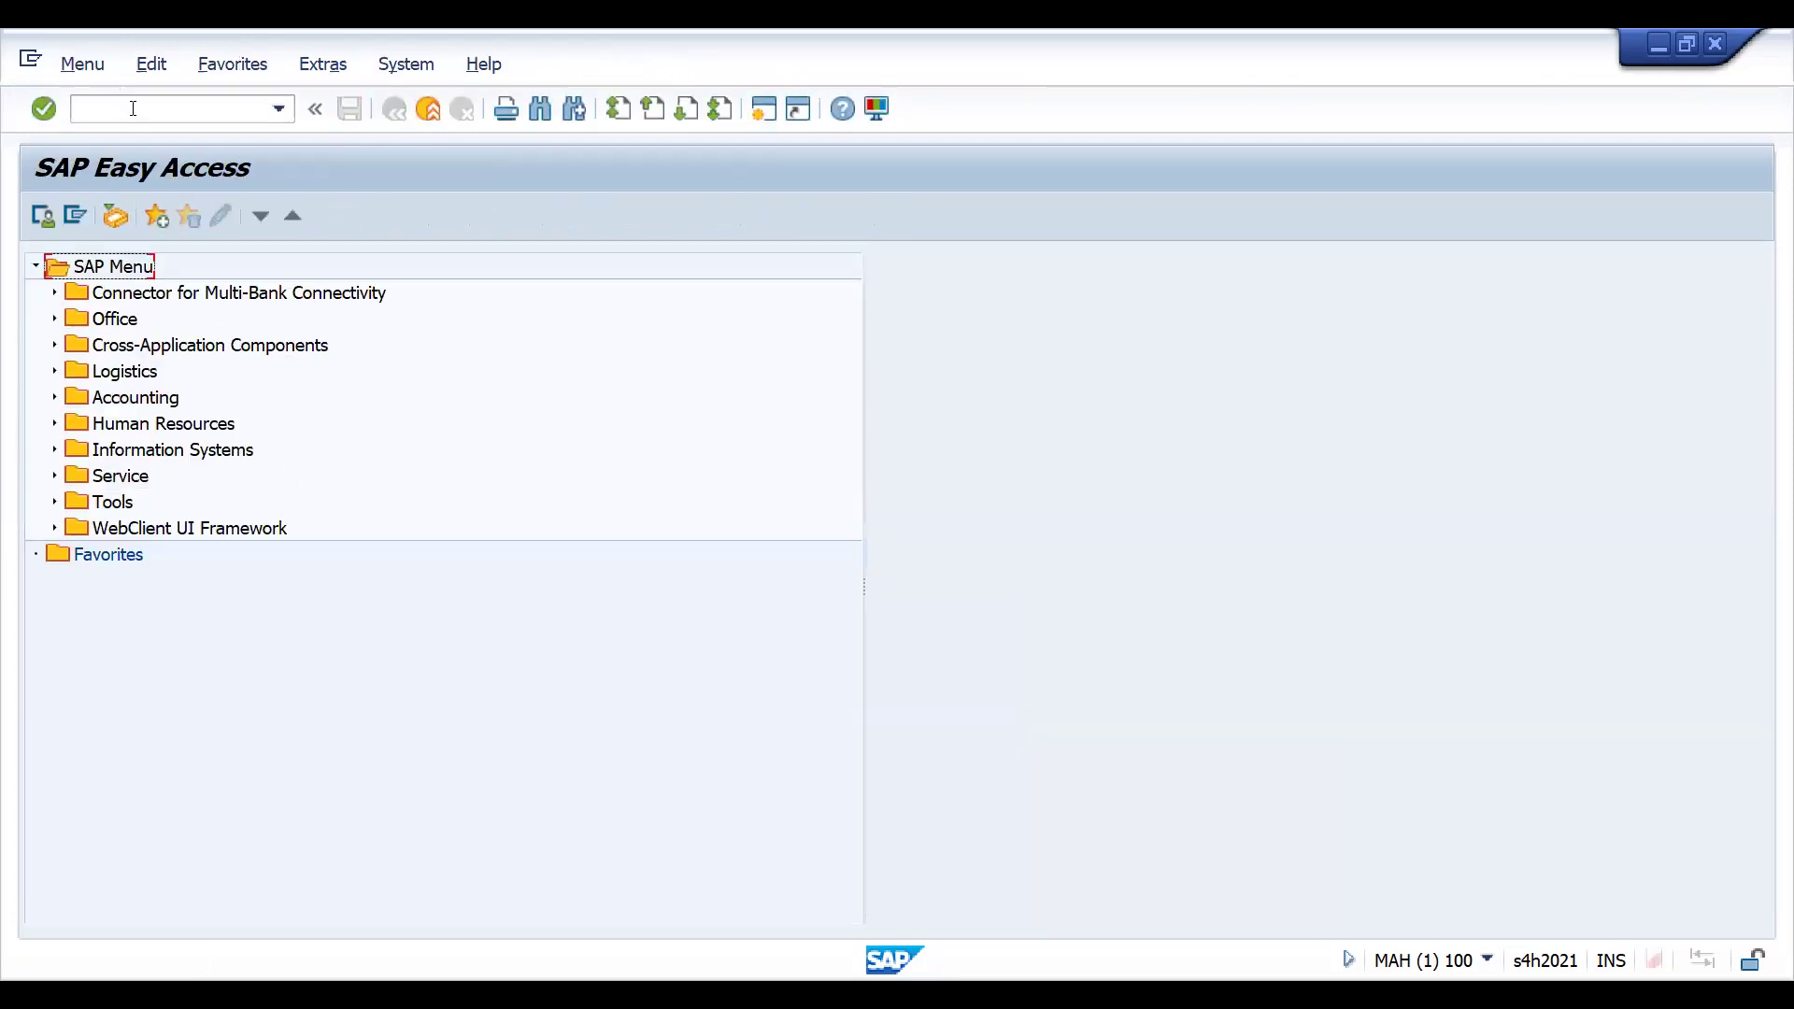
click(132, 109)
text(bp)
key(Return)
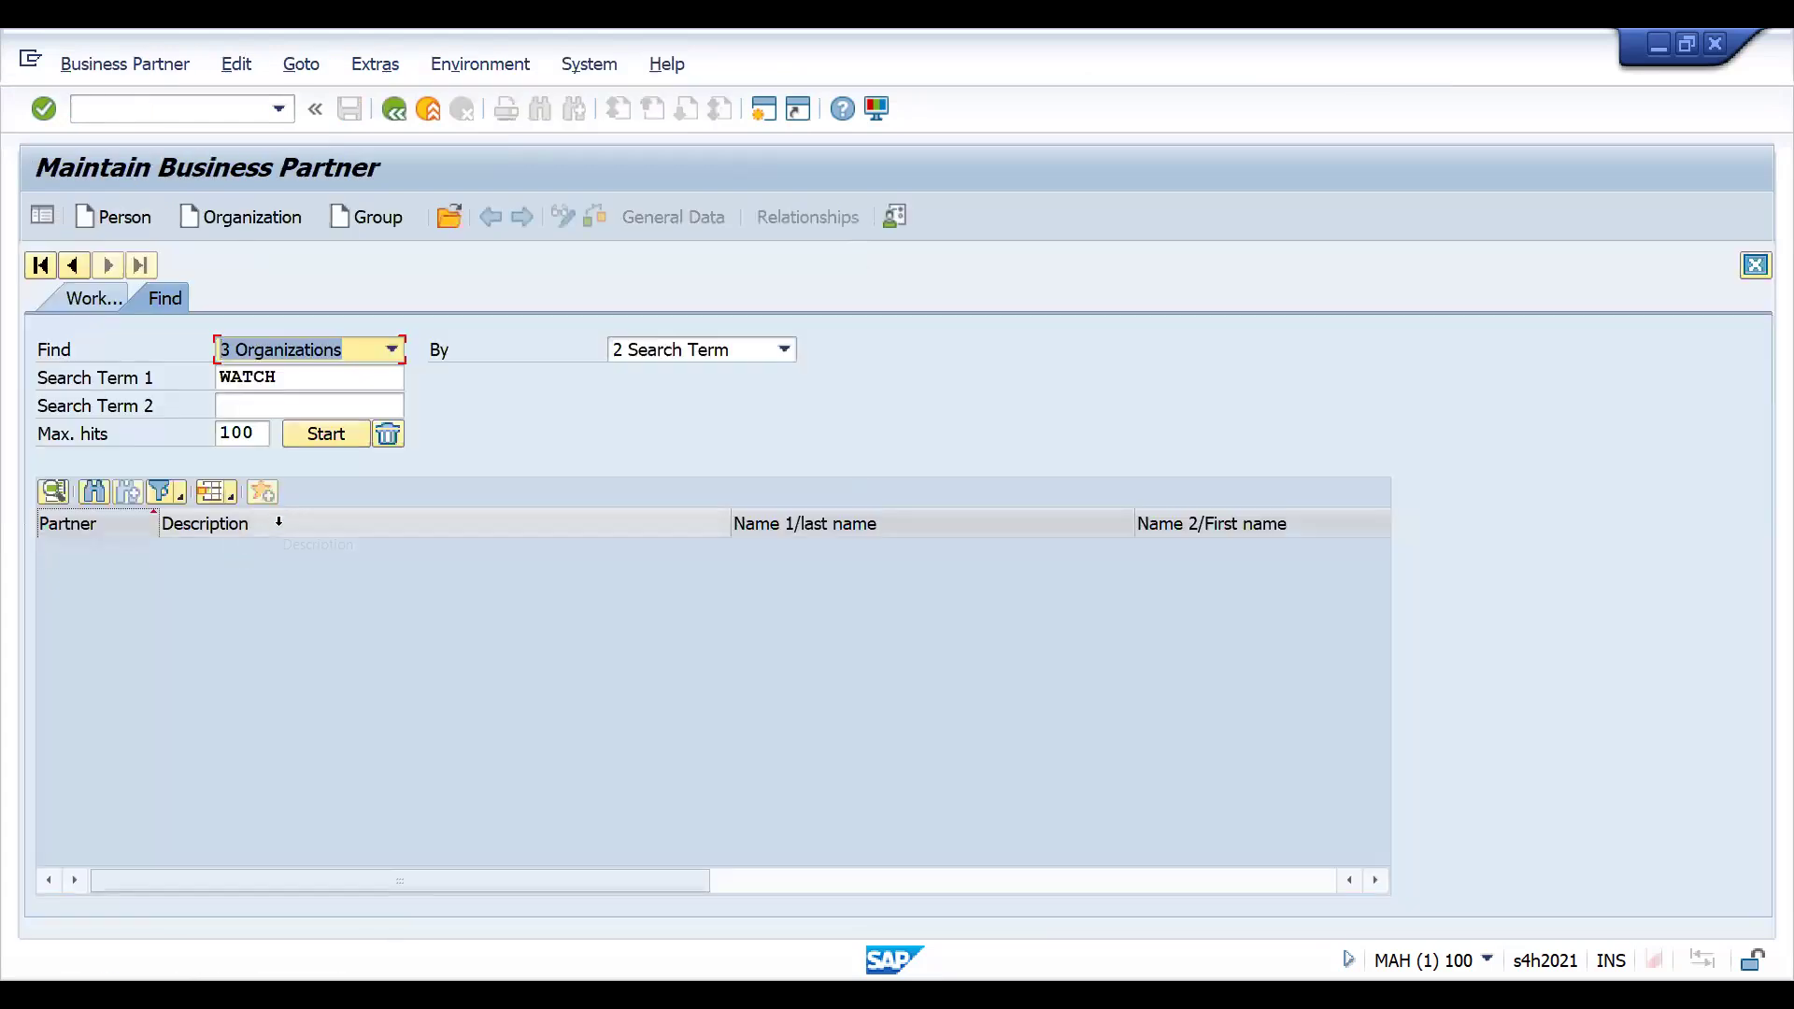
click(317, 441)
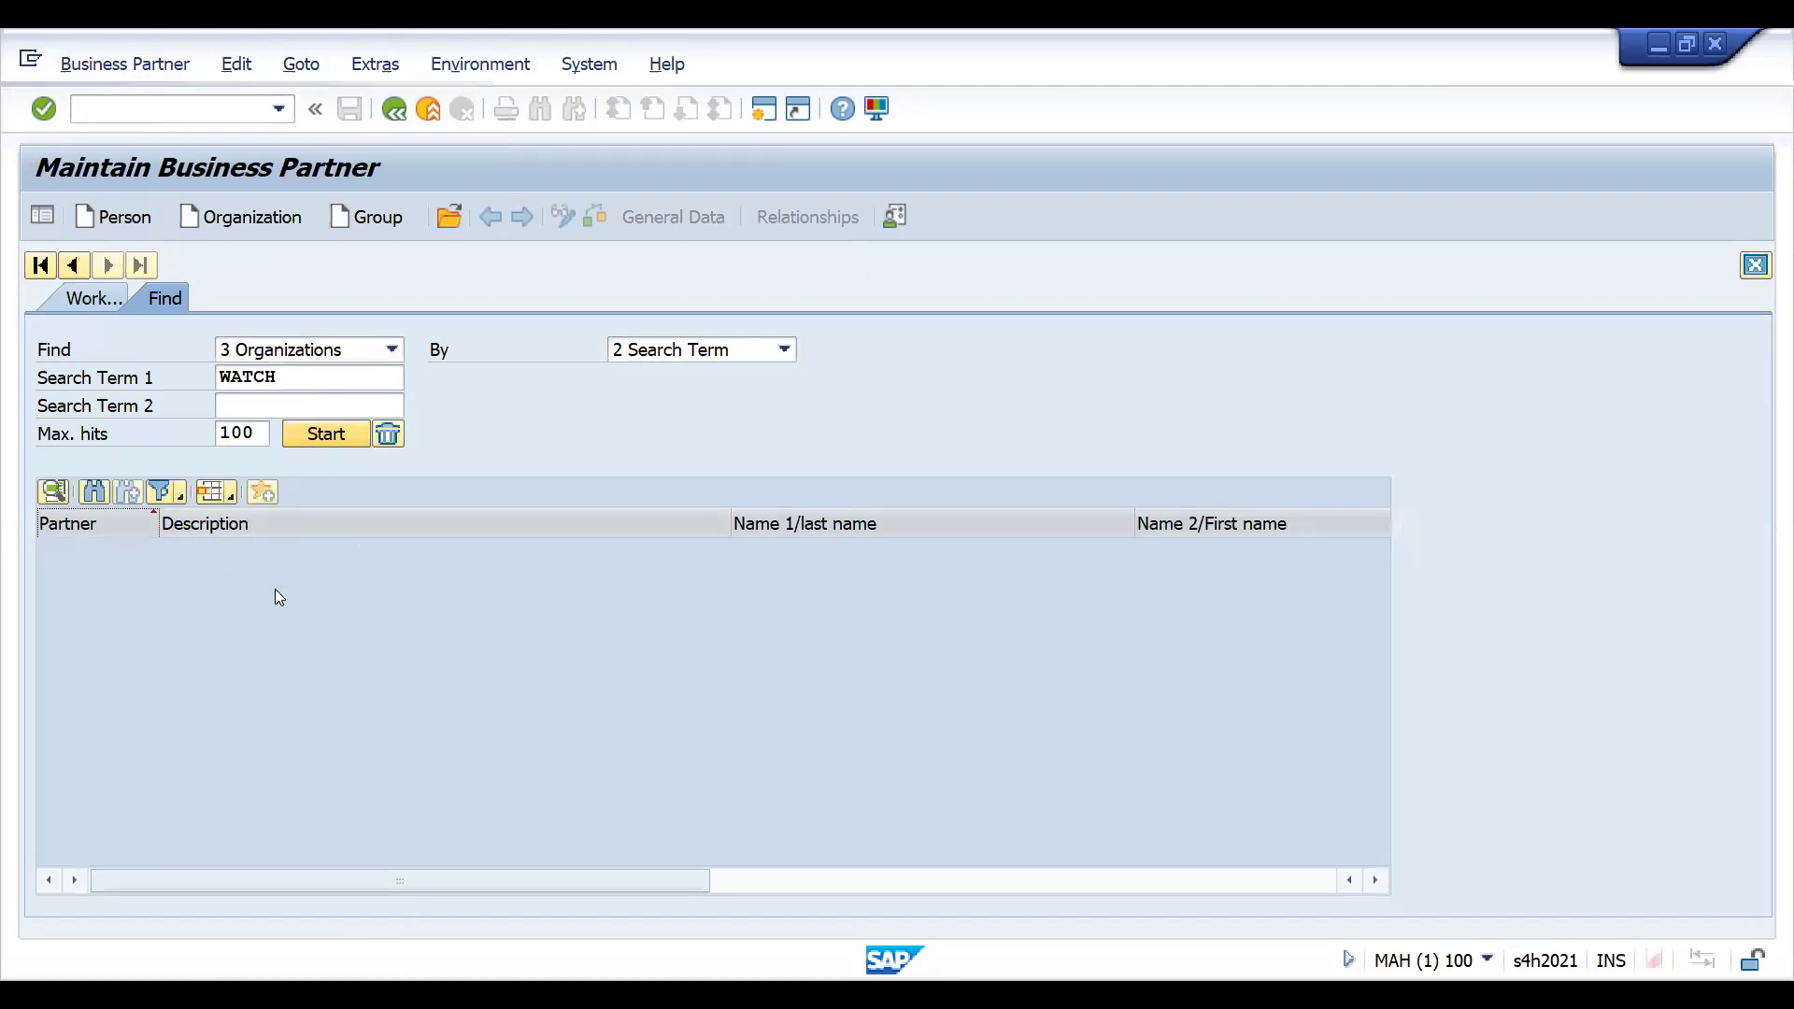
double_click(239, 584)
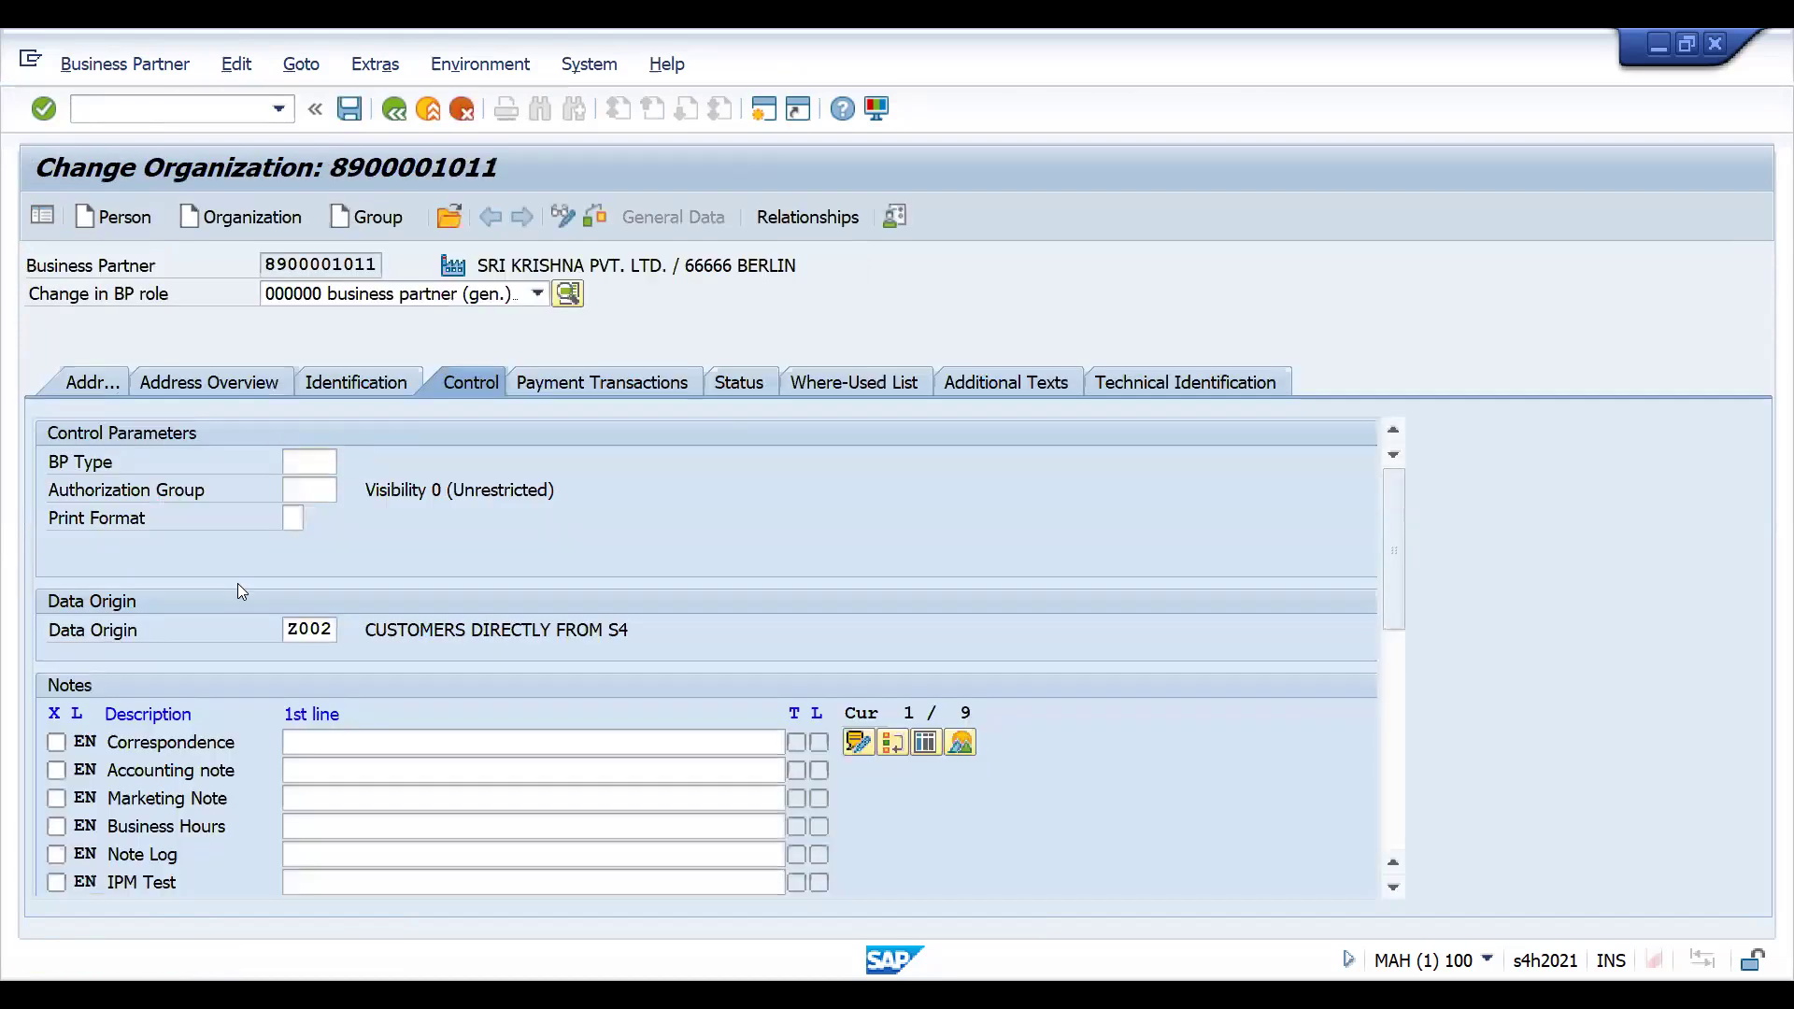
key(F12)
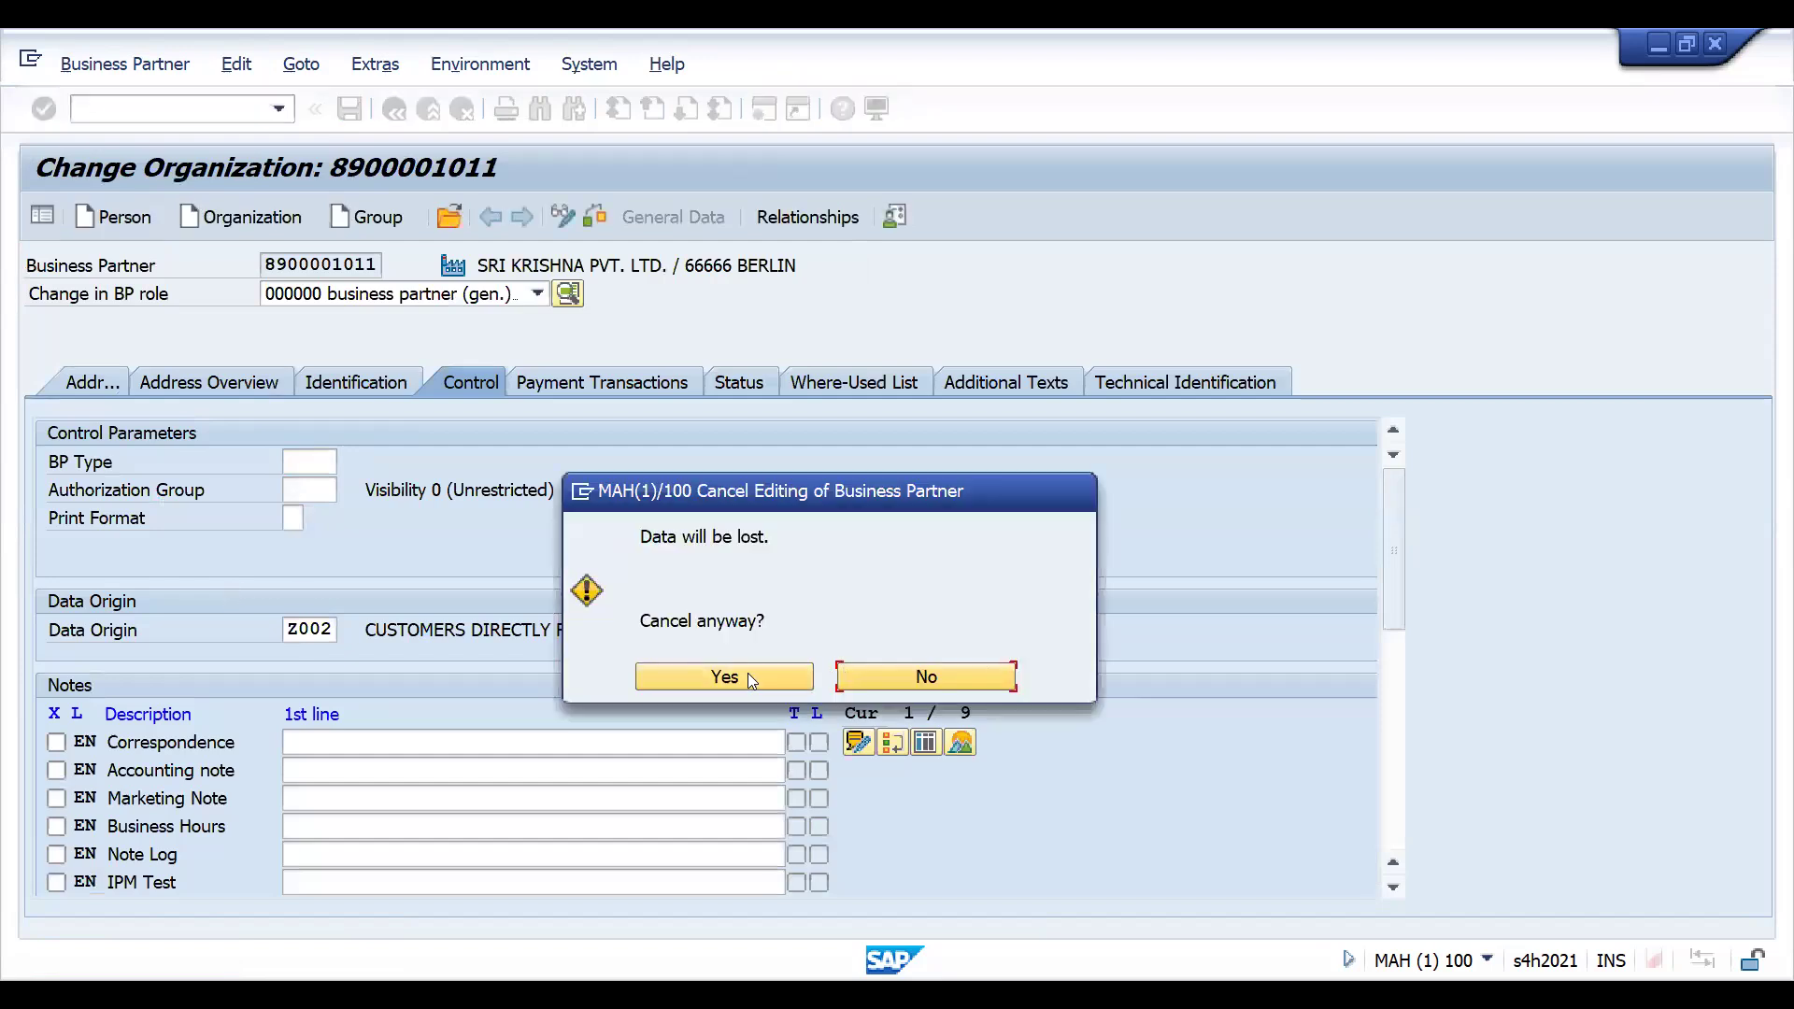
click(747, 674)
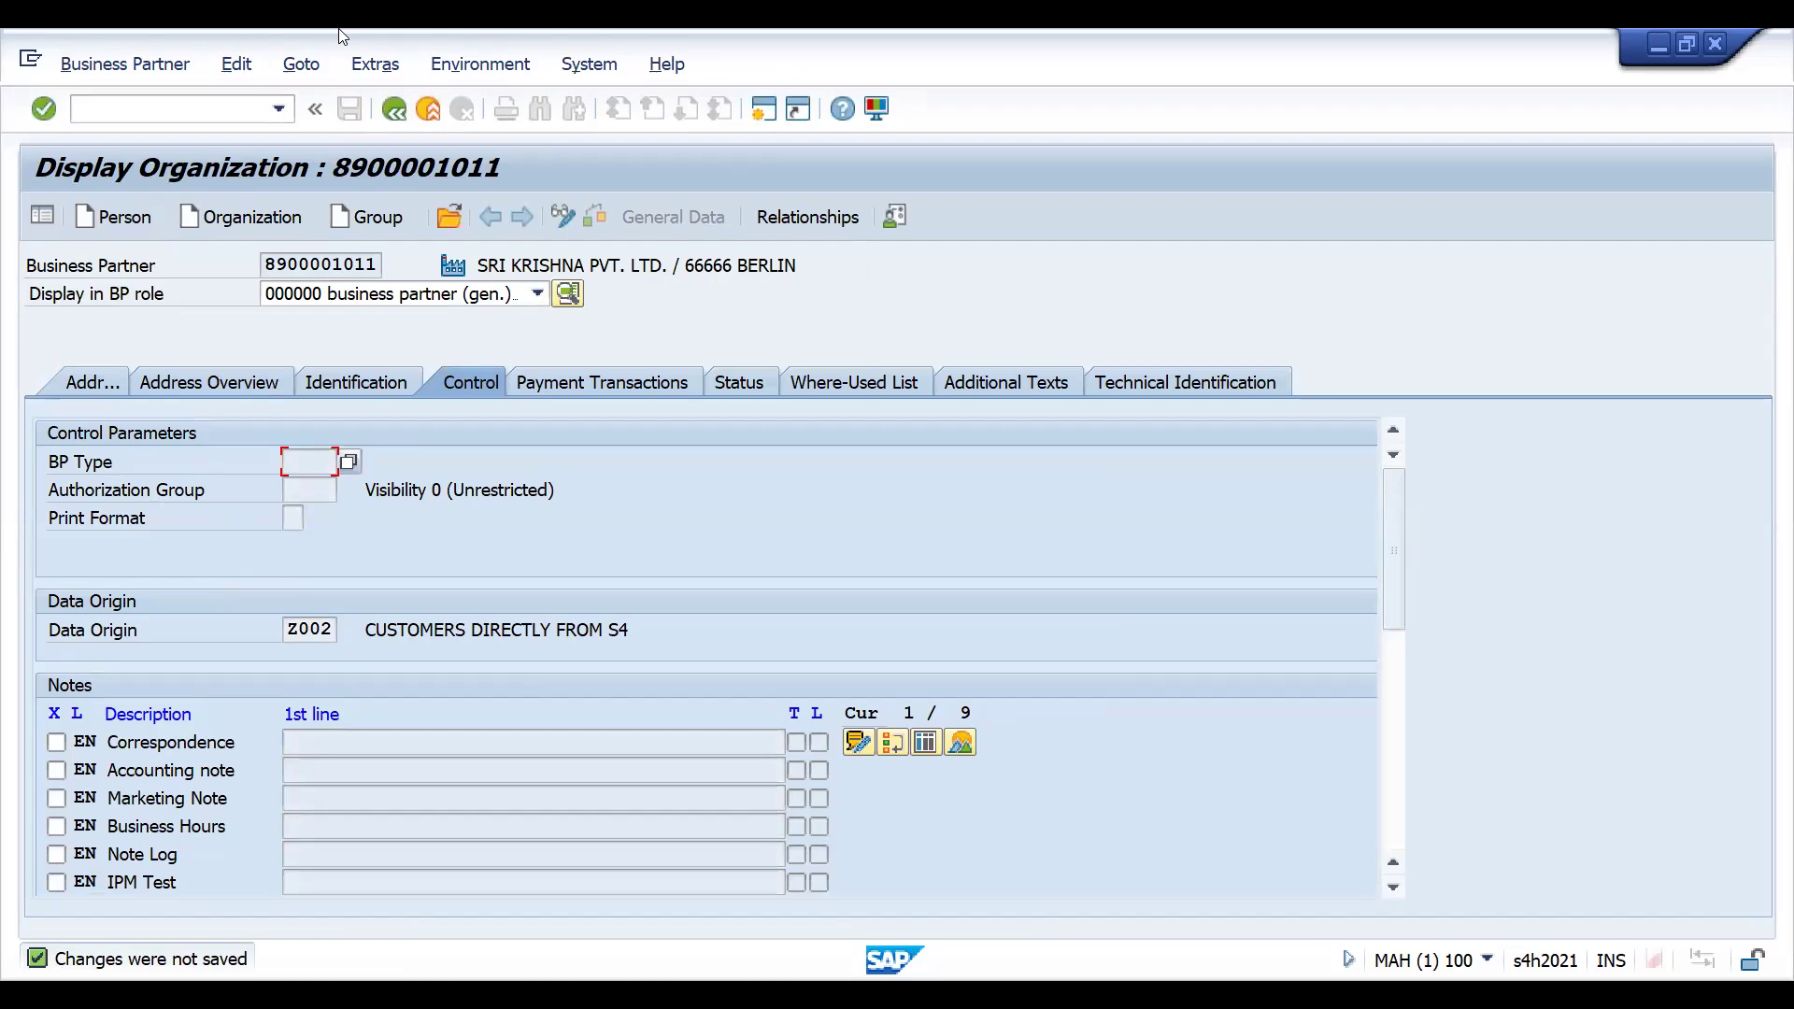
key(F3)
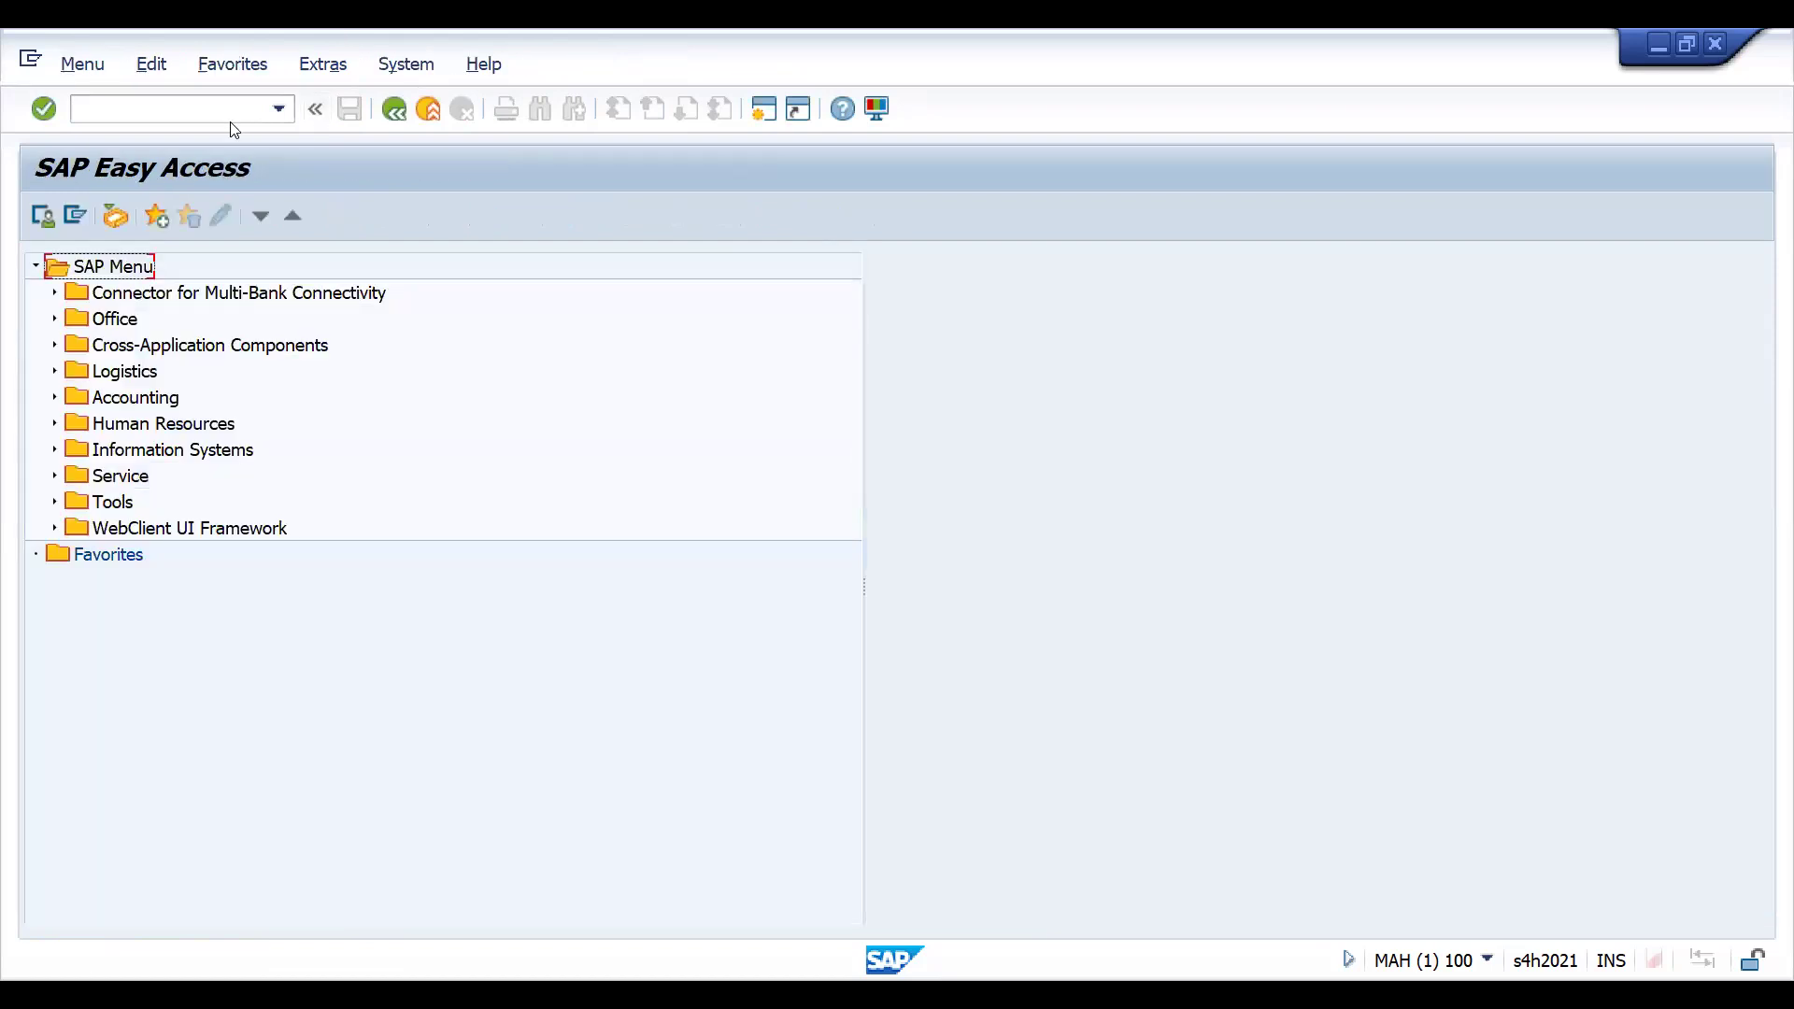
Run /nbp, search organizations for WATCH and open HUNDAI GERMANY
text(/nbp)
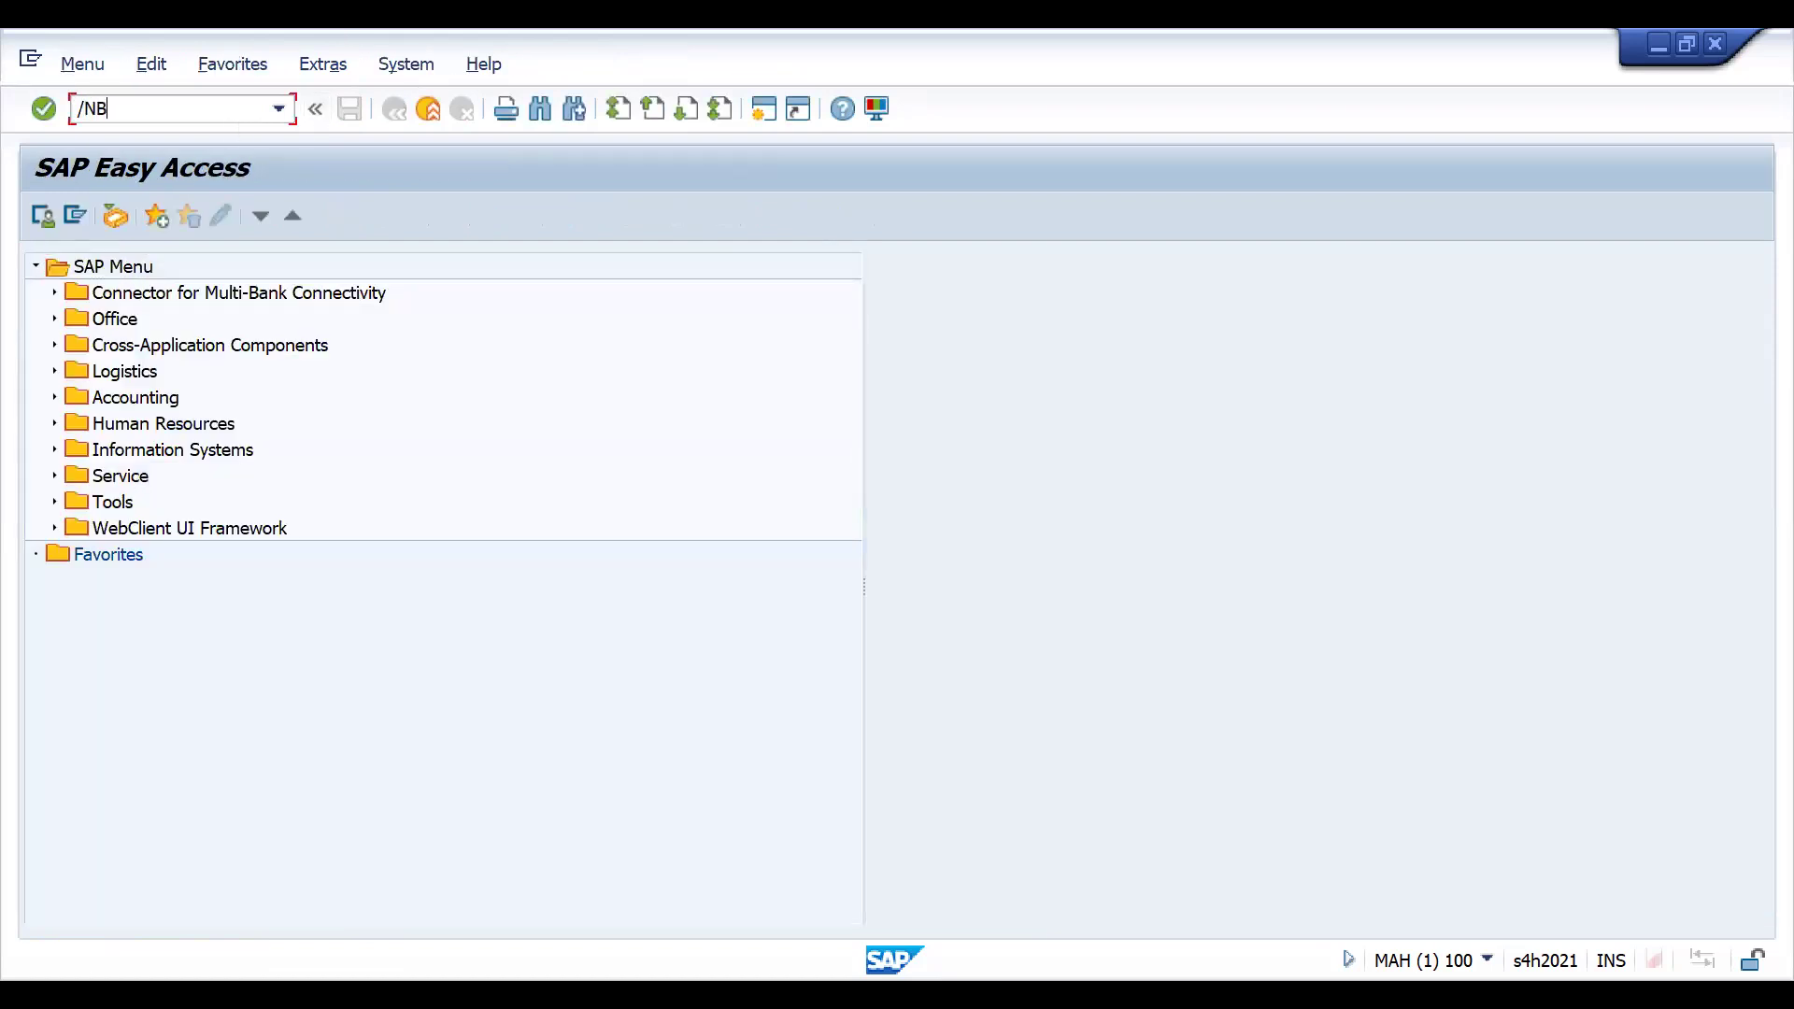
key(Return)
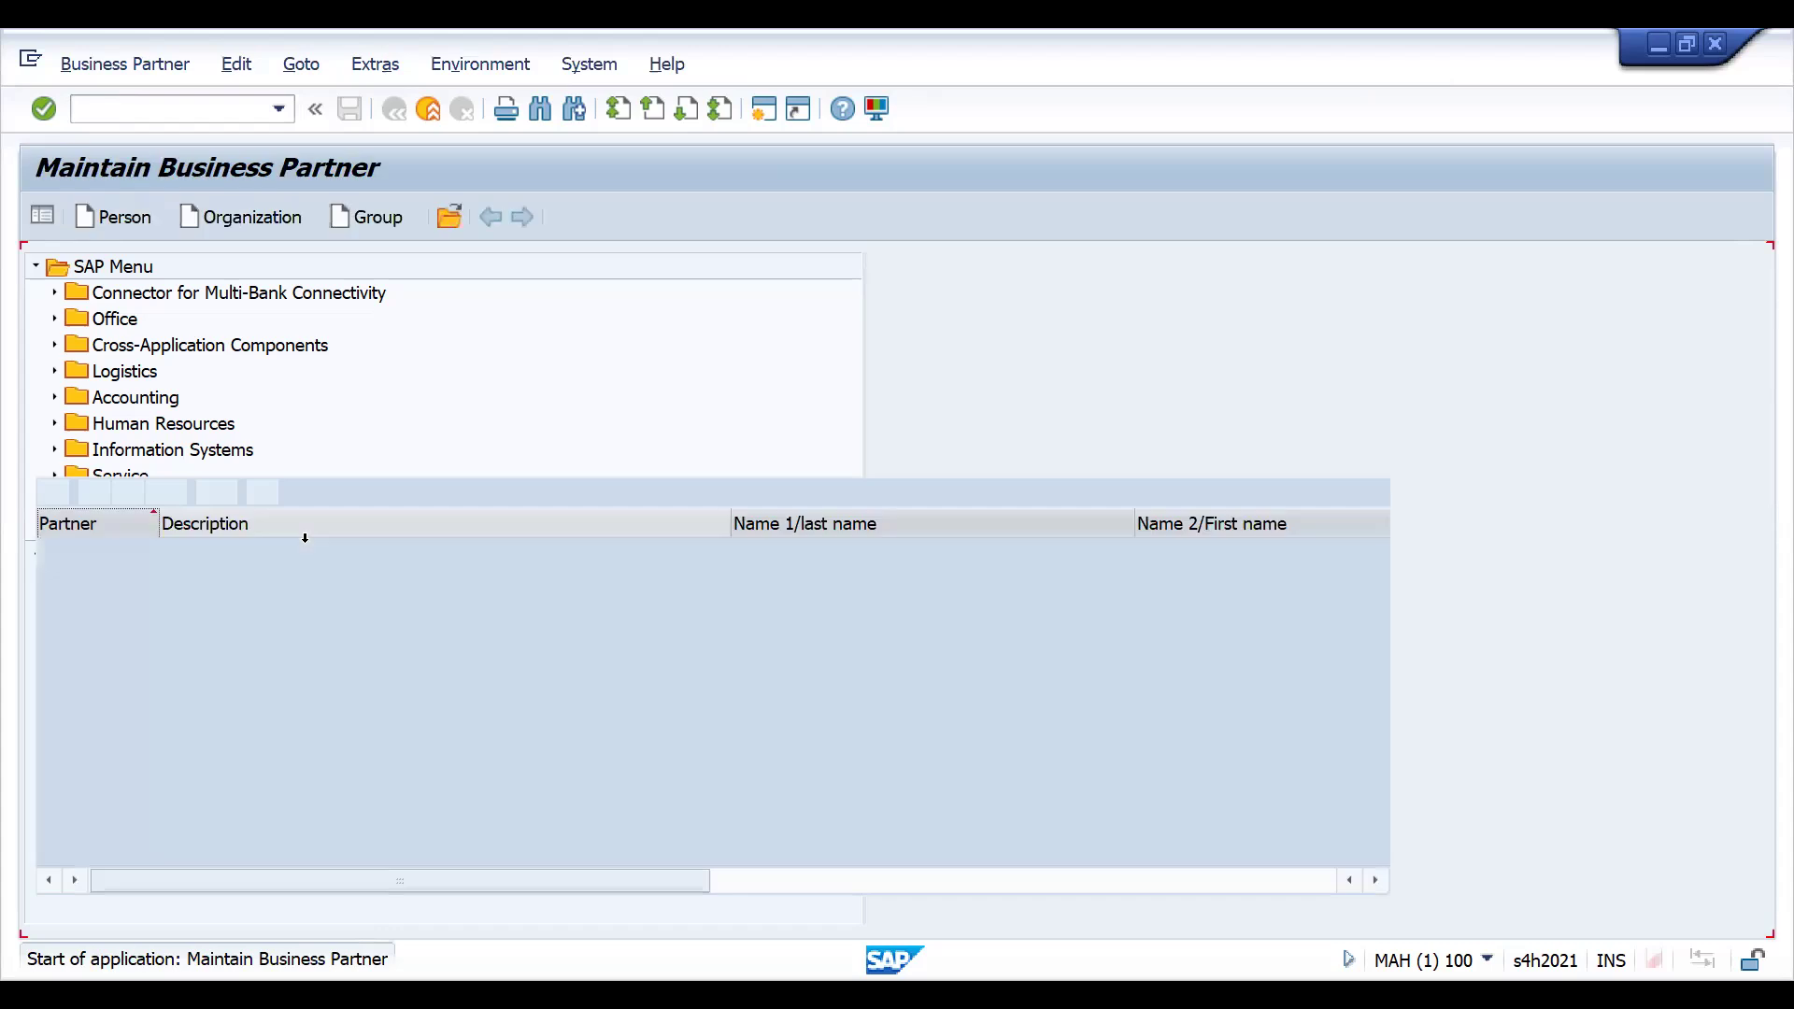
click(346, 443)
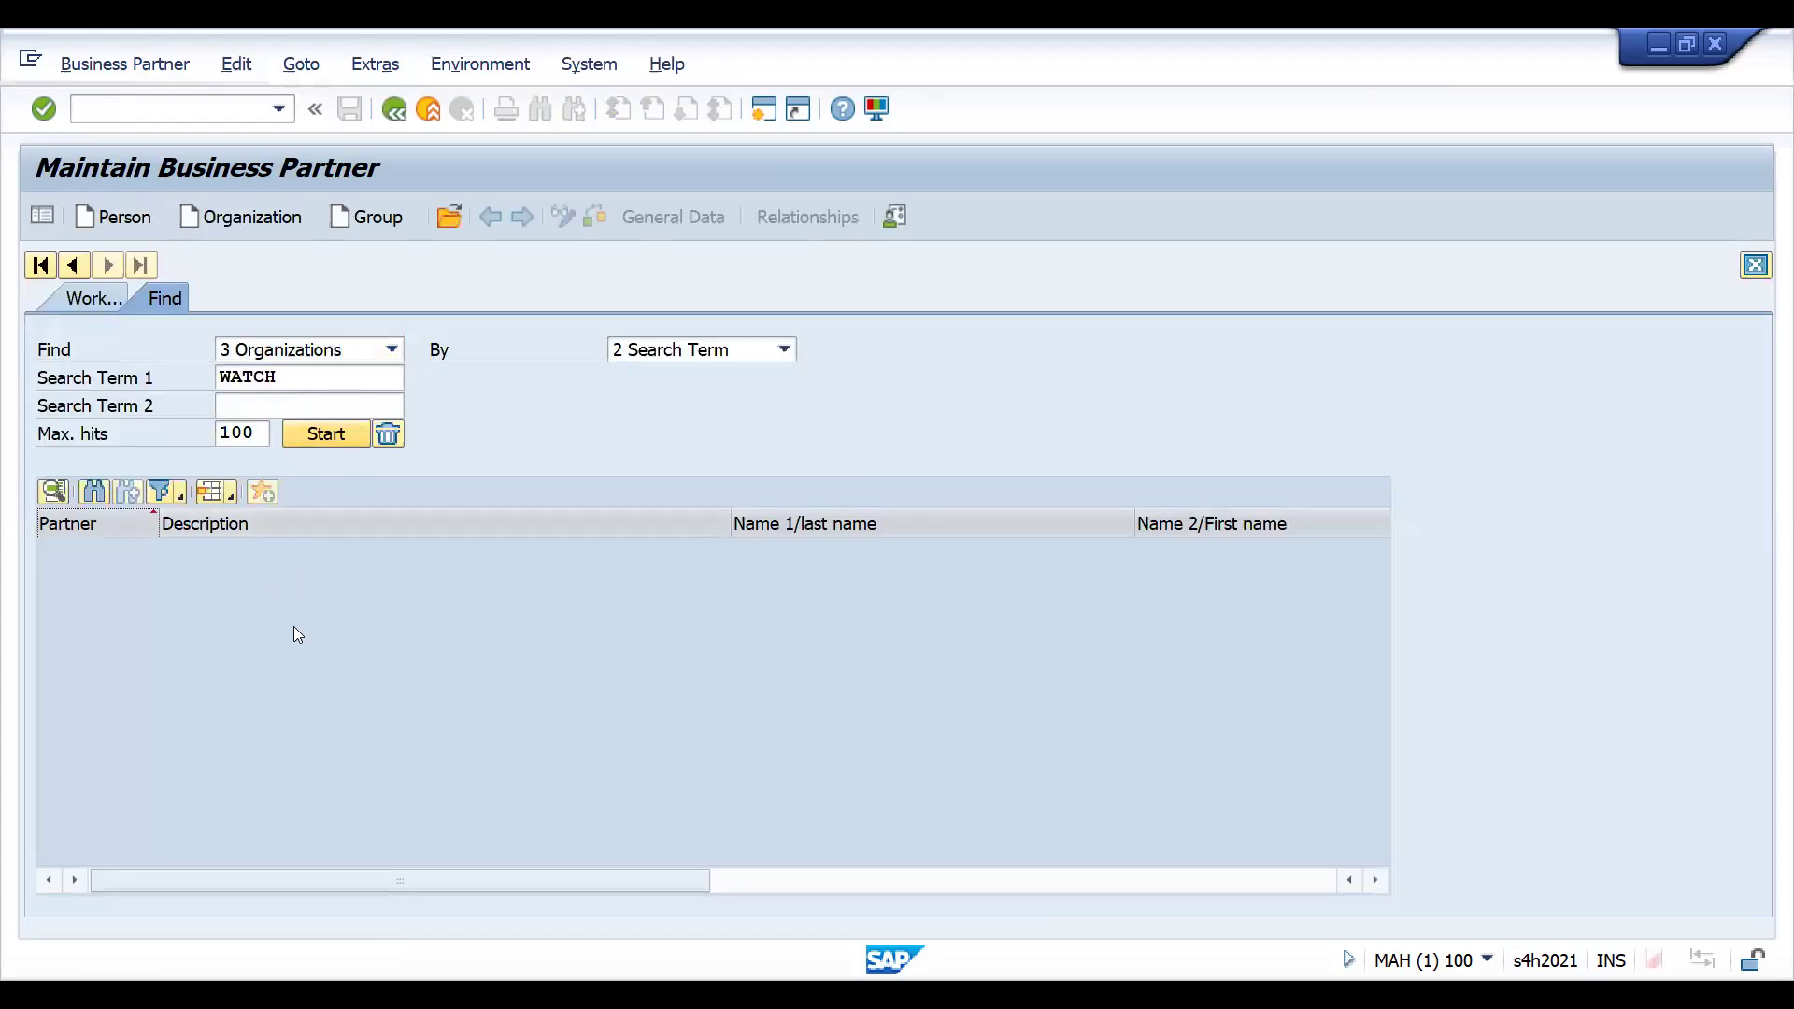
double_click(271, 607)
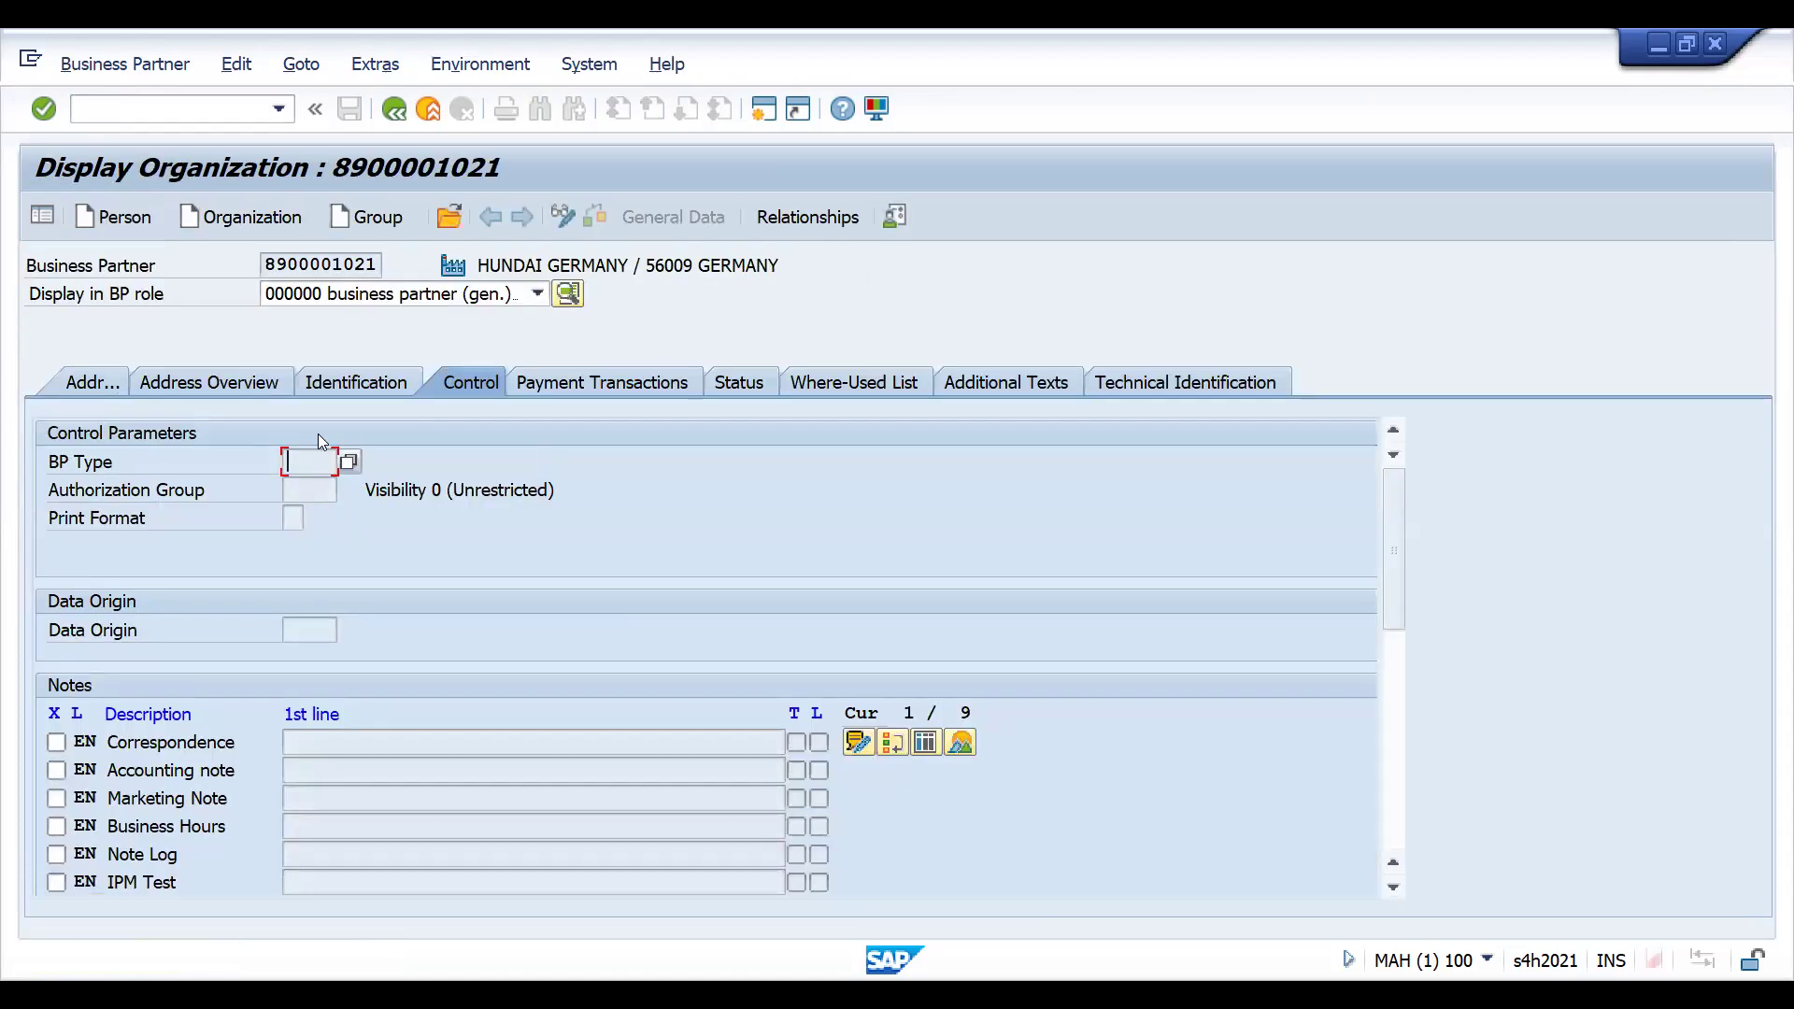
Set HUNDAI GERMANY's Data Origin to Z003, save past the VAT warning, and exit
click(318, 630)
click(561, 216)
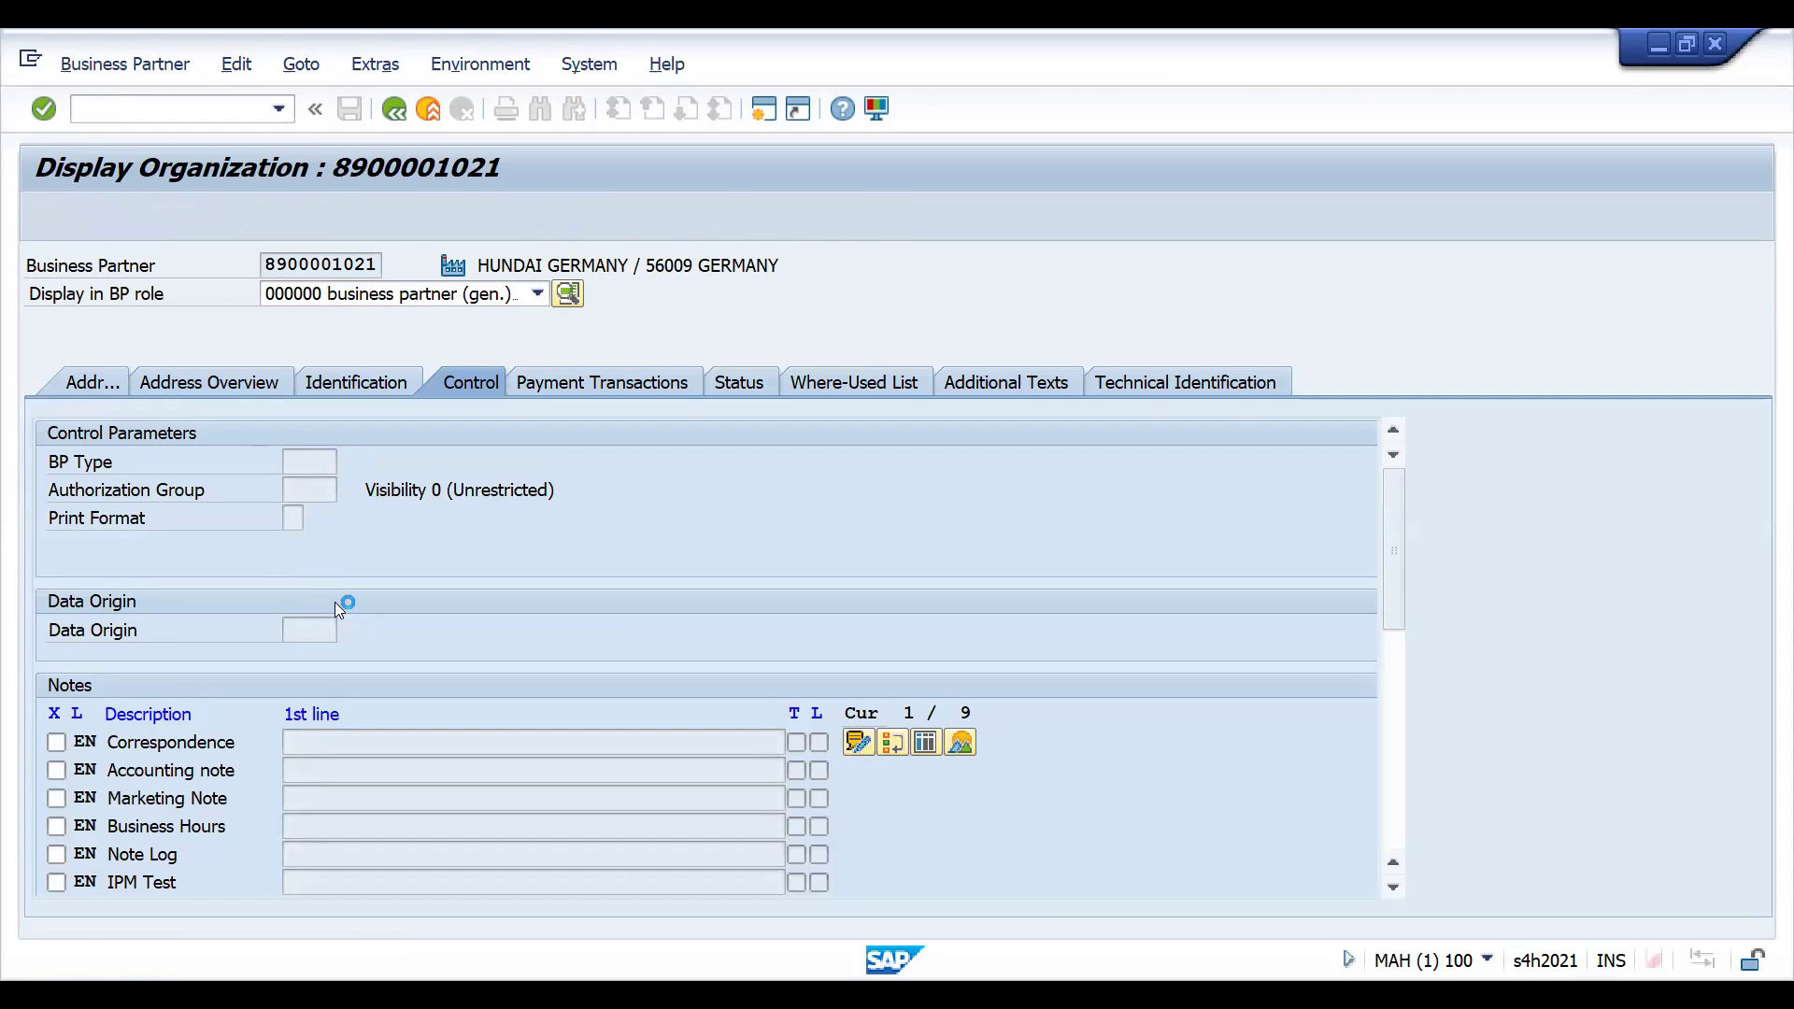
click(327, 629)
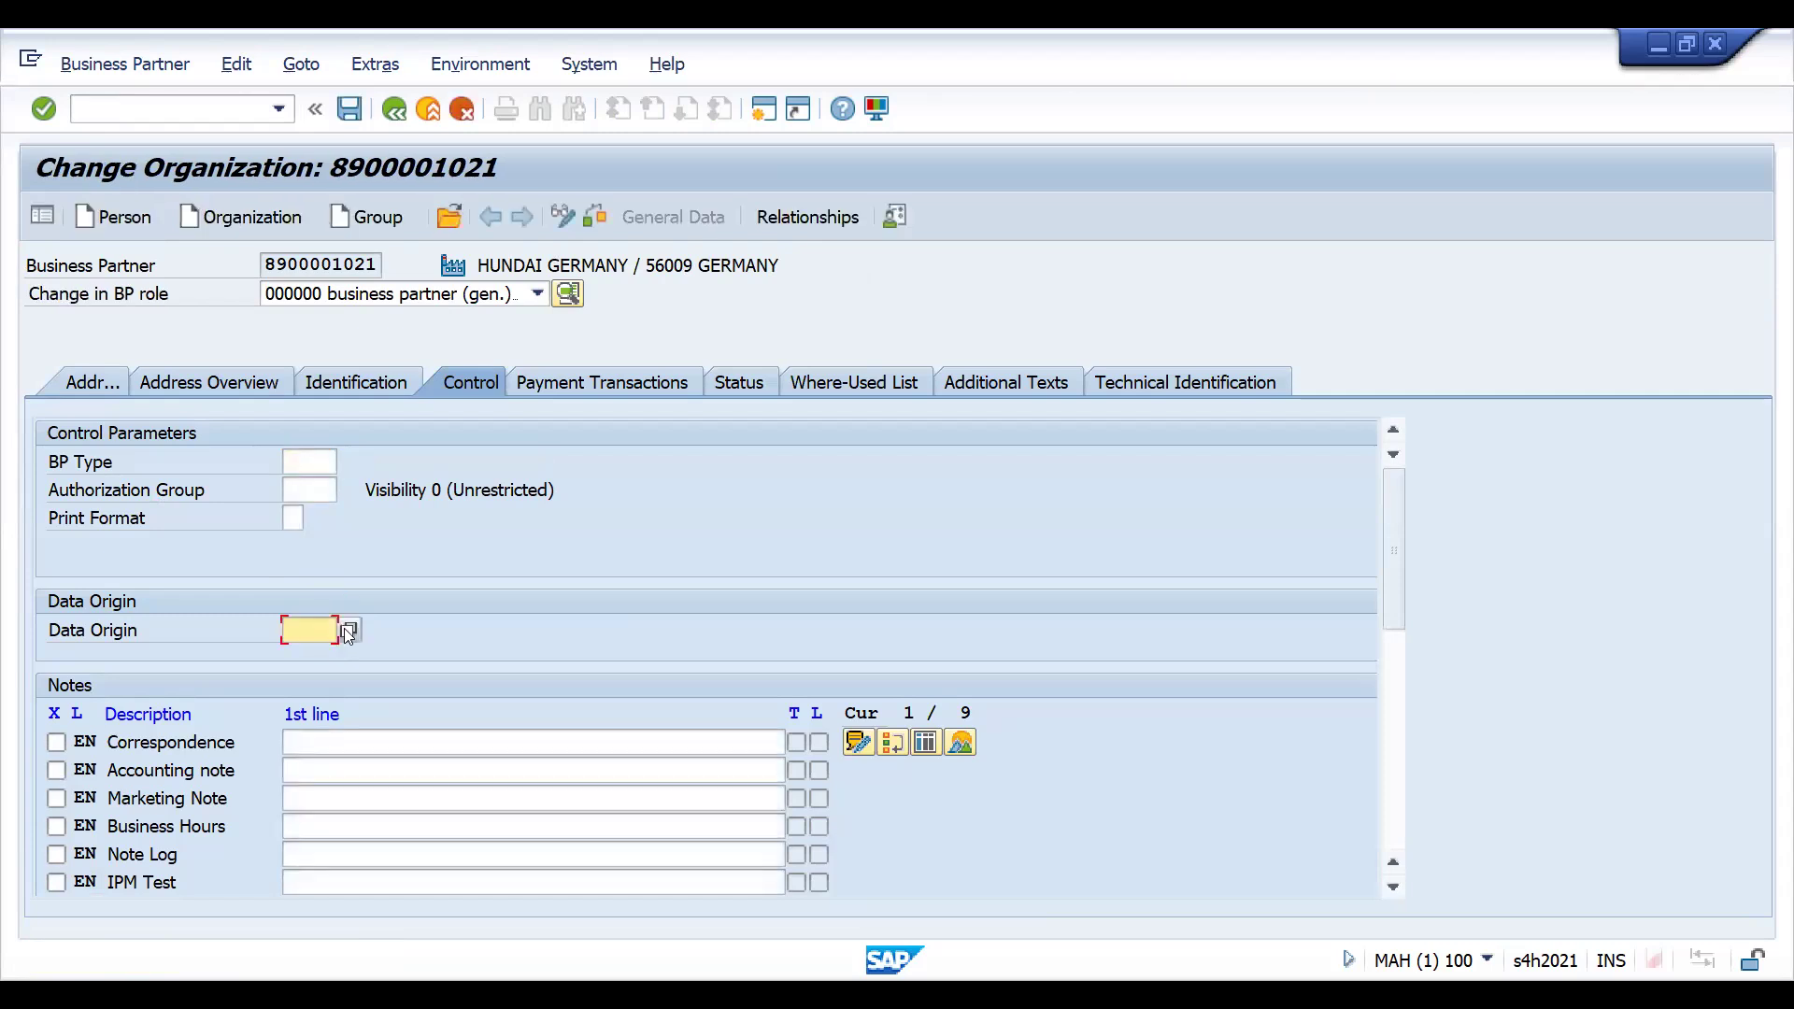
click(349, 632)
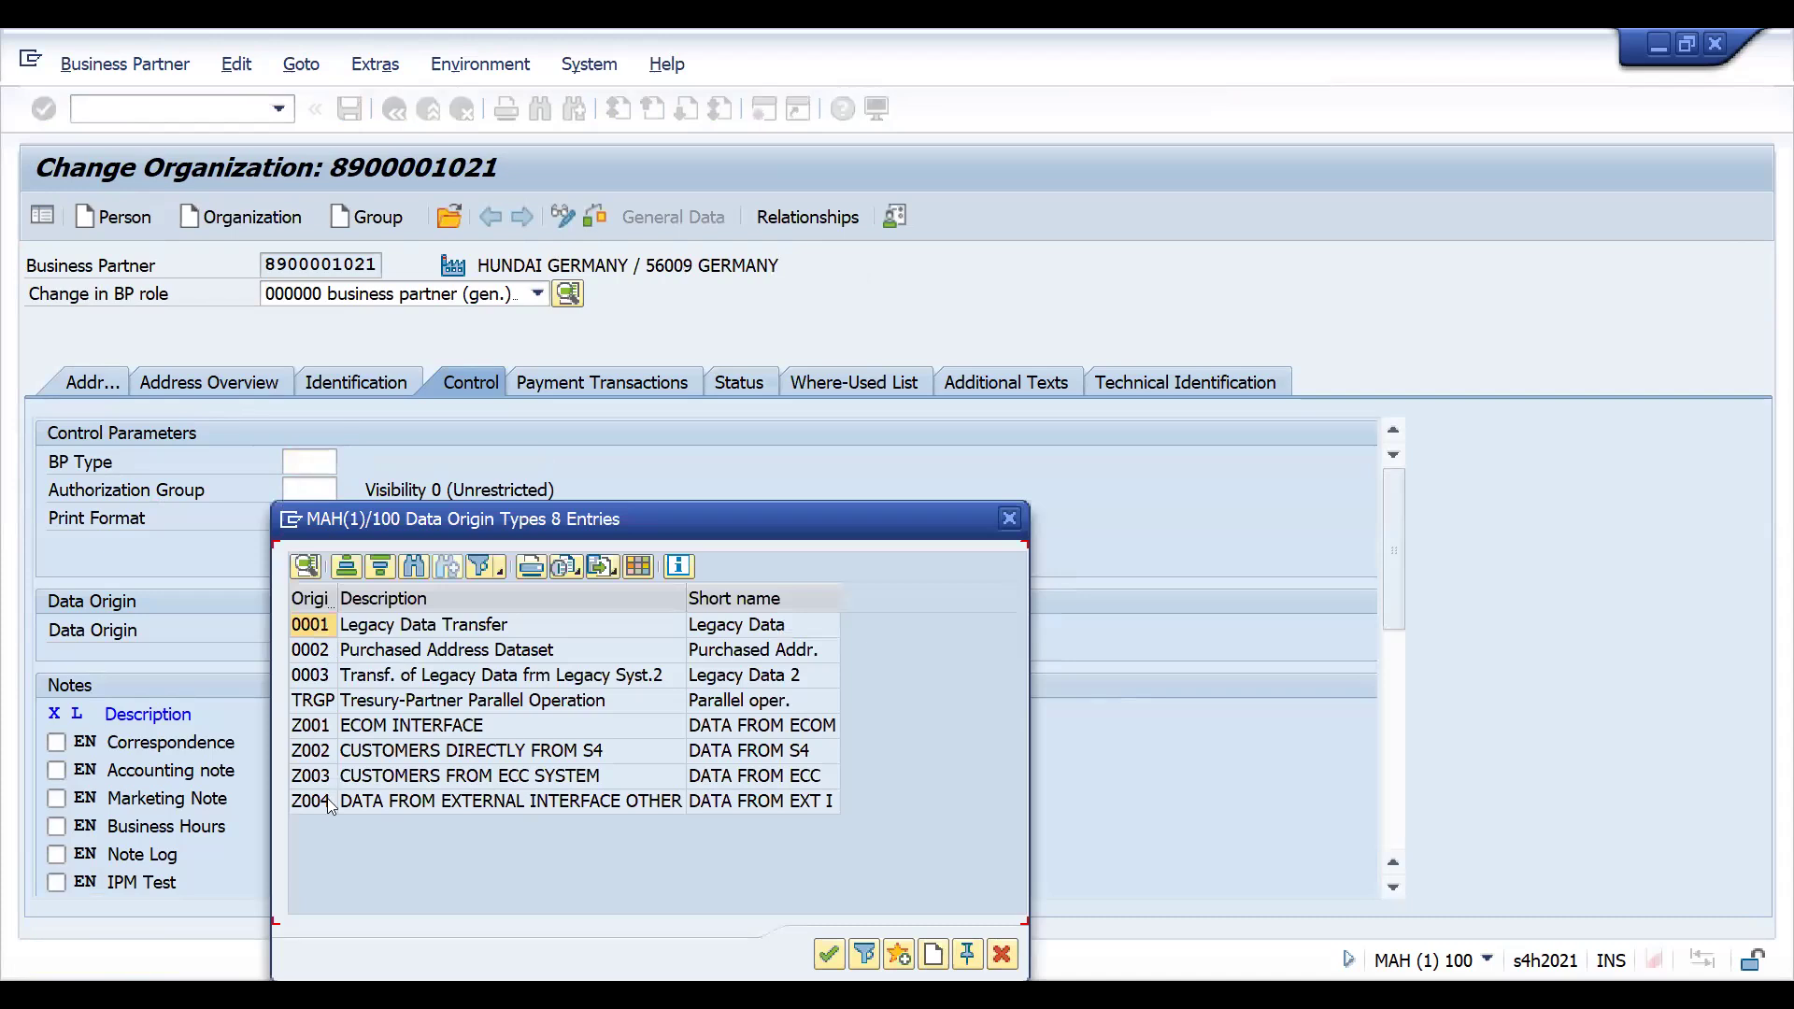
double_click(311, 781)
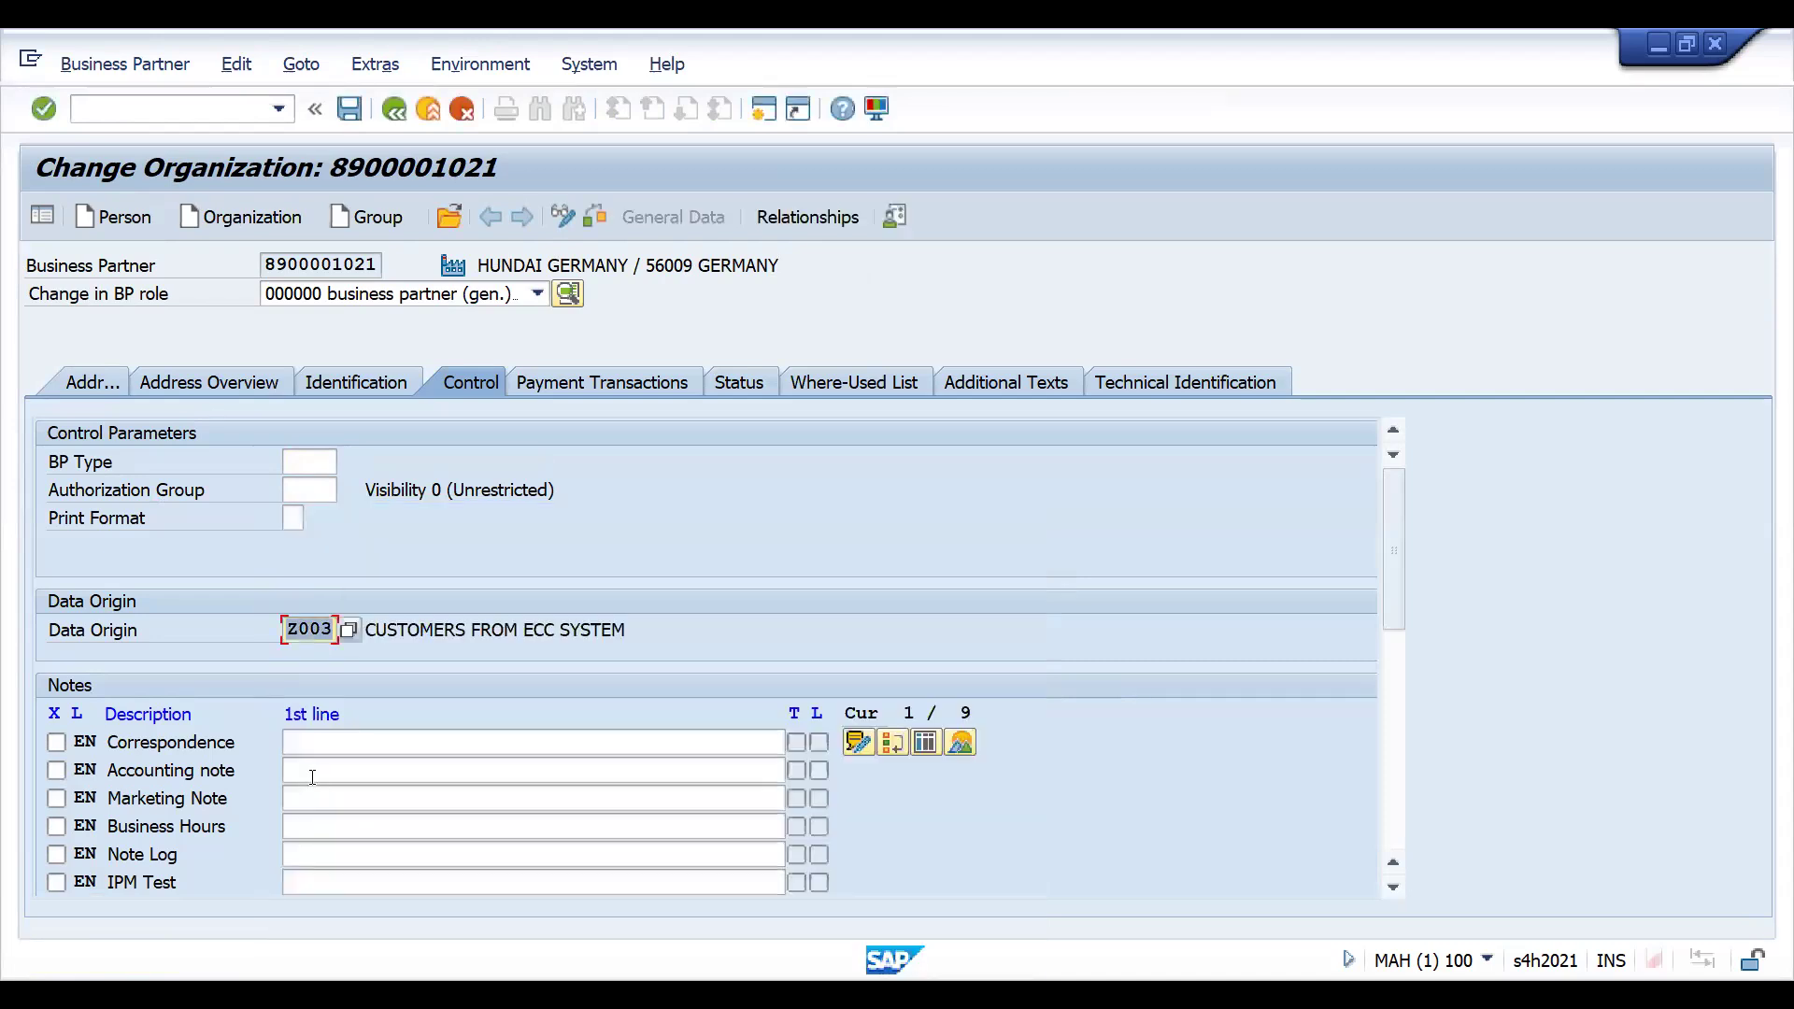
click(313, 777)
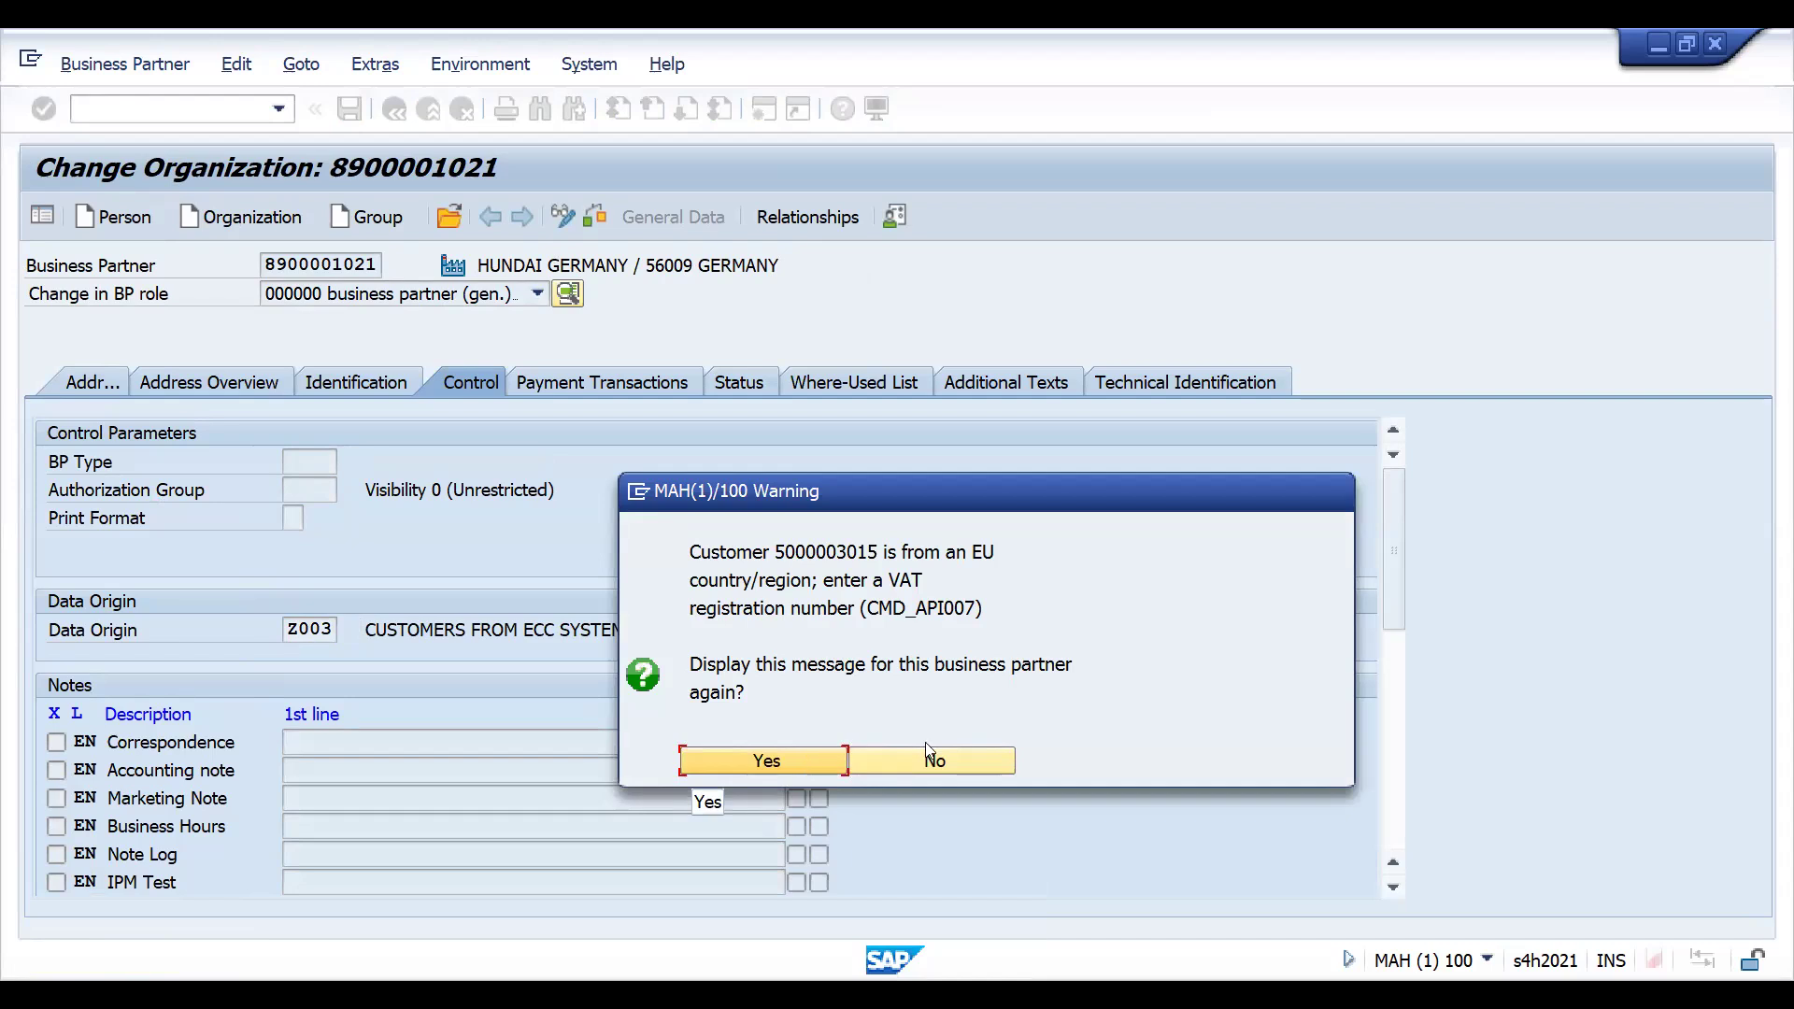
click(949, 750)
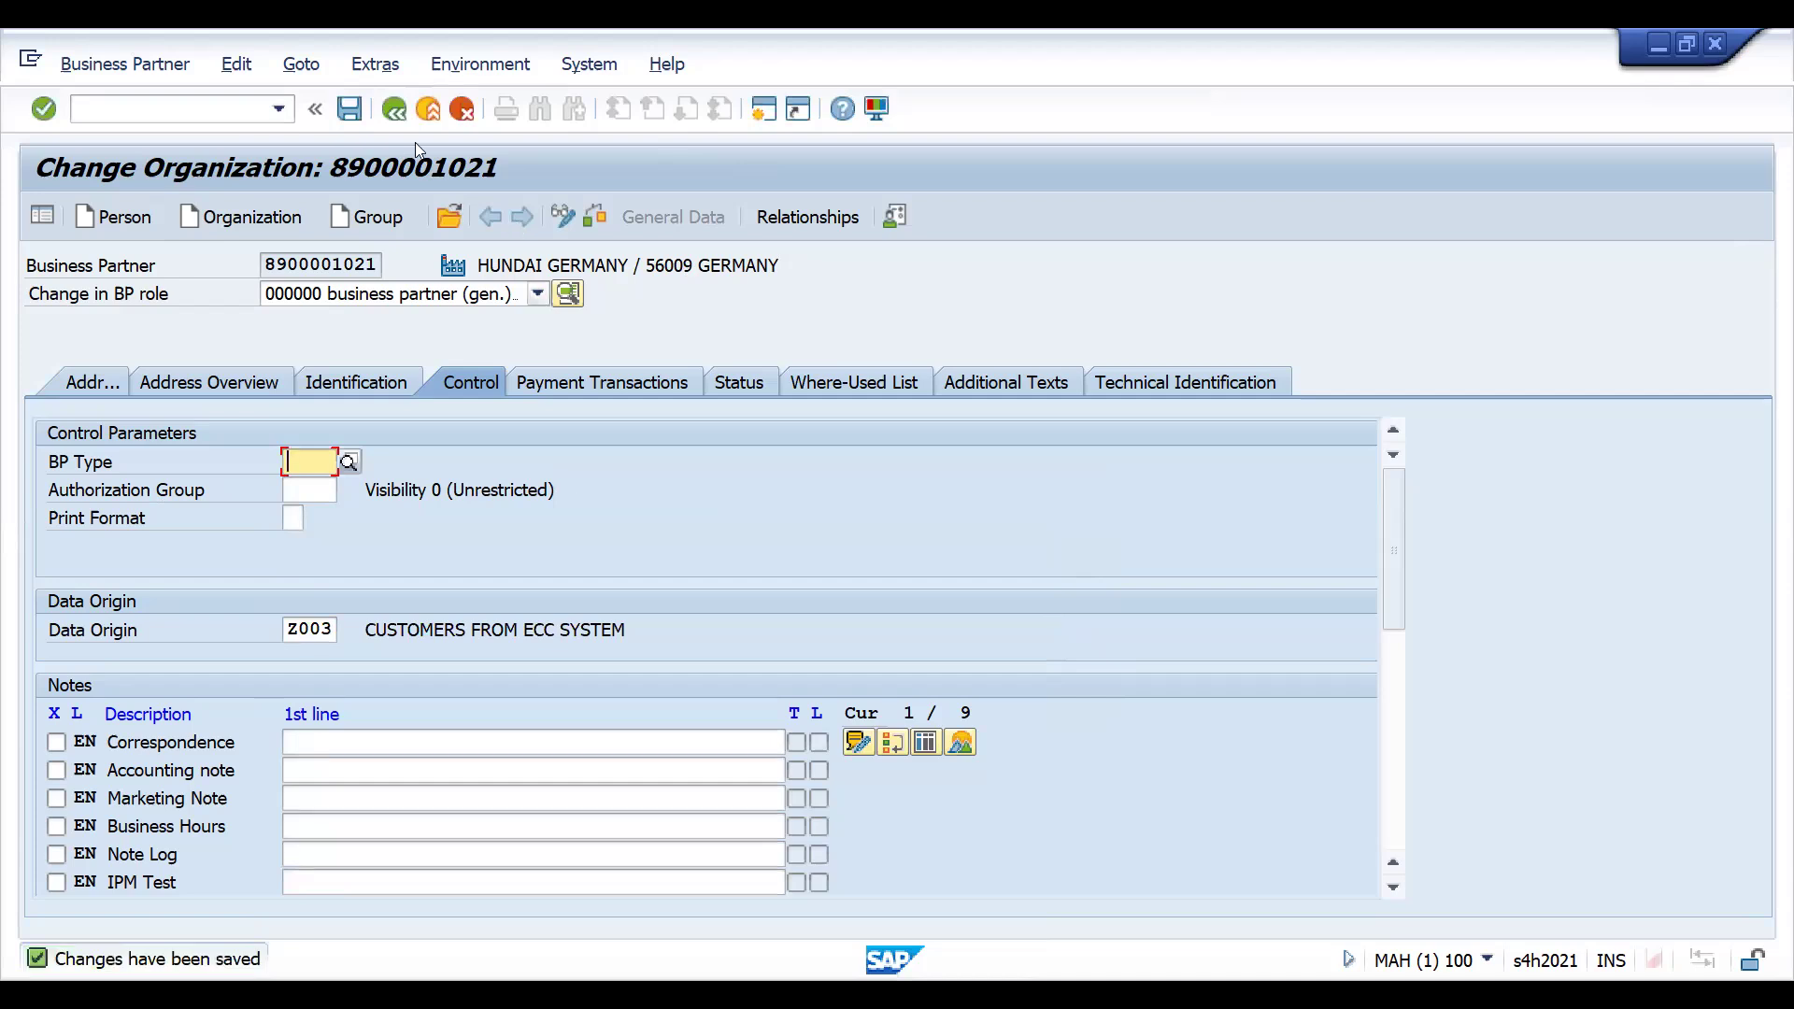
key(F3)
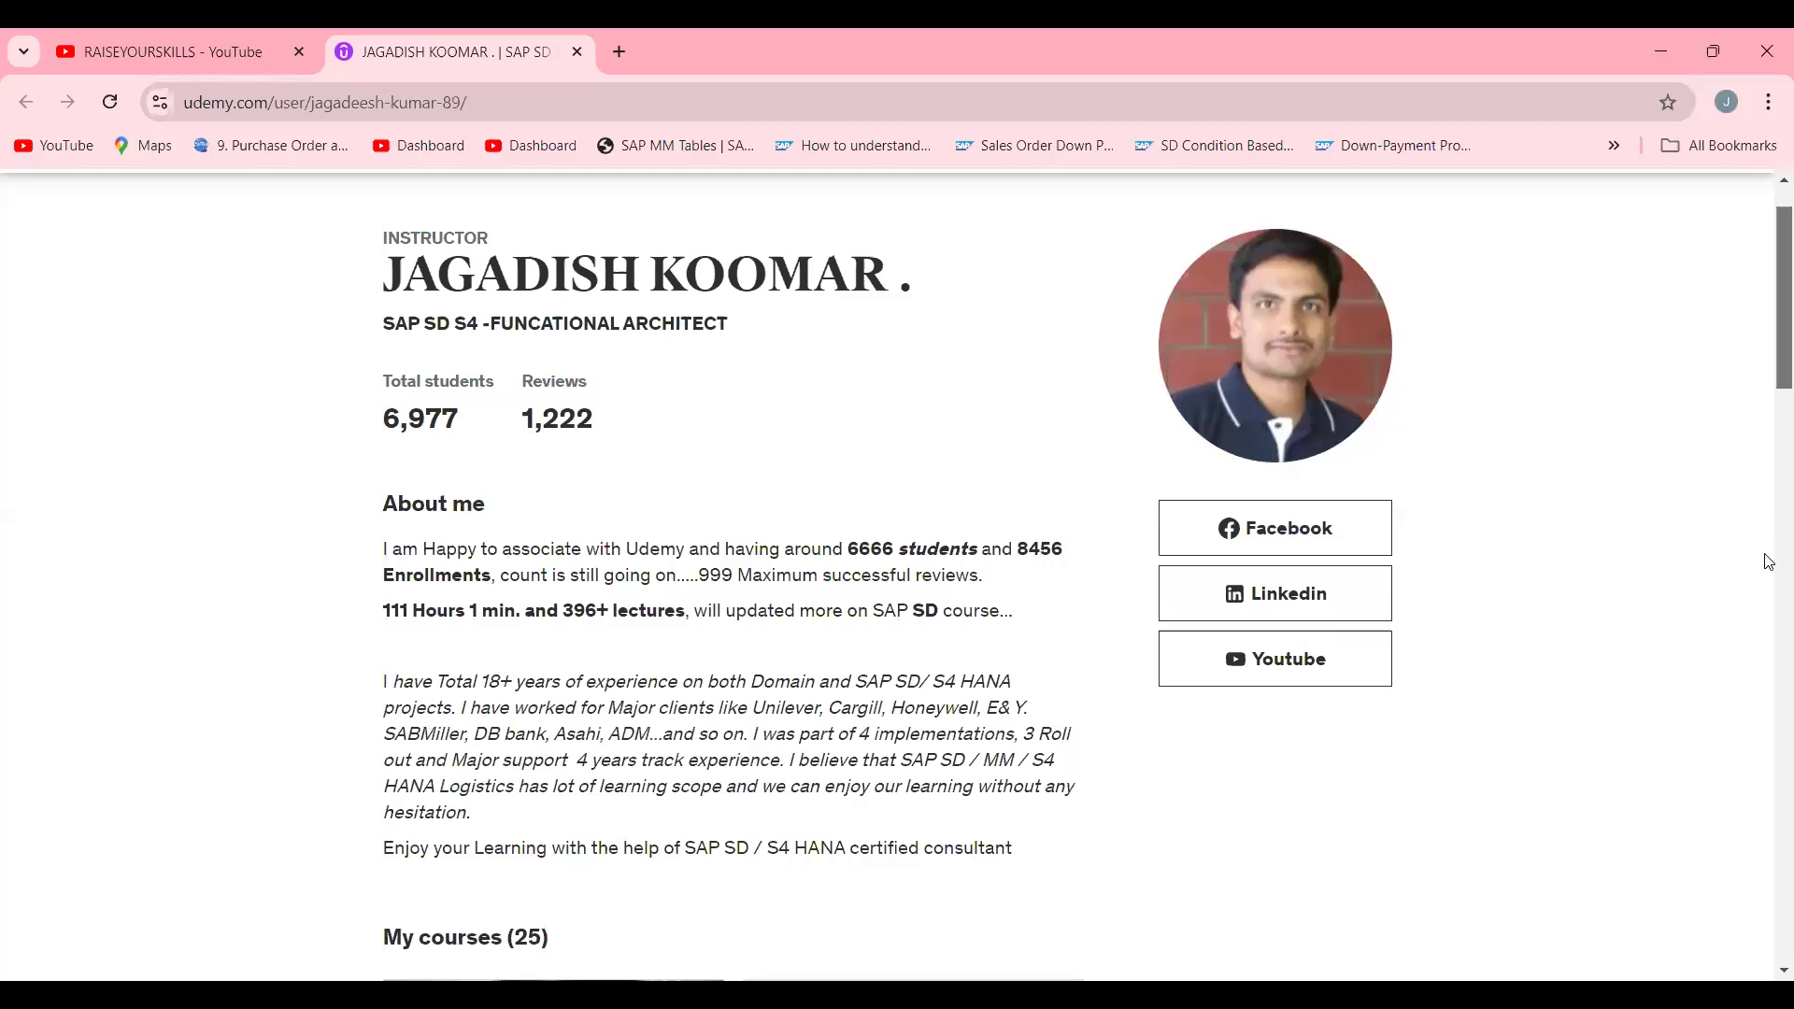
Browse the Udemy instructor's courses to page 3, then switch to the RAISEYOURSKILLS YouTube channel
scroll(1766, 794, down, 15)
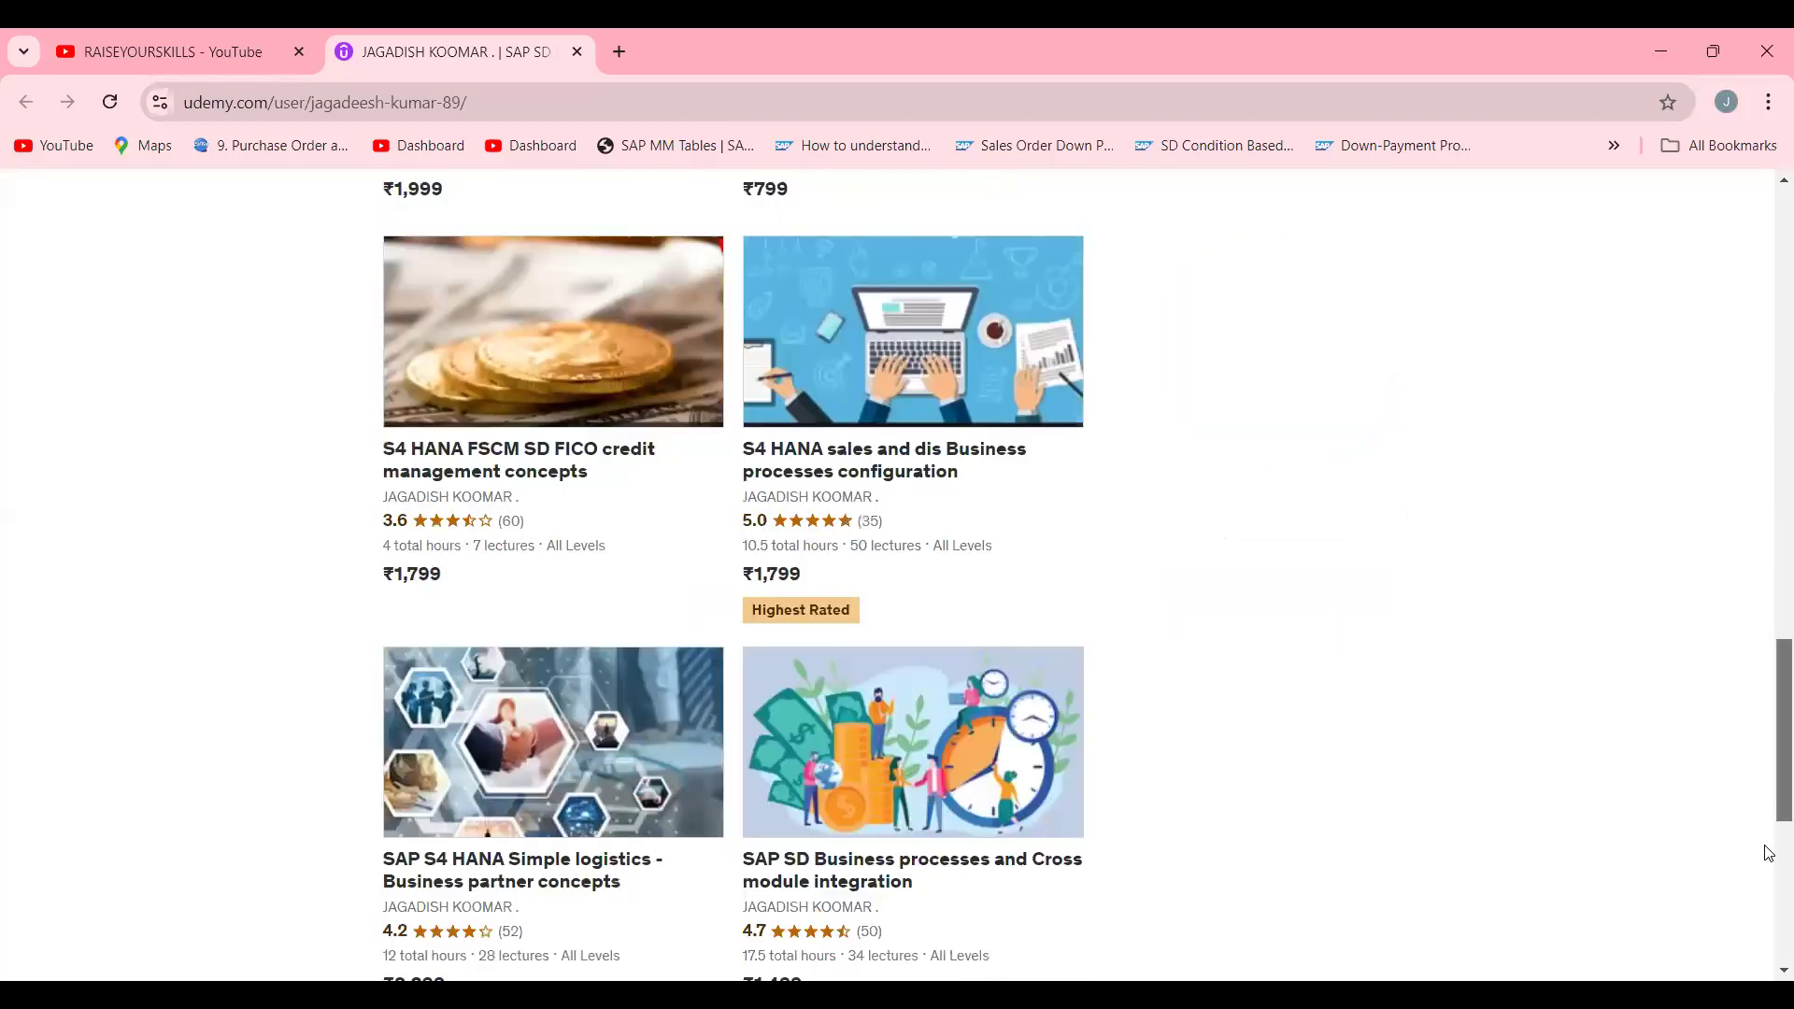
scroll(1768, 853, down, 3)
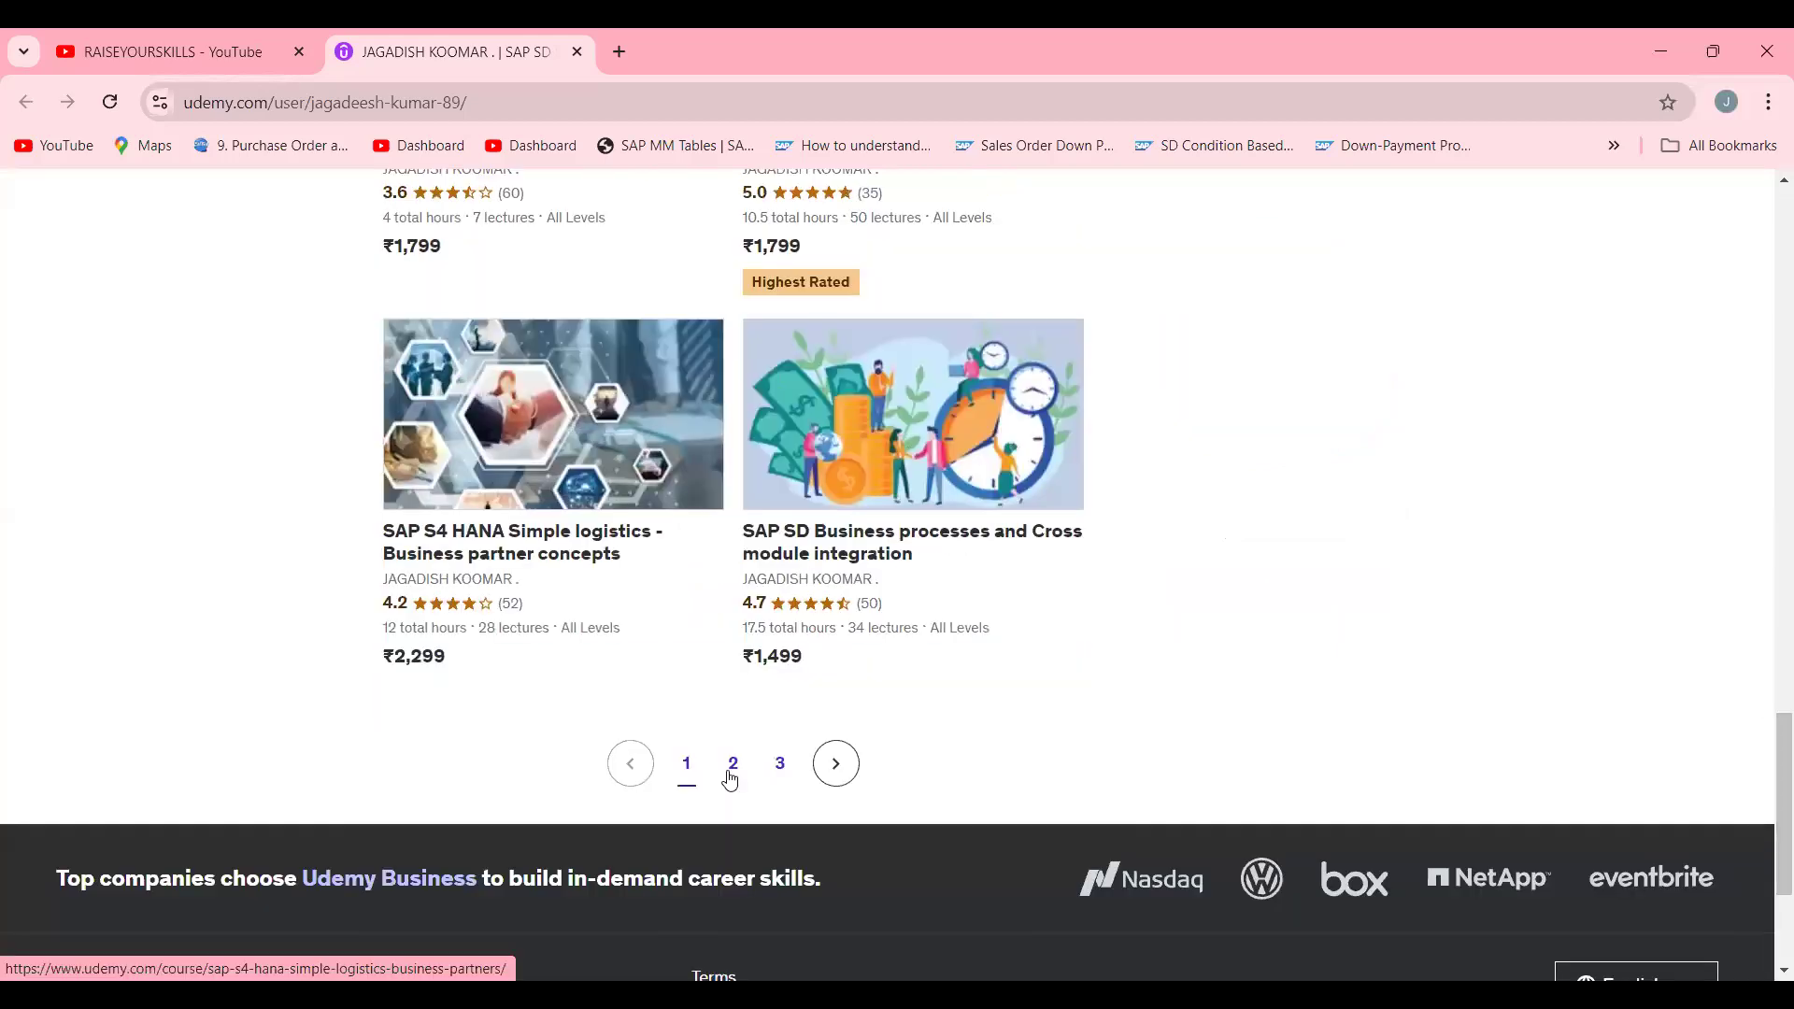
click(781, 771)
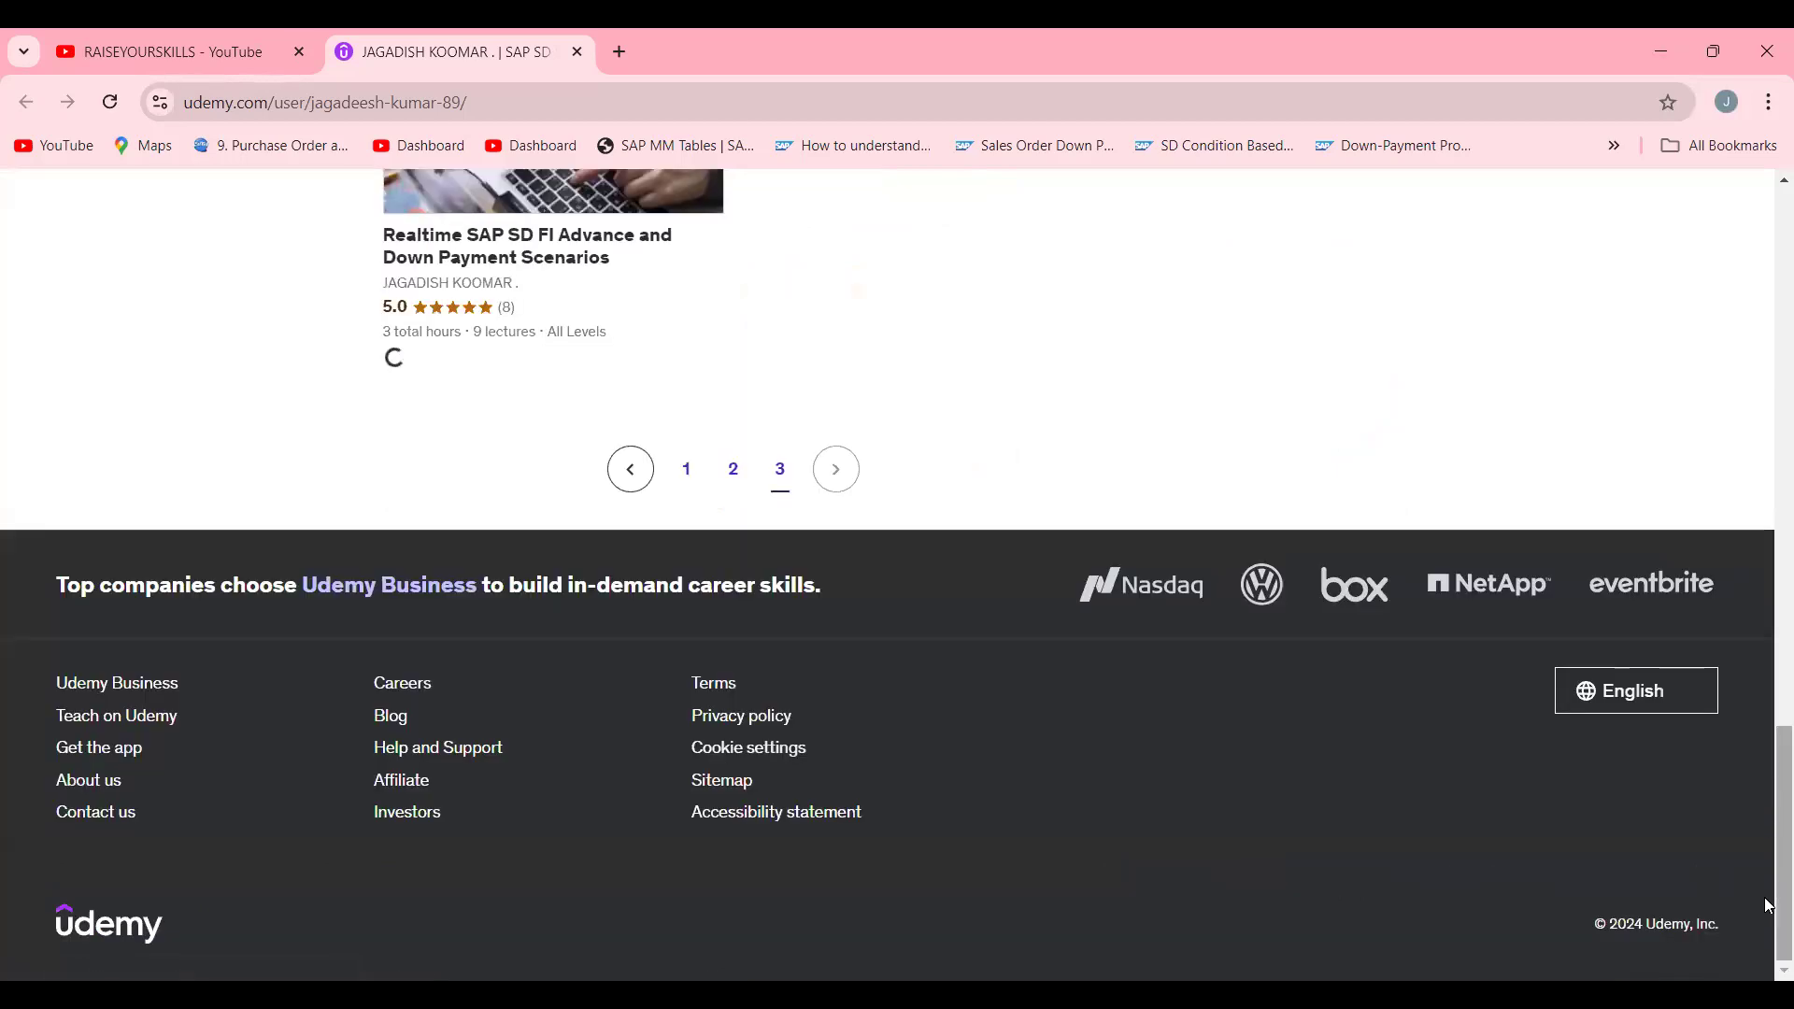
drag(1764, 905, 1762, 540)
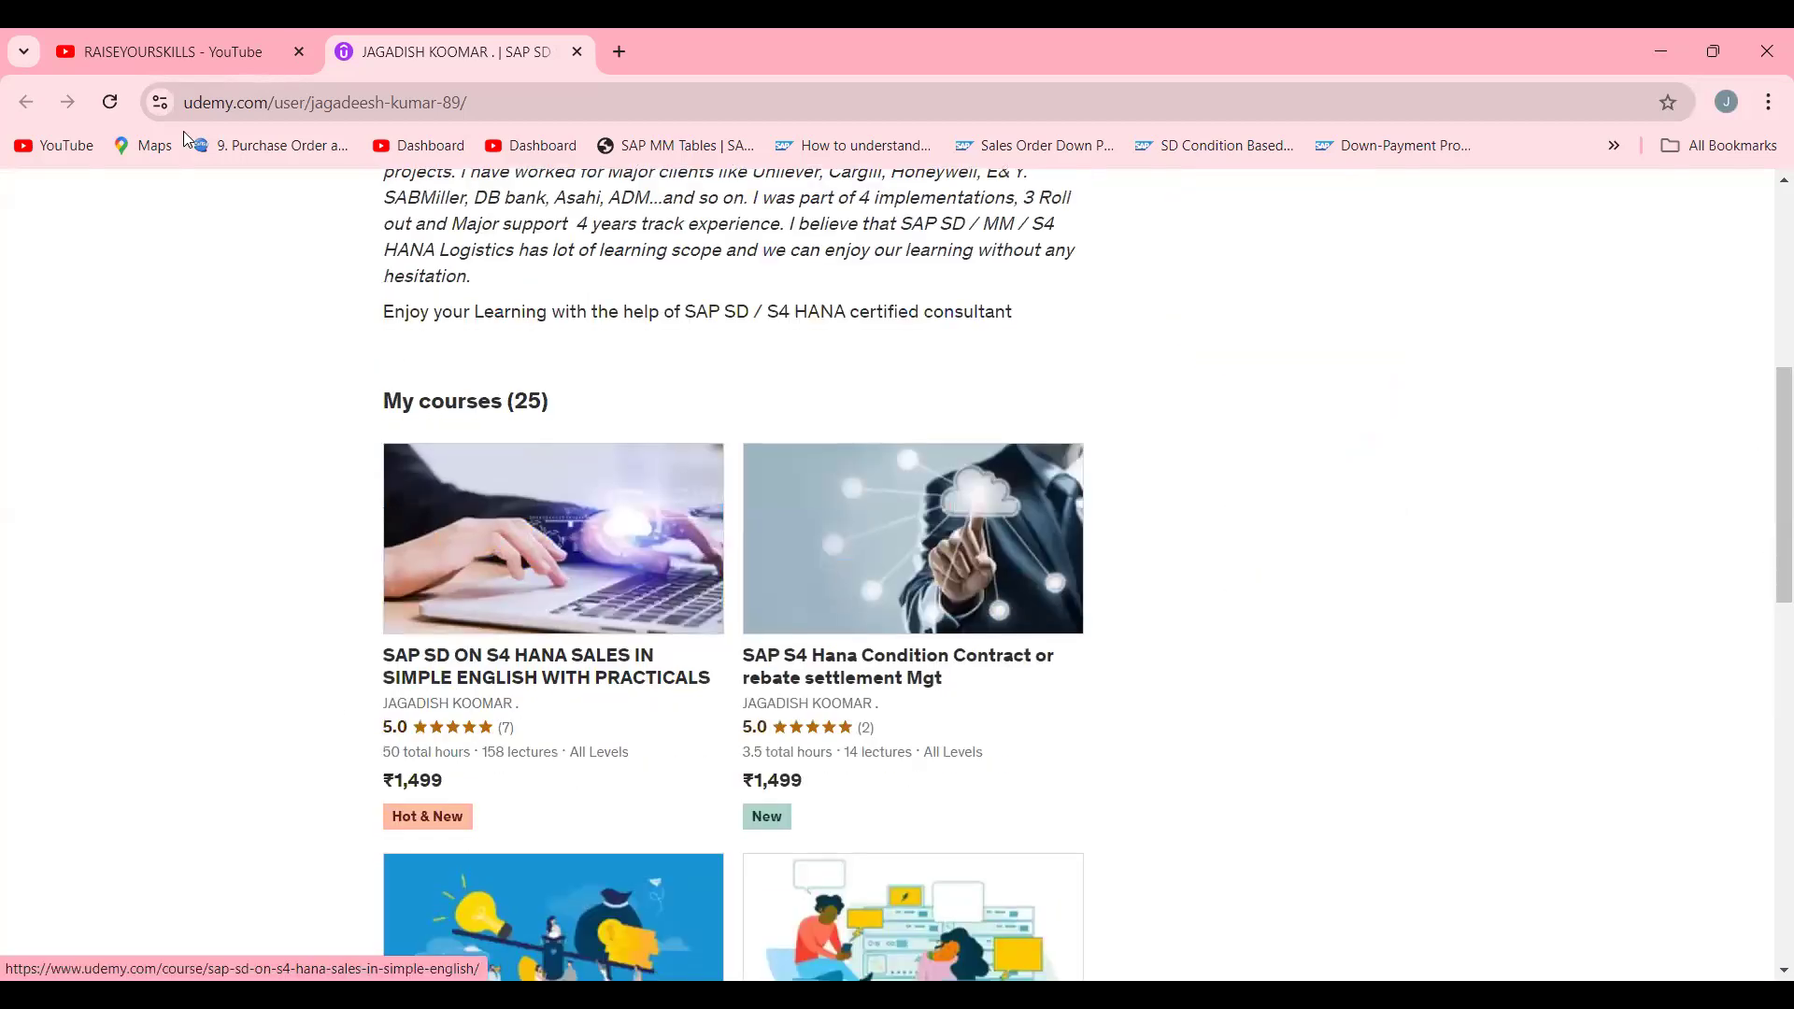
click(191, 69)
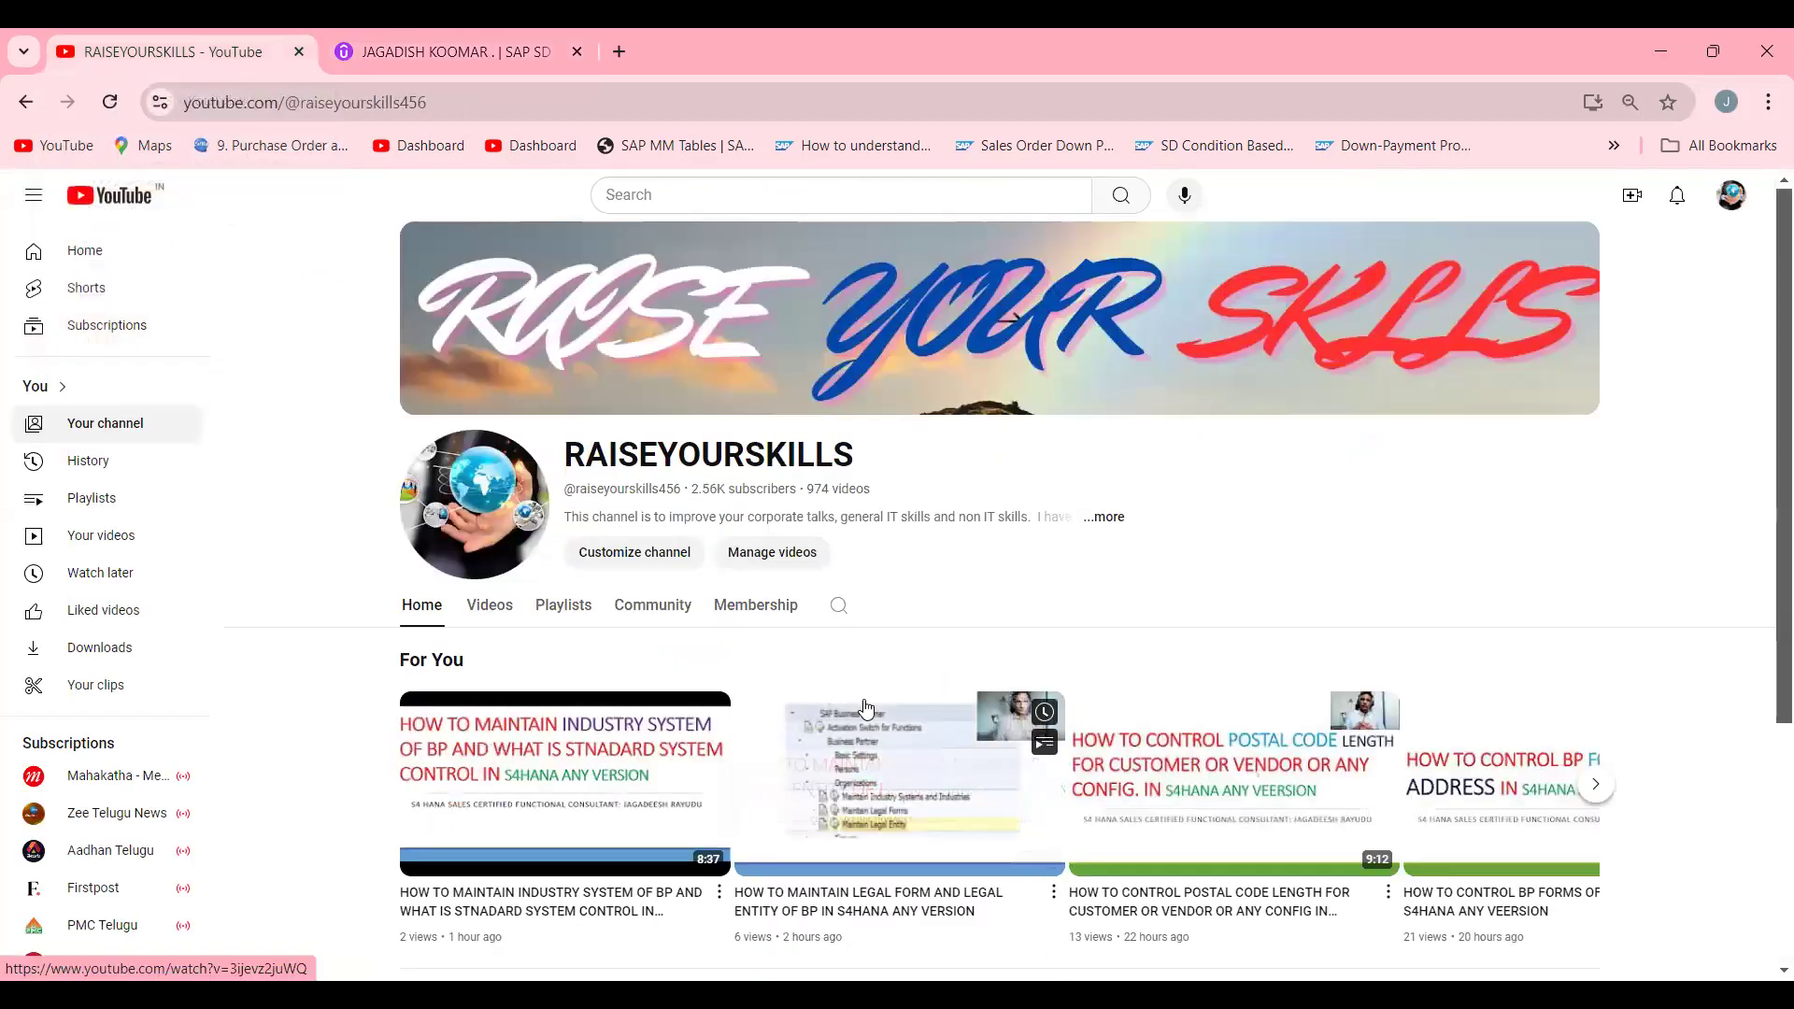